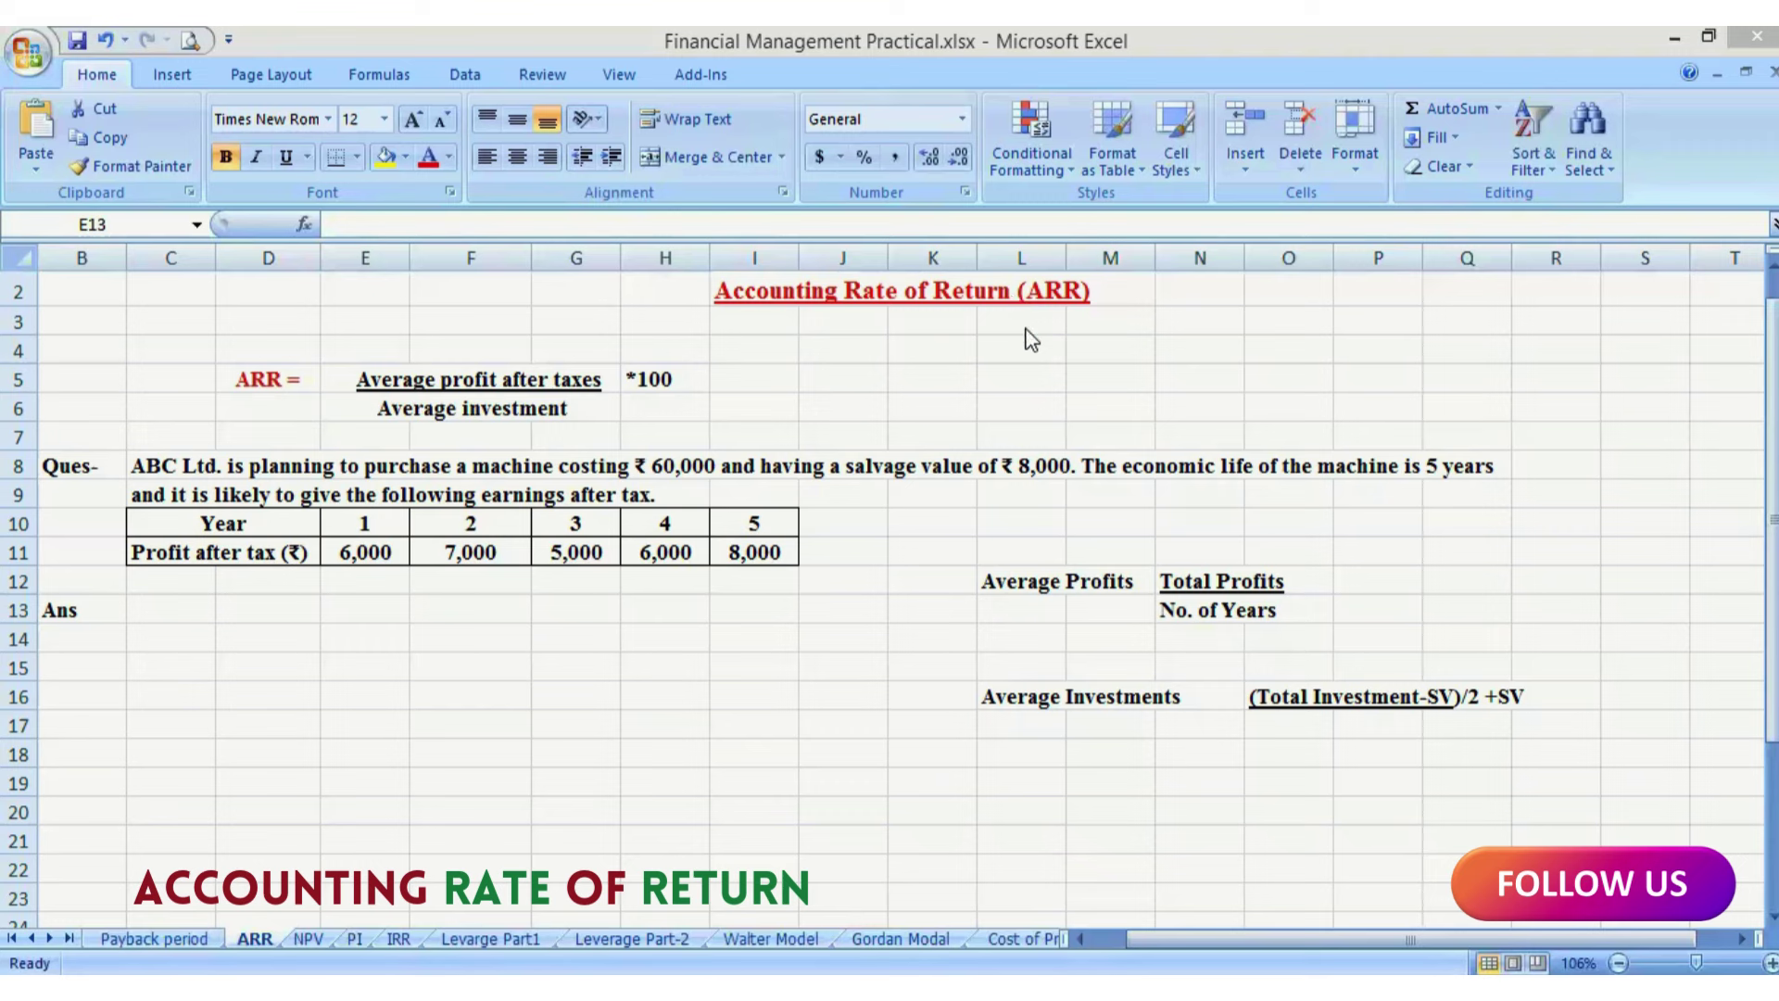
{"action": "key", "text": "alt+Tab"}
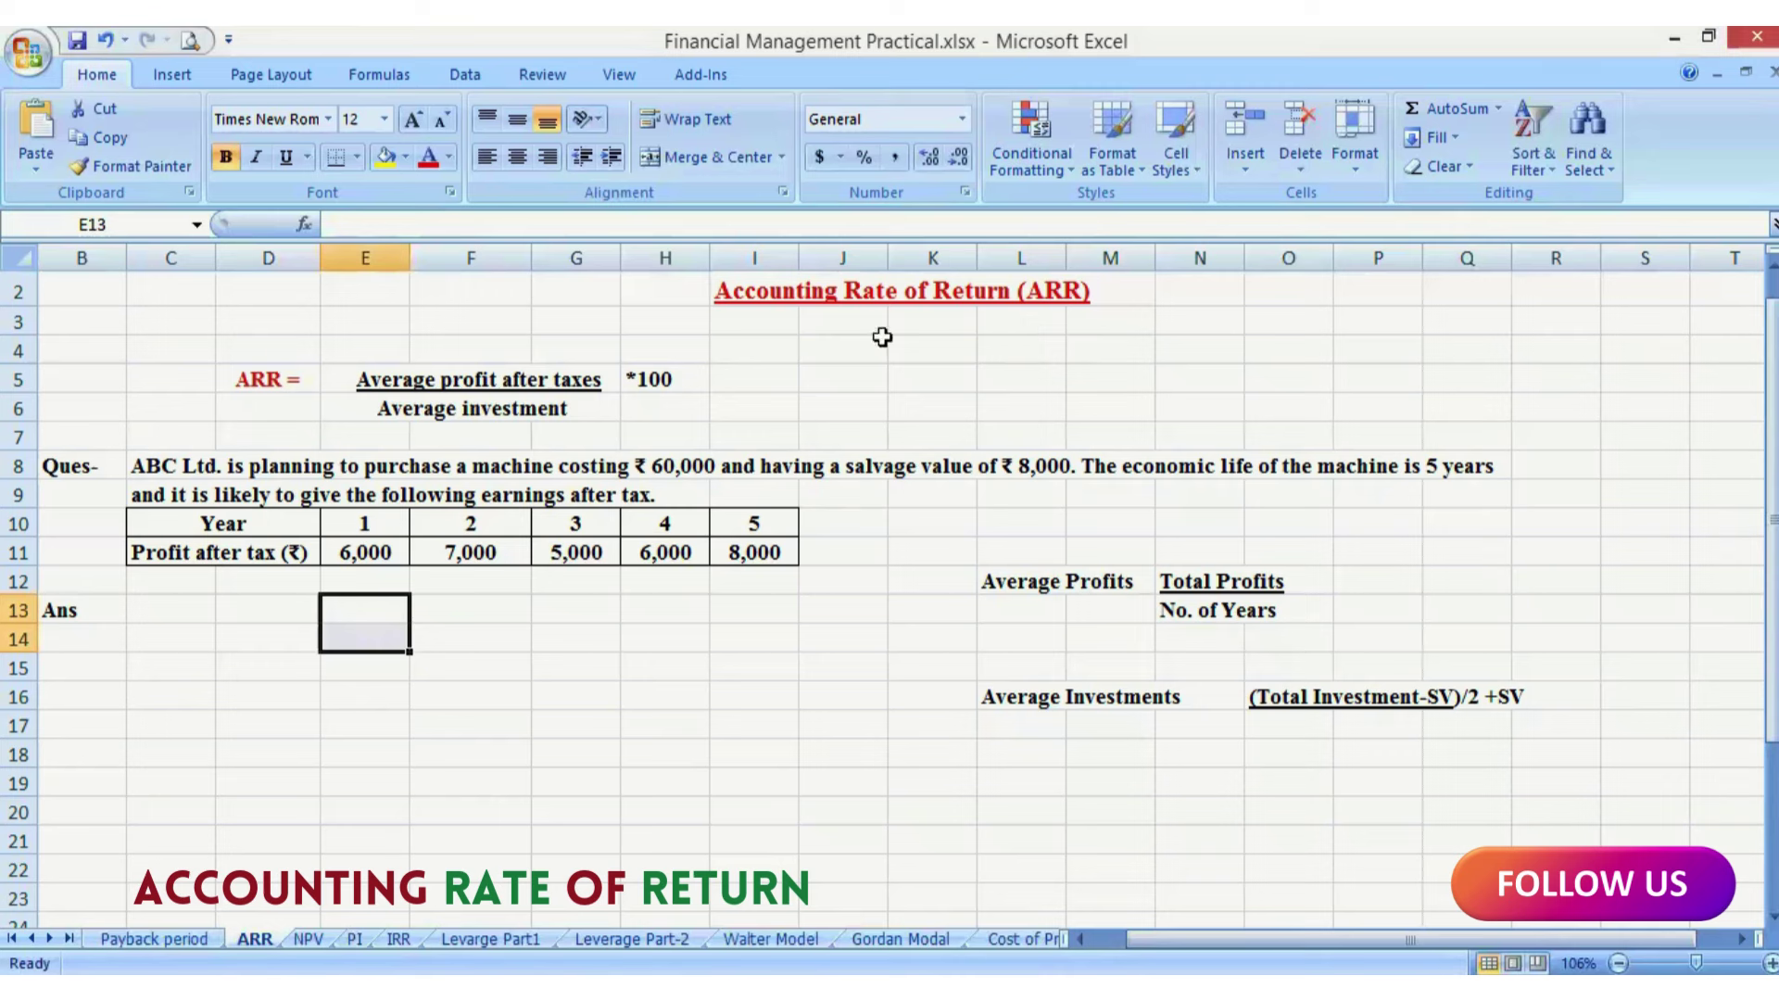
{"action": "left_click", "coordinate": [858, 354]}
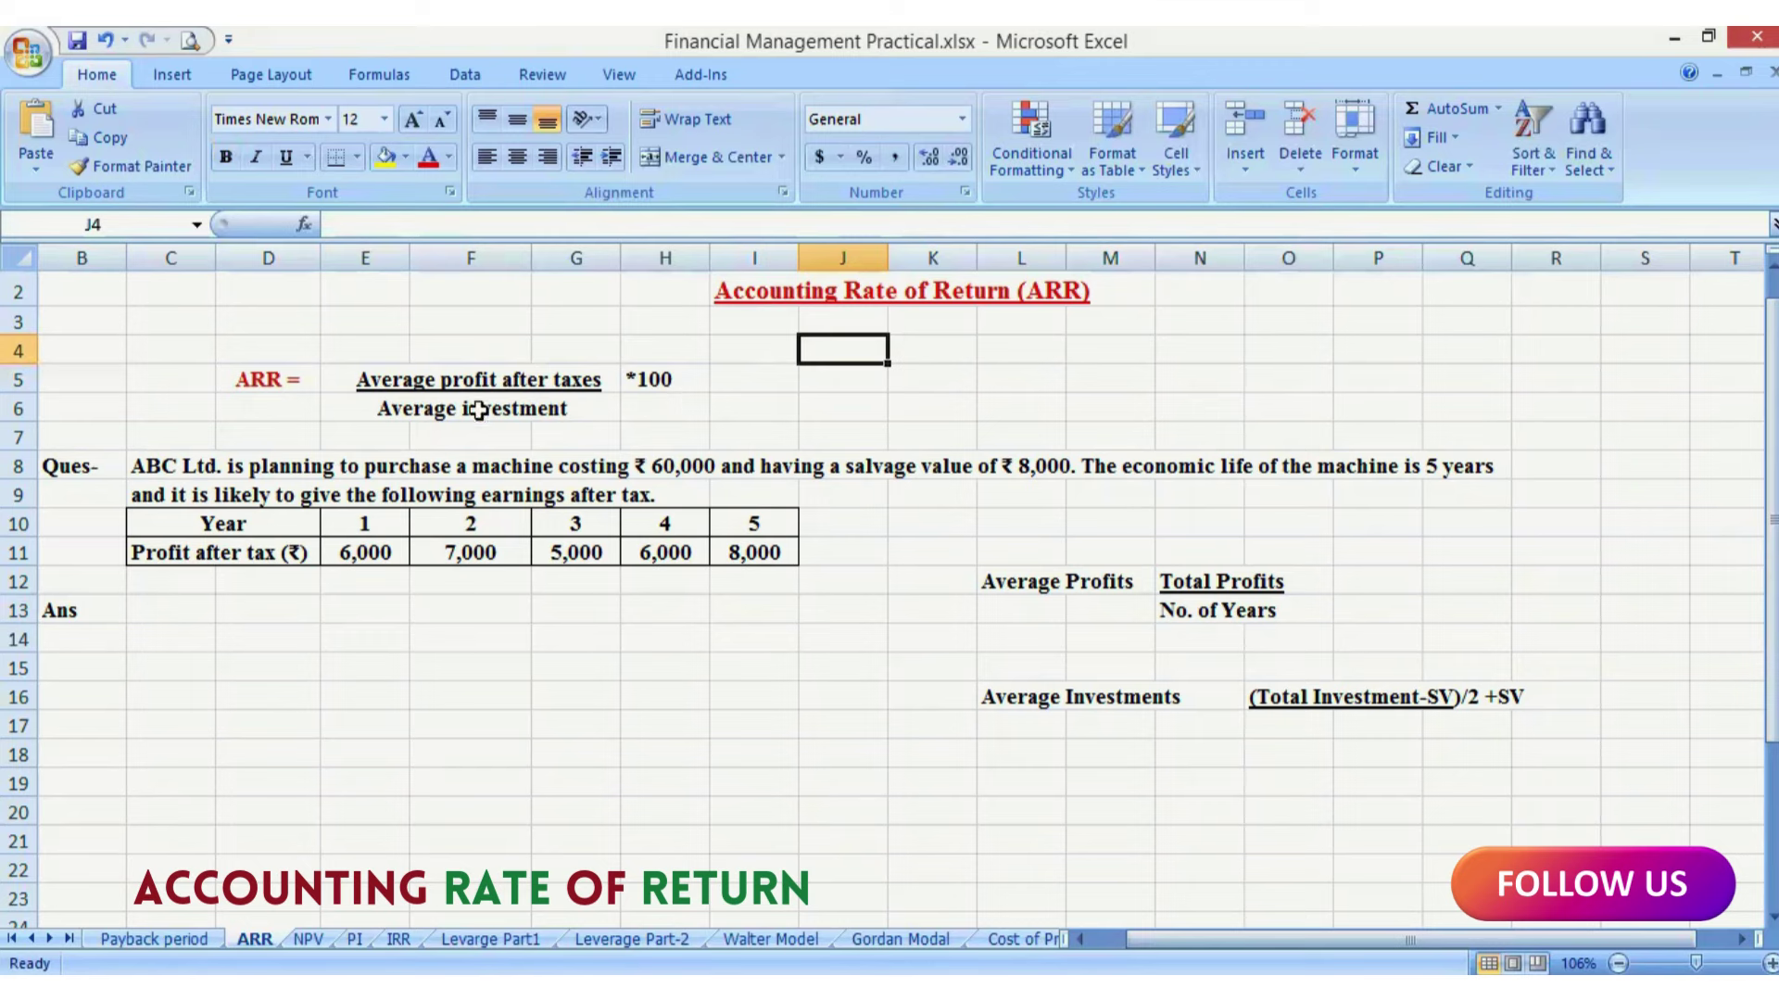
{"action": "left_click", "coordinate": [454, 371]}
{"action": "left_click", "coordinate": [395, 381]}
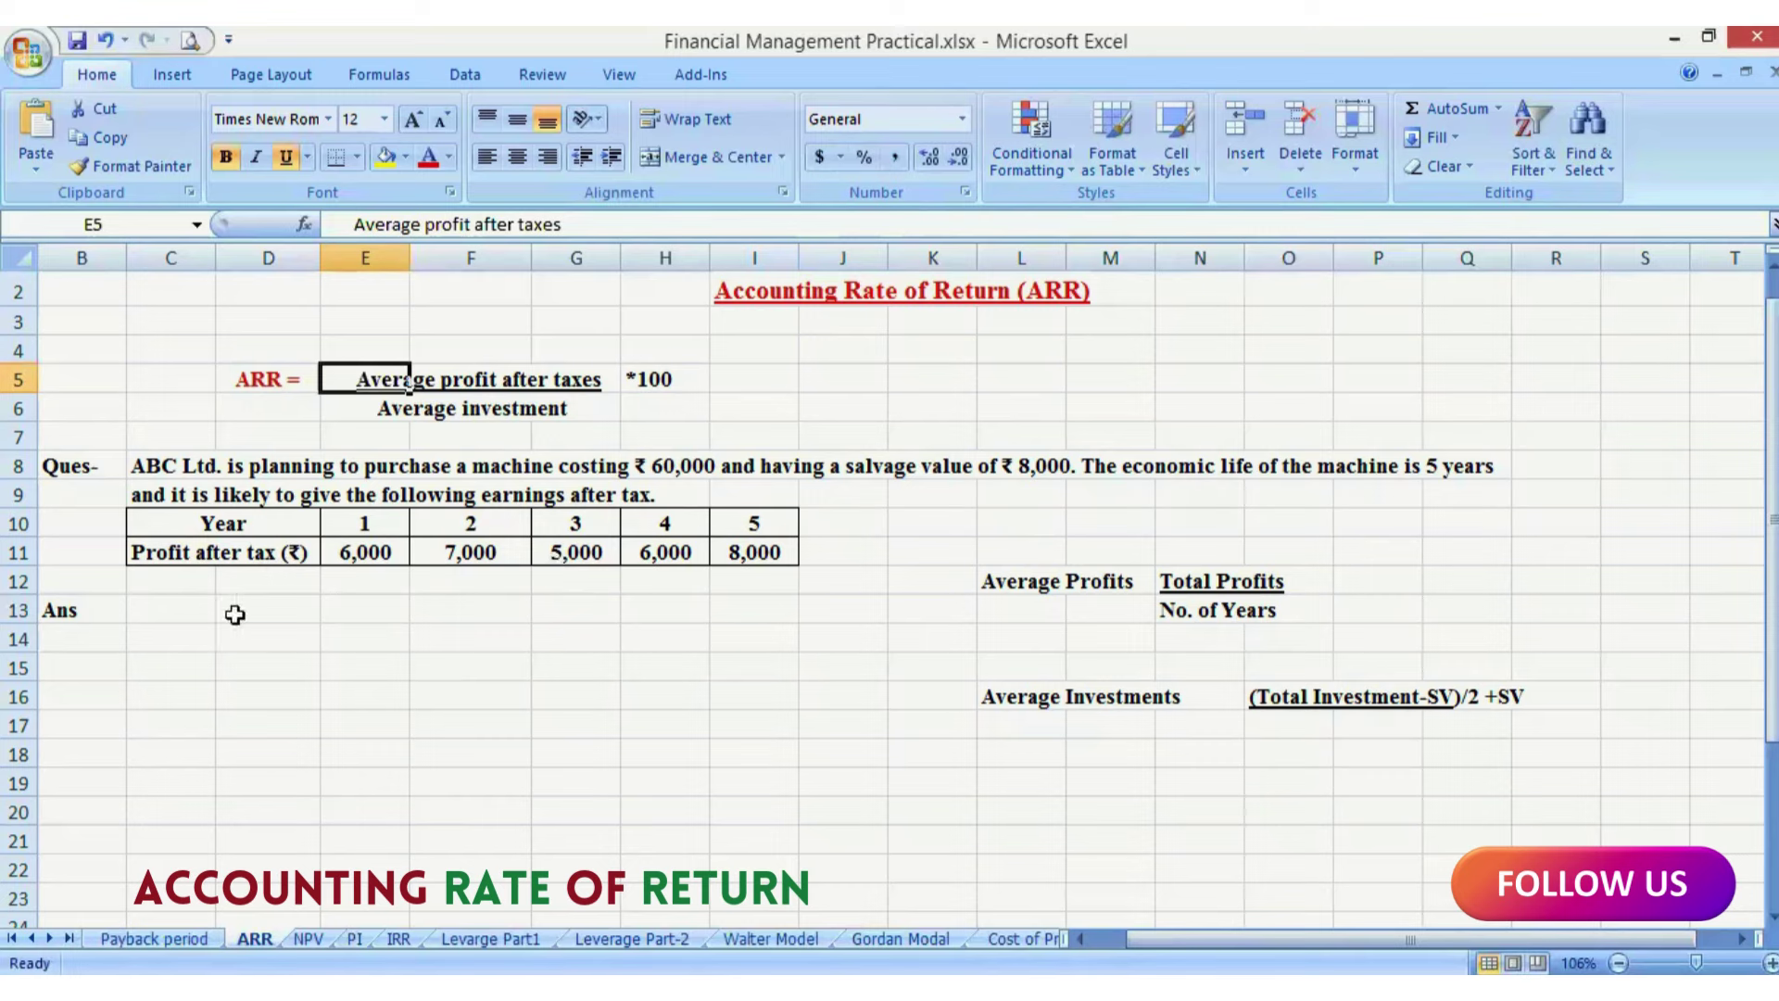
Step: Enter the label "Cost" in C13 beside "Ans" and the machine's cost, 60,000, in D13
{"action": "left_click", "coordinate": [188, 612]}
{"action": "type", "text": "Col"}
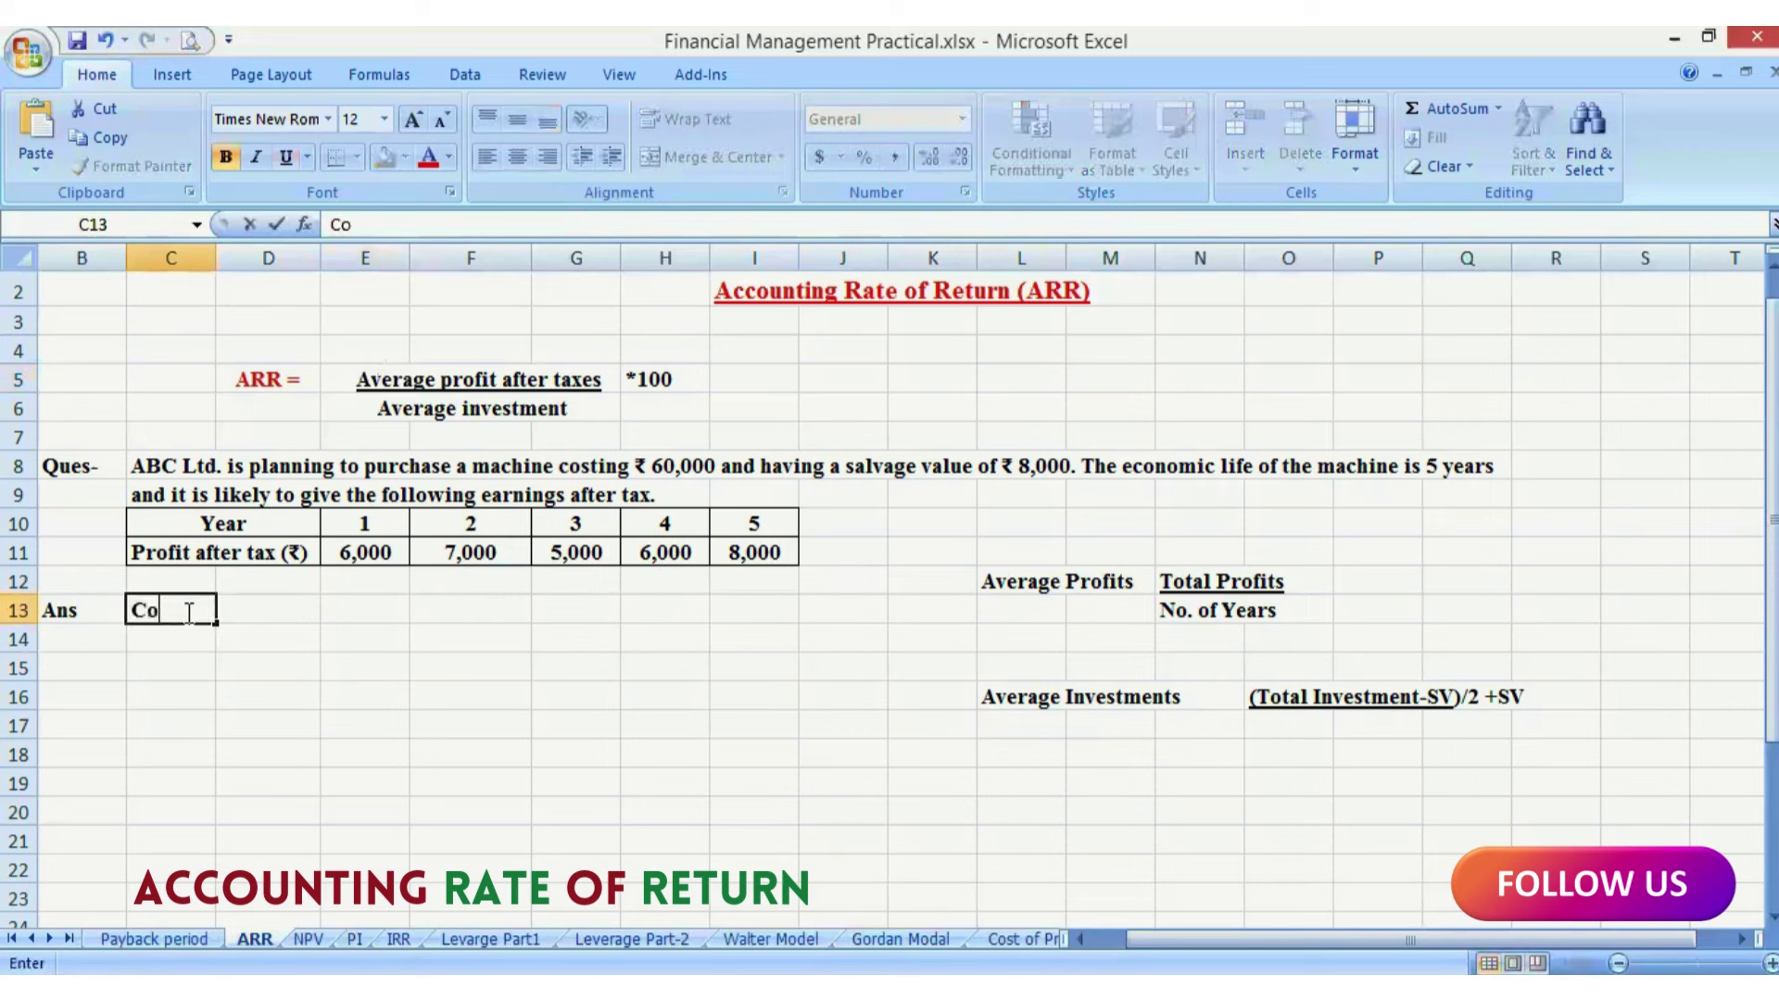
{"action": "key", "text": "BackSpace"}
{"action": "type", "text": "st"}
{"action": "key", "text": "Tab"}
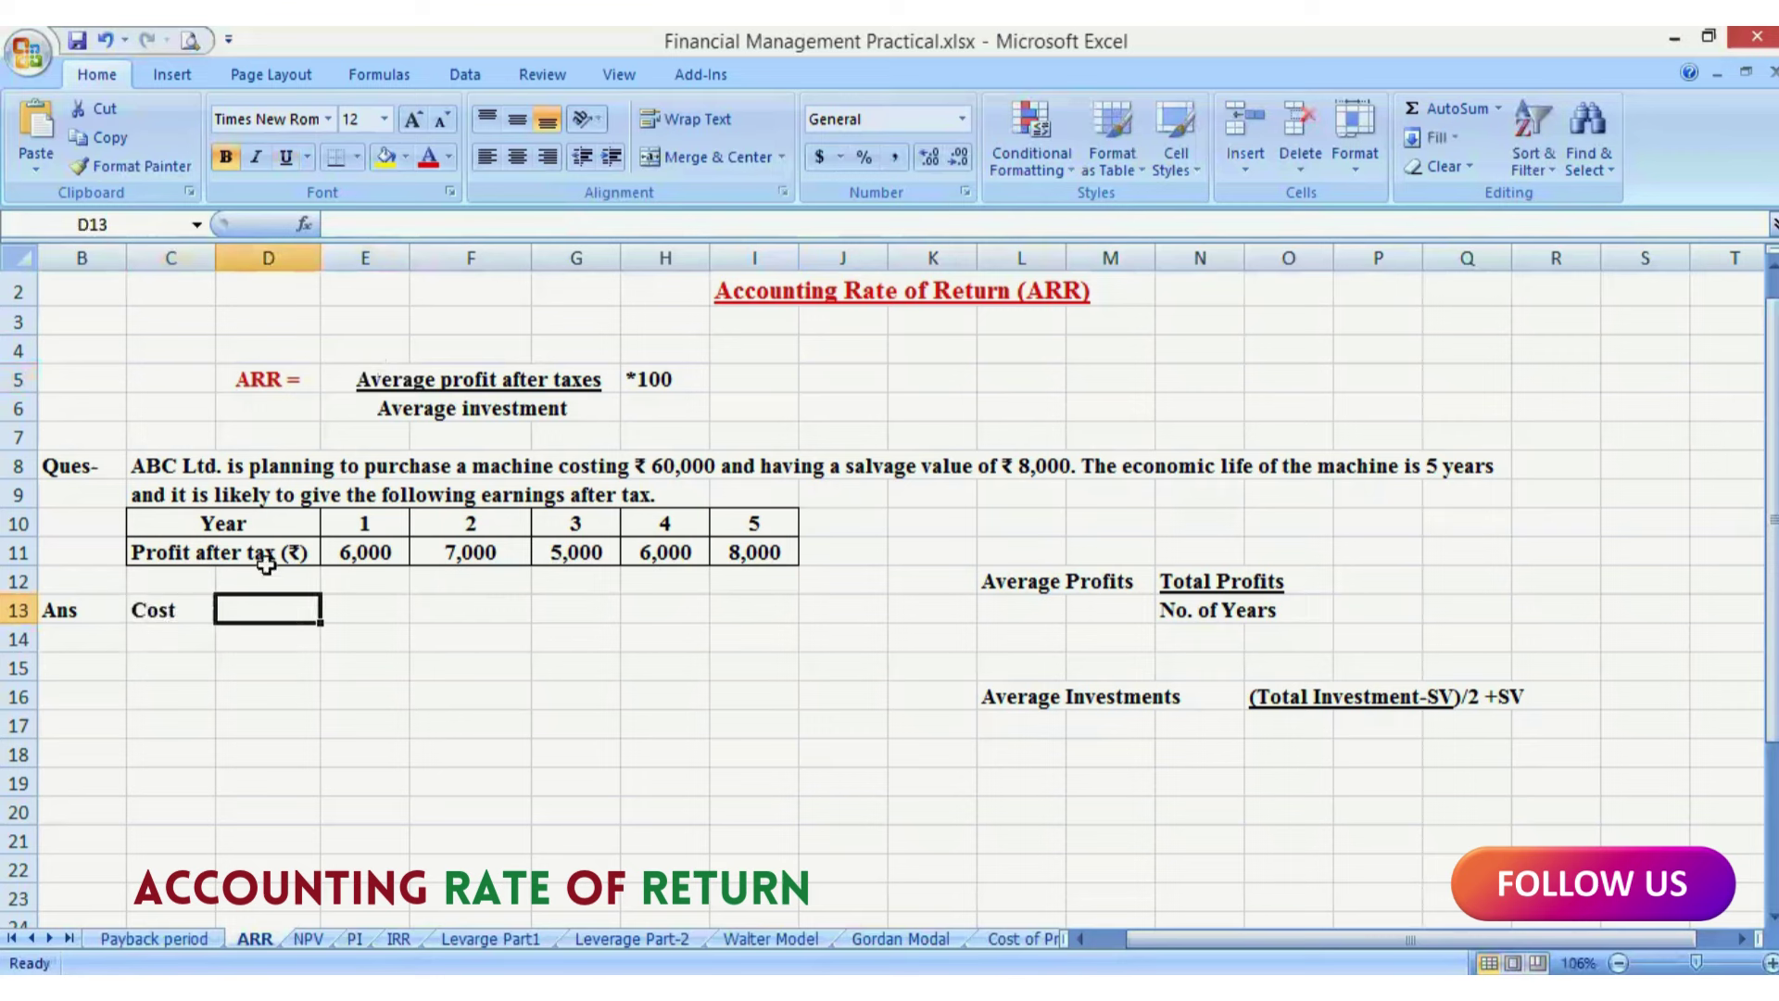
{"action": "type", "text": "60,000"}
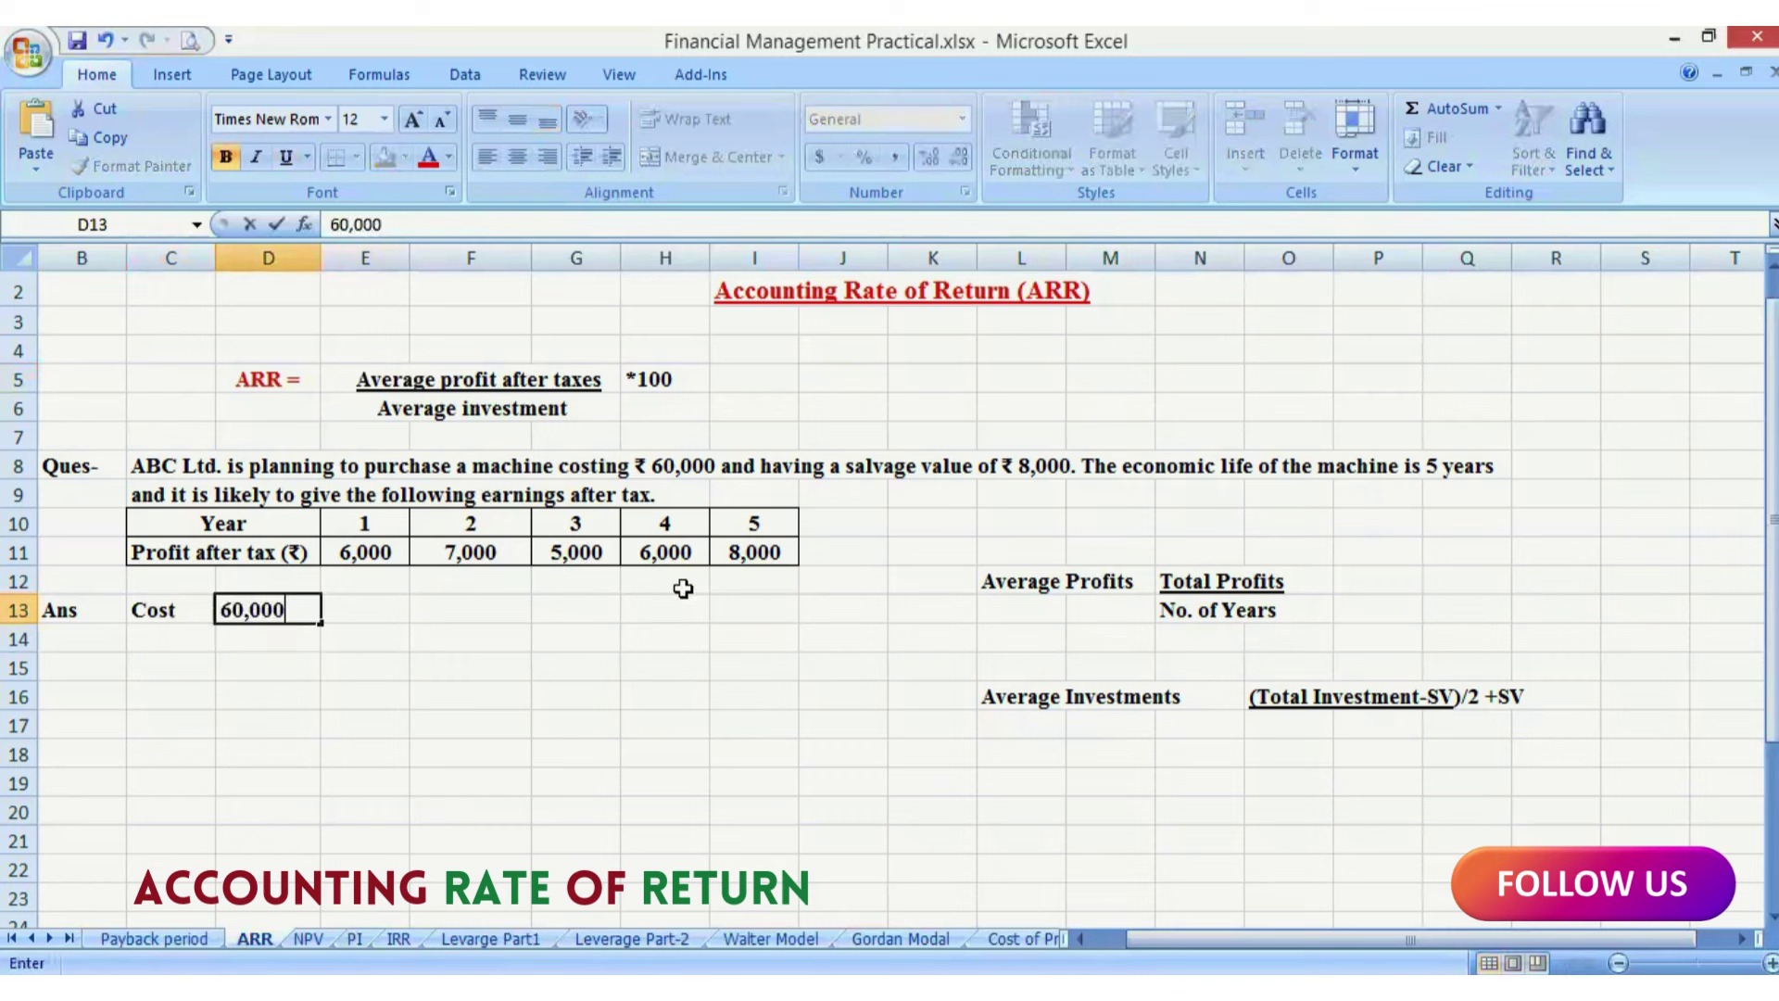
{"action": "key", "text": "Return"}
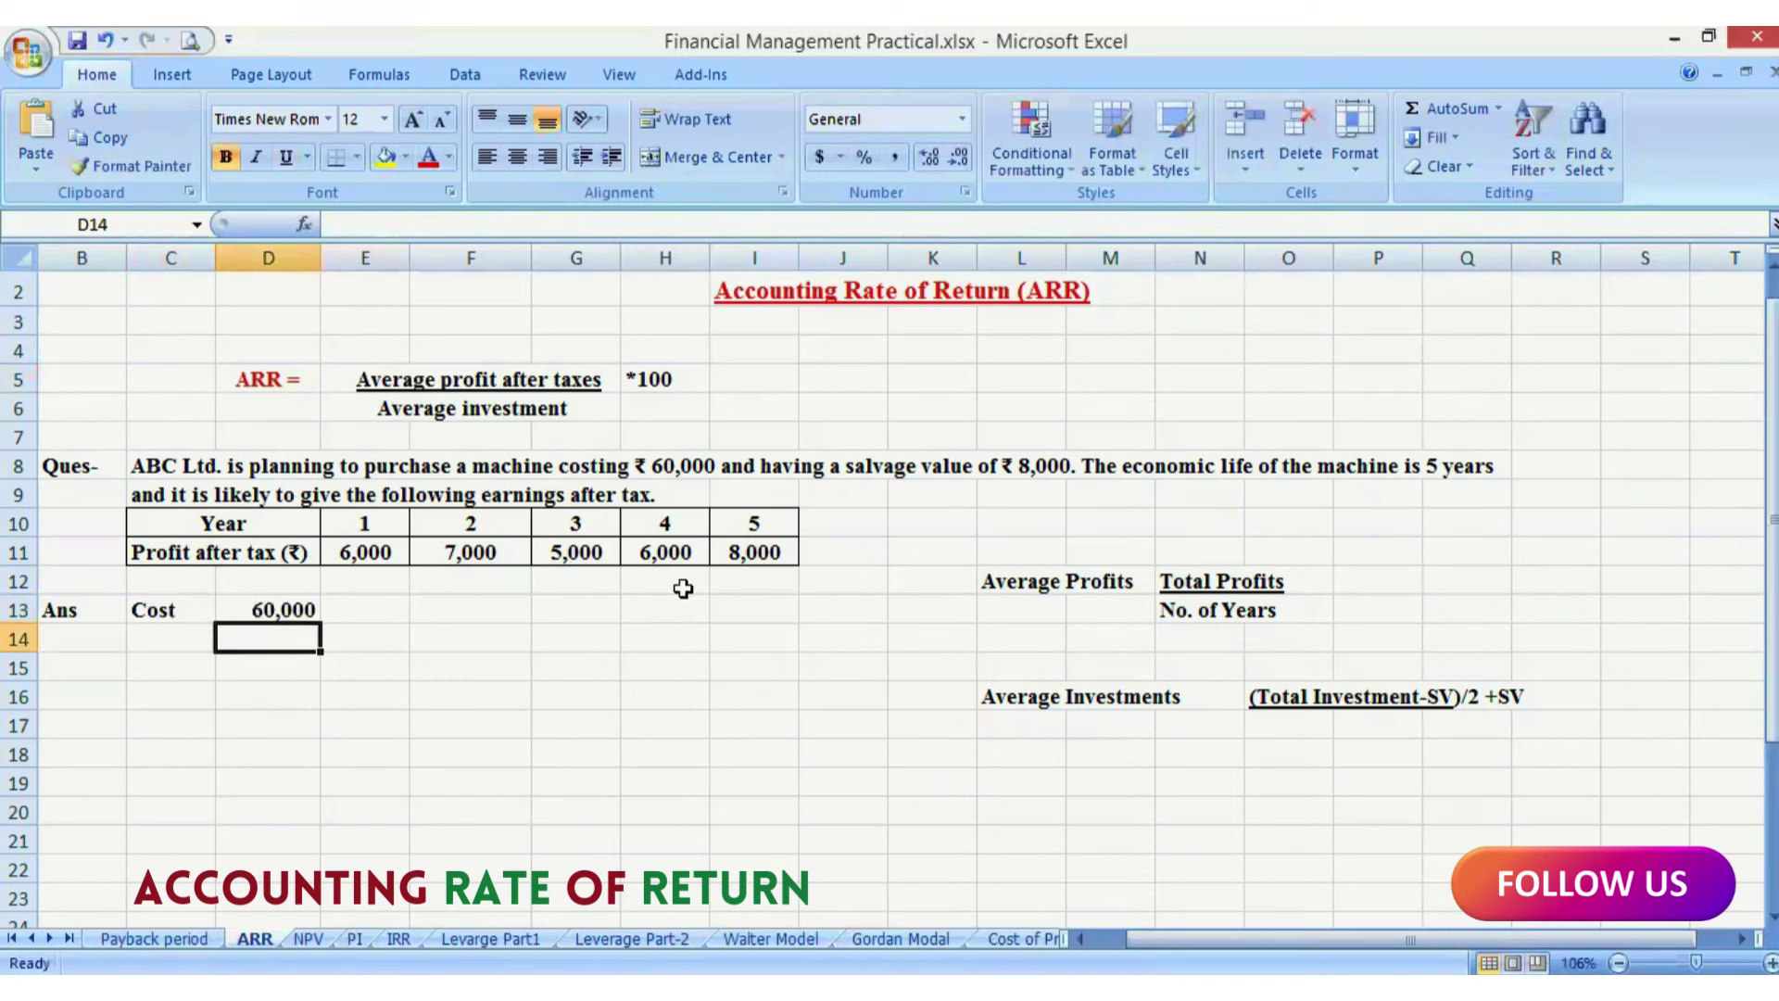
Step: Enter the label "SV" in C14 and the salvage value 8,000 in D14
{"action": "left_click", "coordinate": [195, 629]}
{"action": "type", "text": "S"}
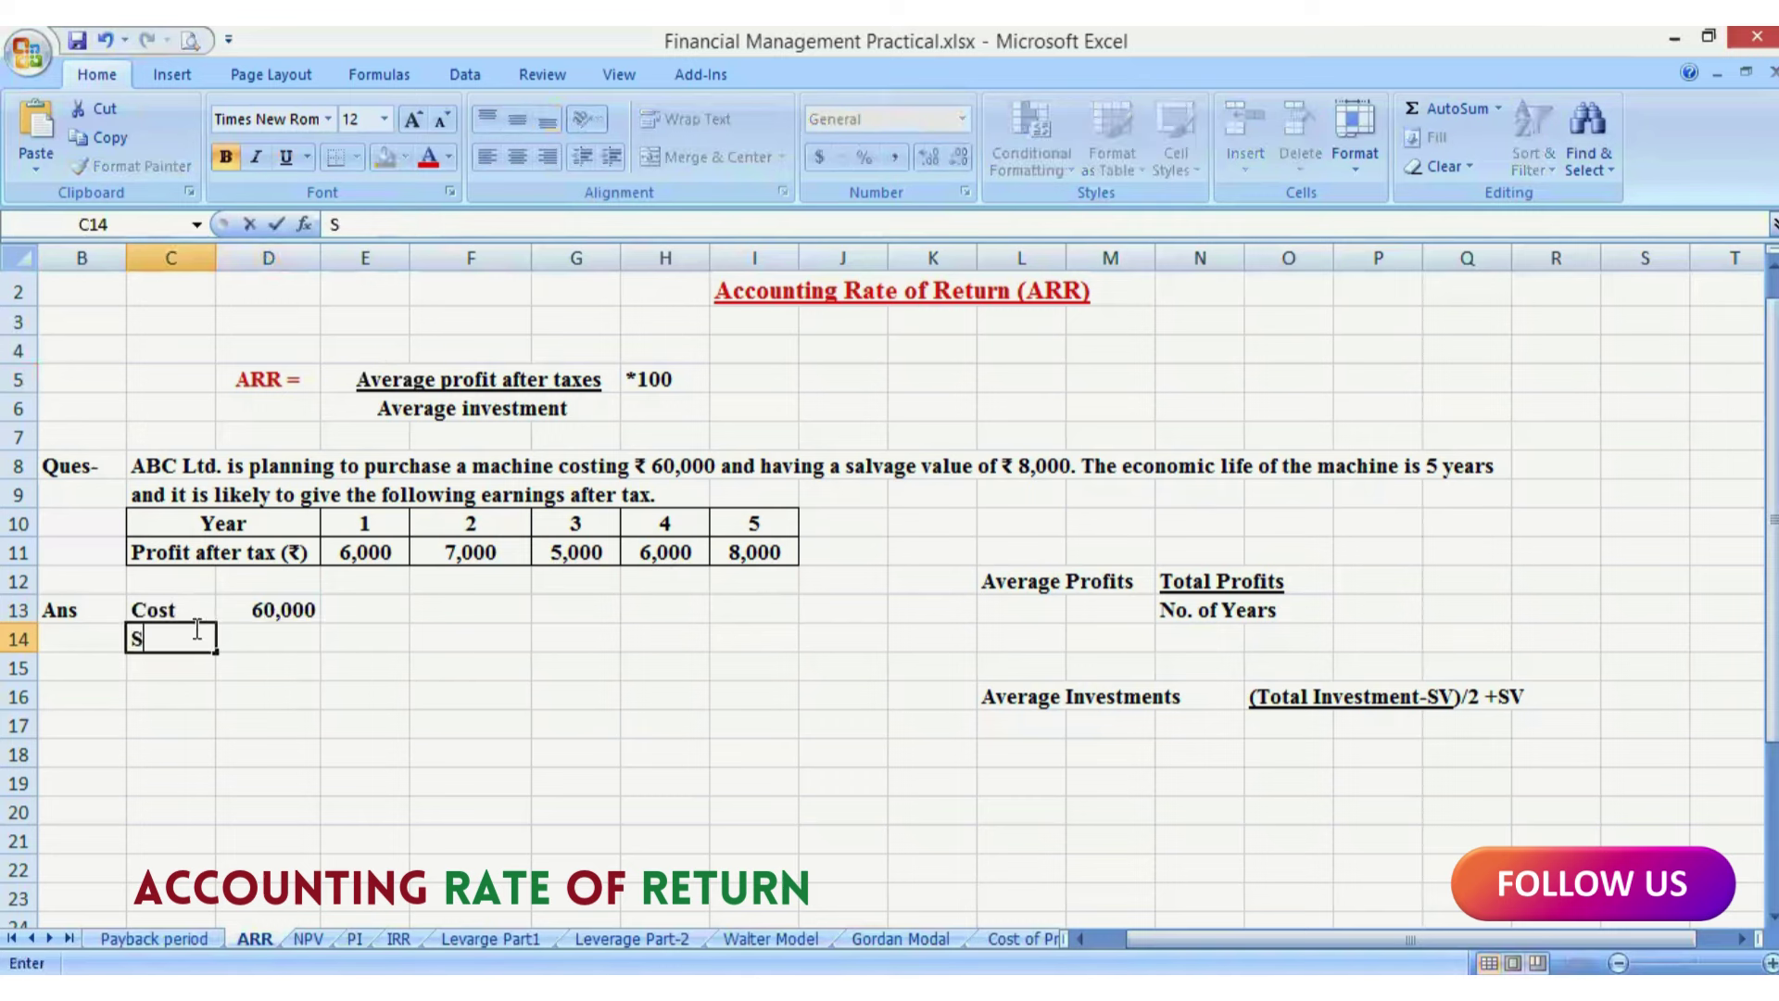
{"action": "type", "text": "V"}
{"action": "left_click", "coordinate": [279, 639]}
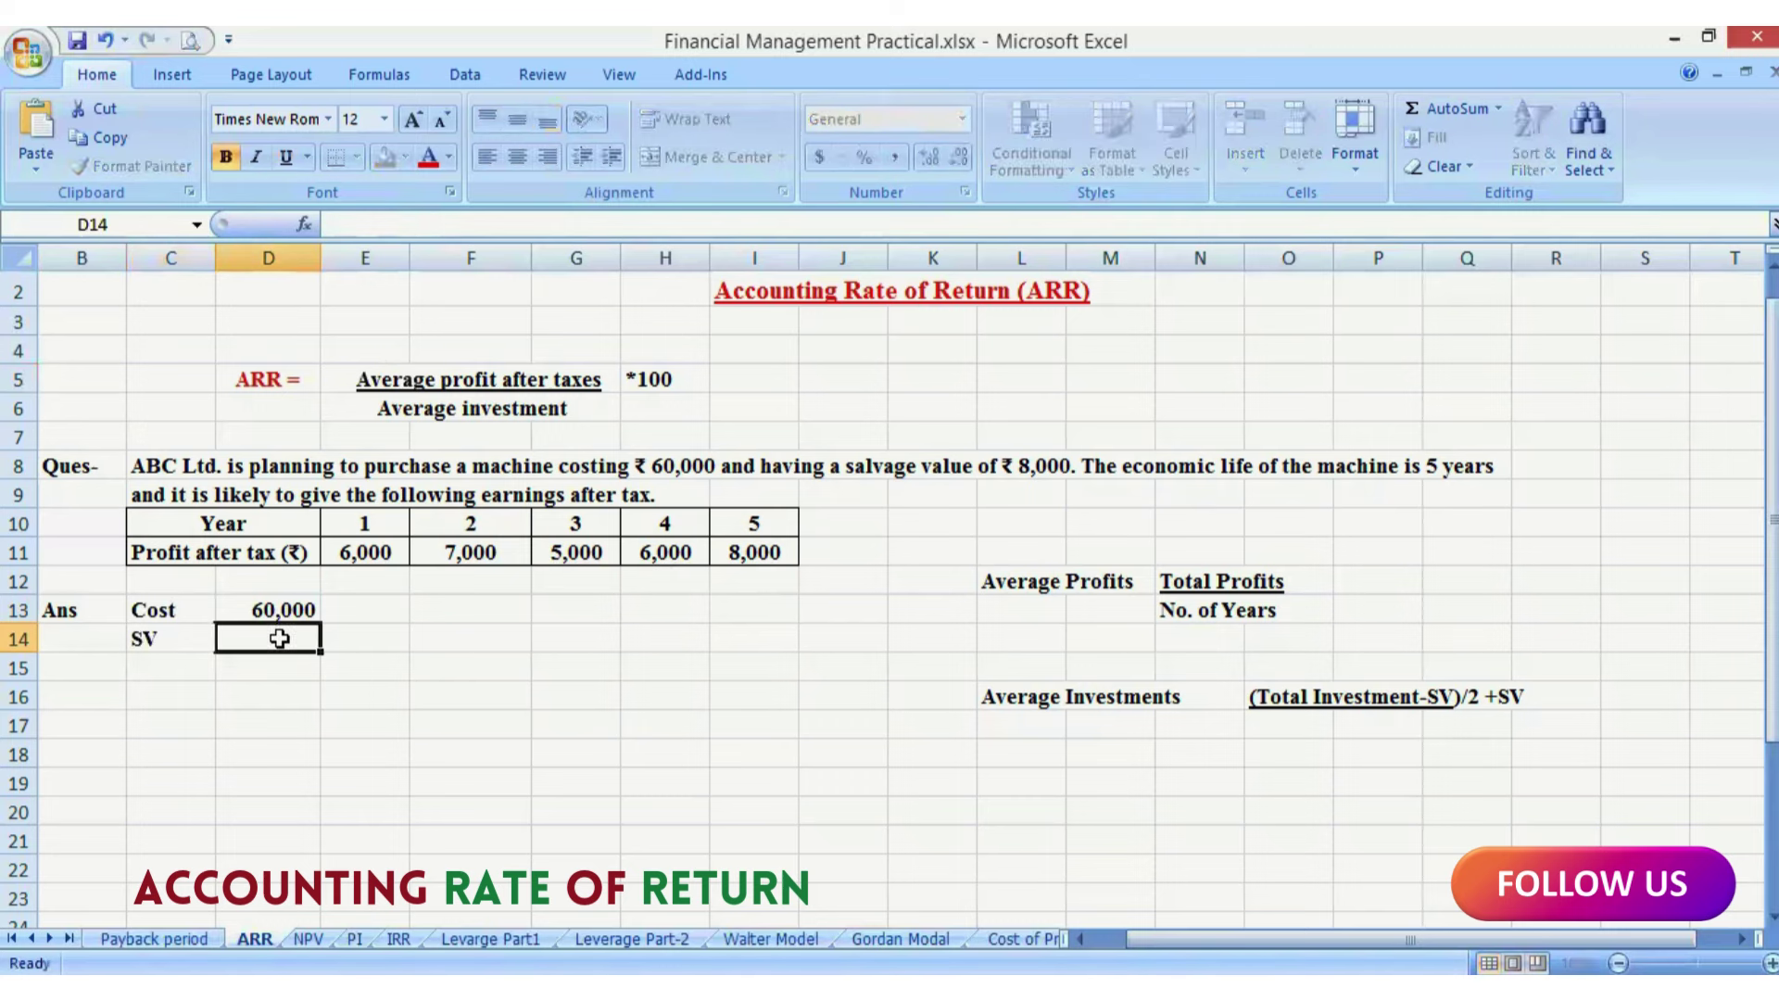
{"action": "type", "text": "8,000"}
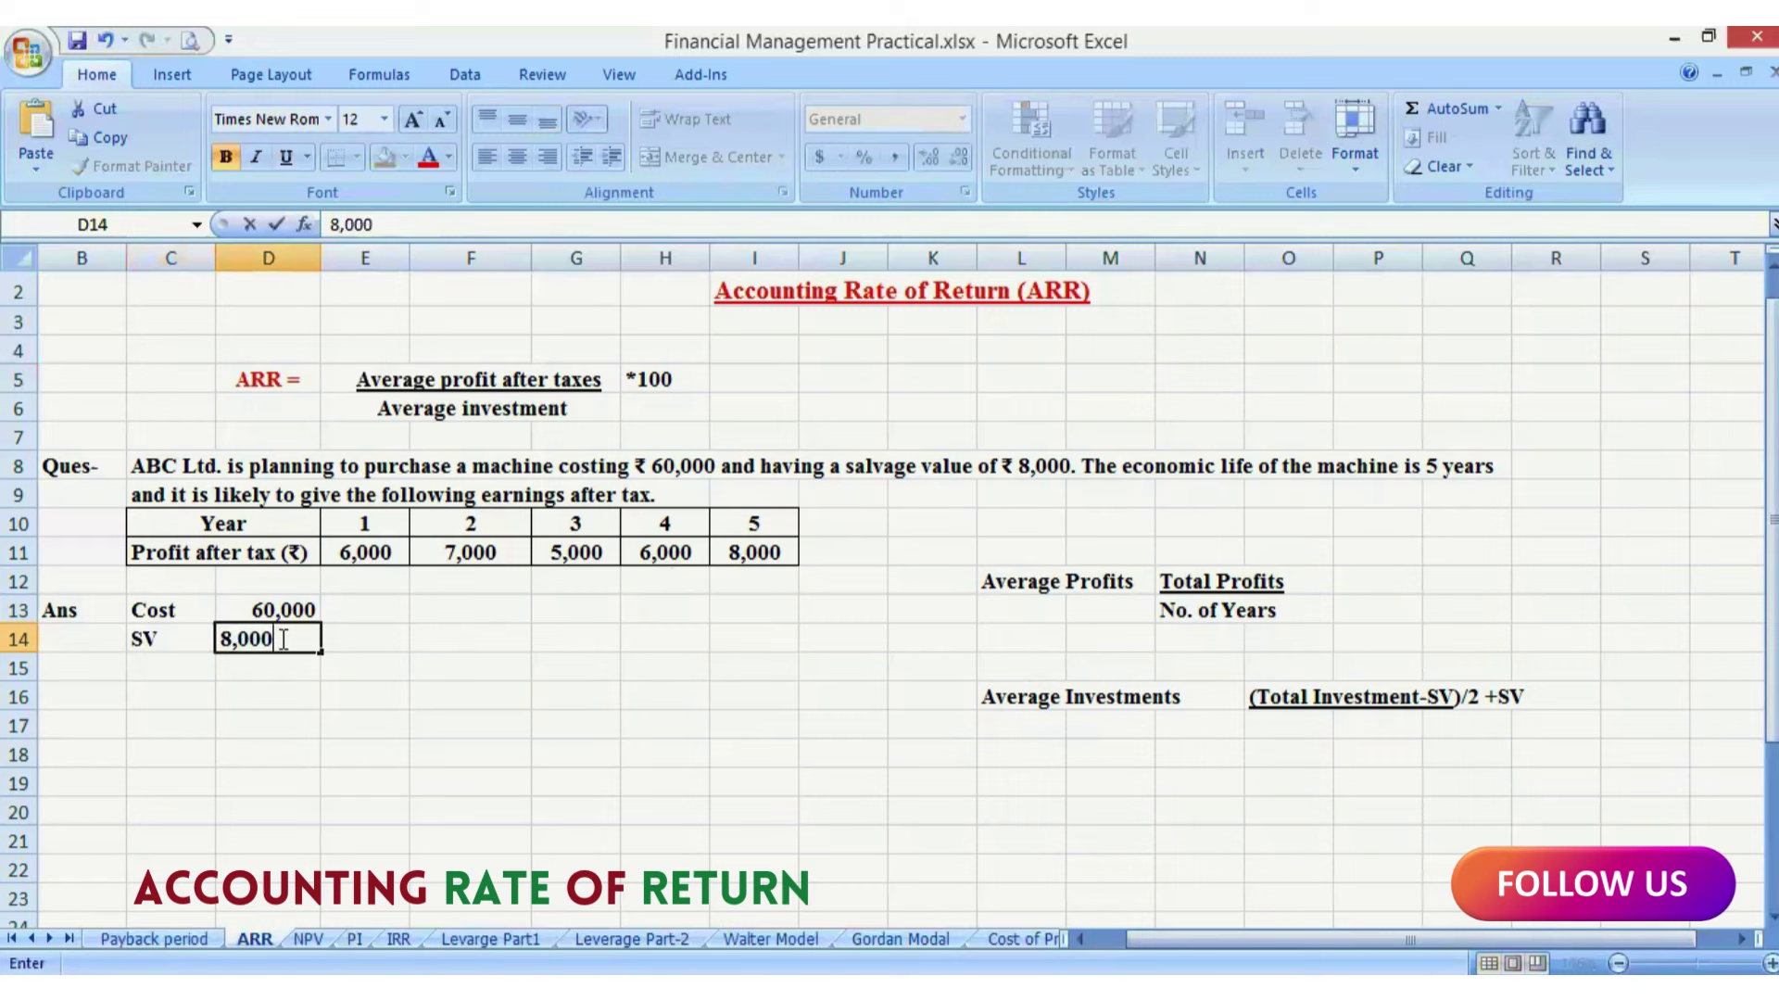
{"action": "key", "text": "Return"}
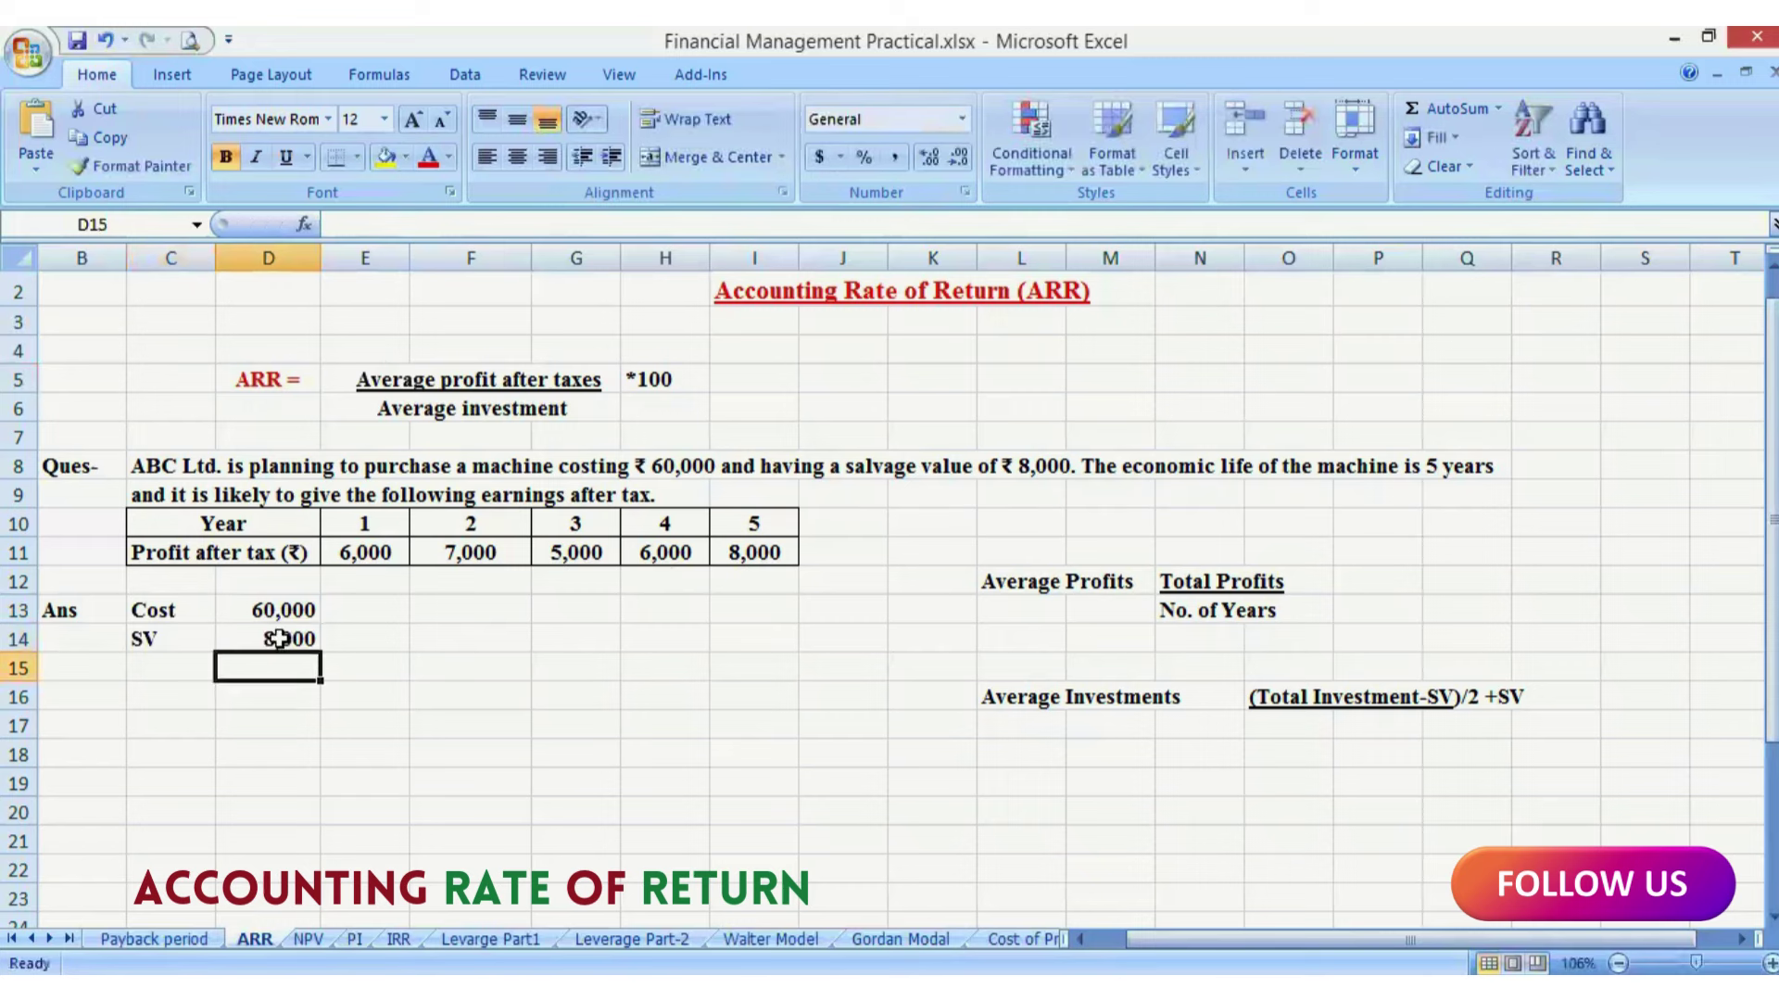
Step: Enter the label "n" in C15 and the machine's economic life, 5, in D15
{"action": "left_click", "coordinate": [200, 660]}
{"action": "type", "text": "n"}
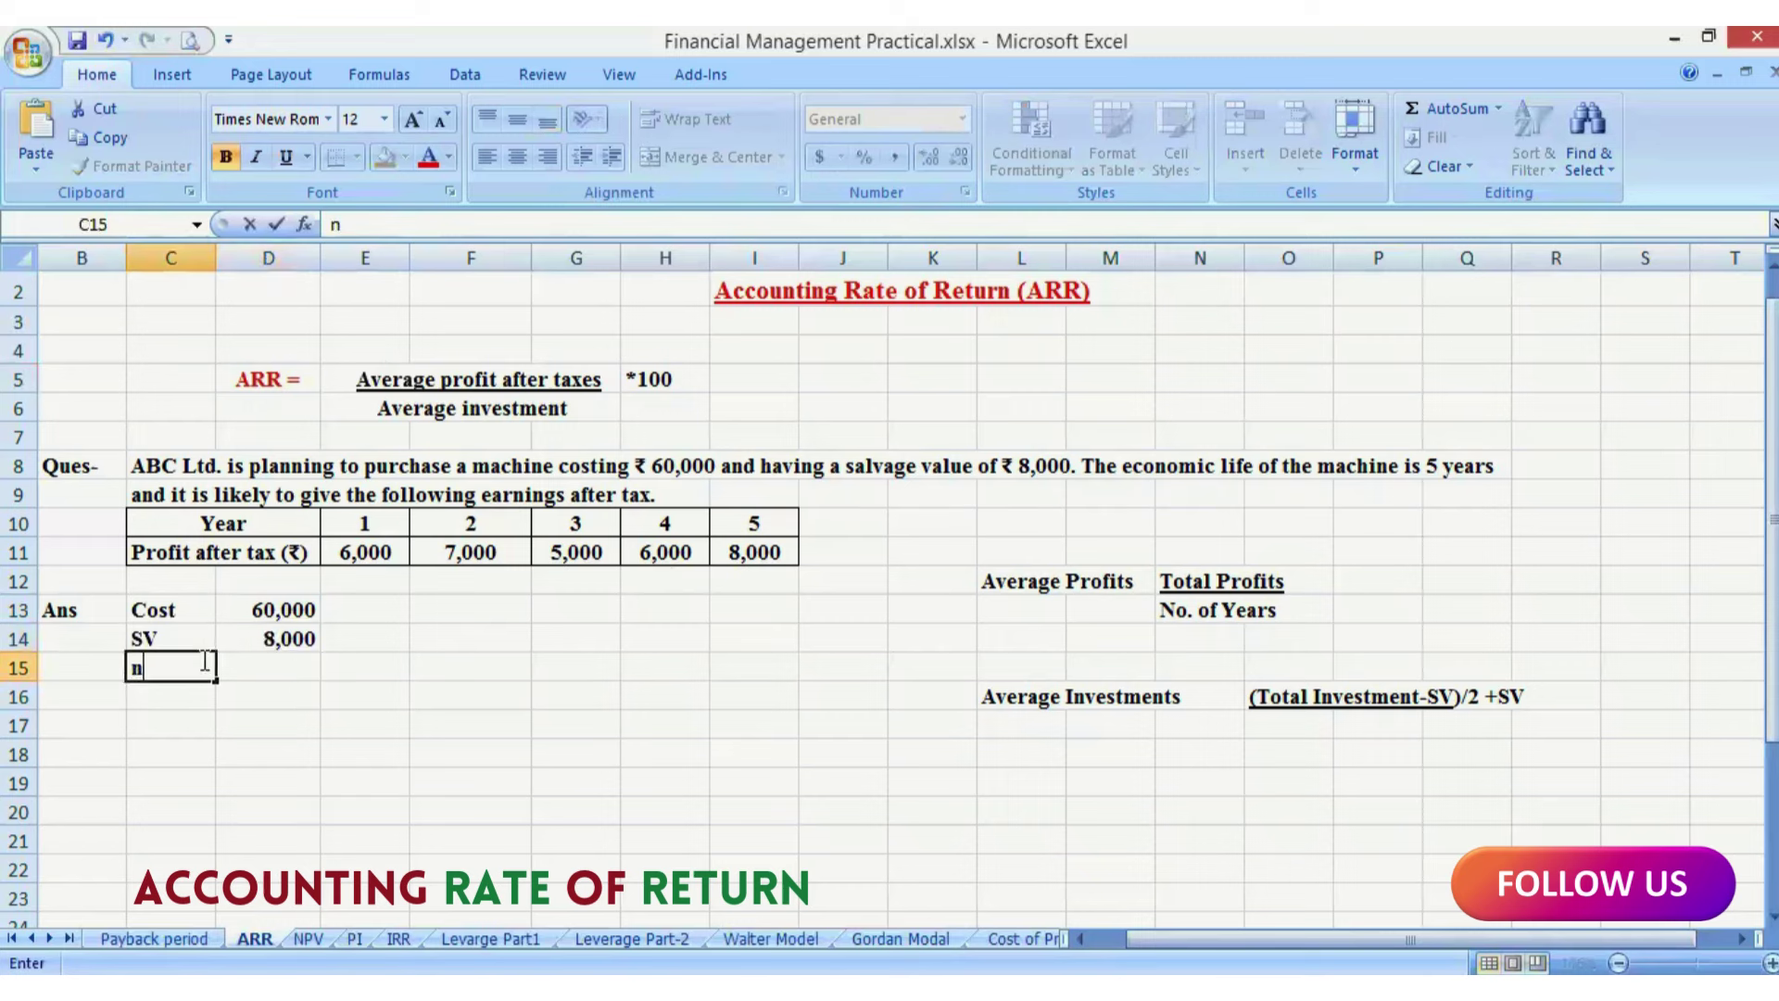
{"action": "left_click", "coordinate": [281, 676]}
{"action": "type", "text": "5"}
{"action": "key", "text": "Return"}
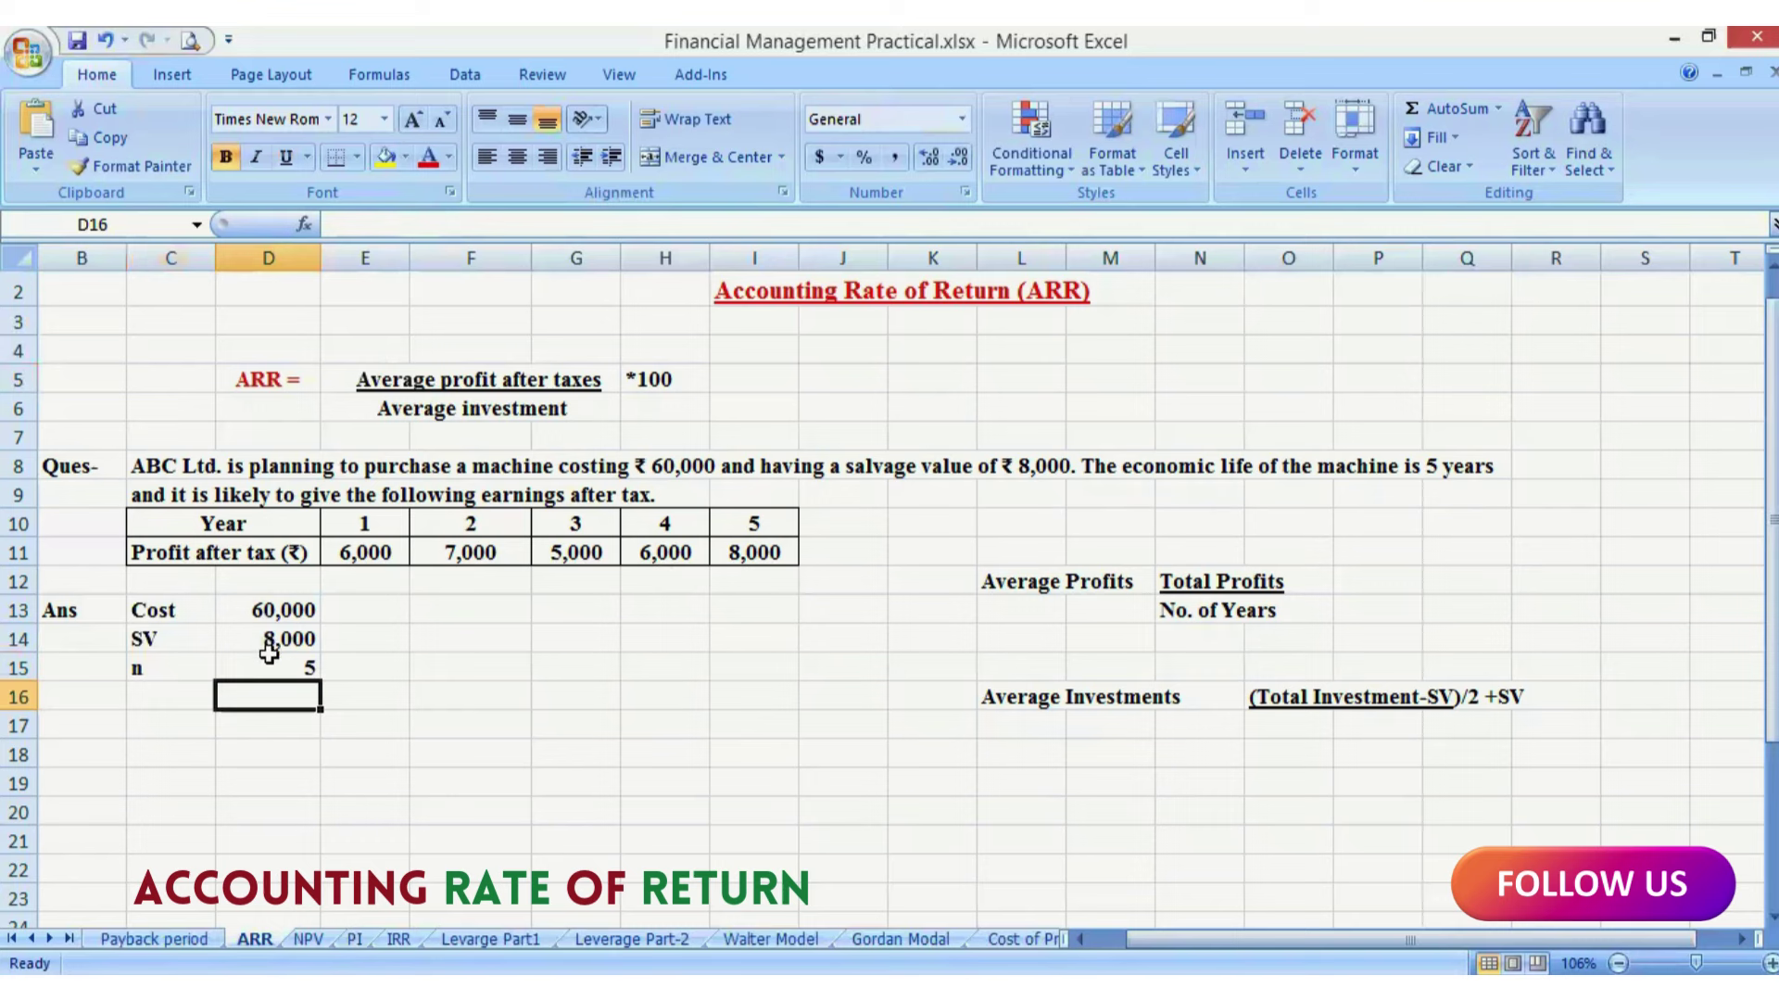
Step: Extend the numerator text of the Average Profits formula in N12 to read "Total Profits after taxes"
{"action": "left_click", "coordinate": [494, 614]}
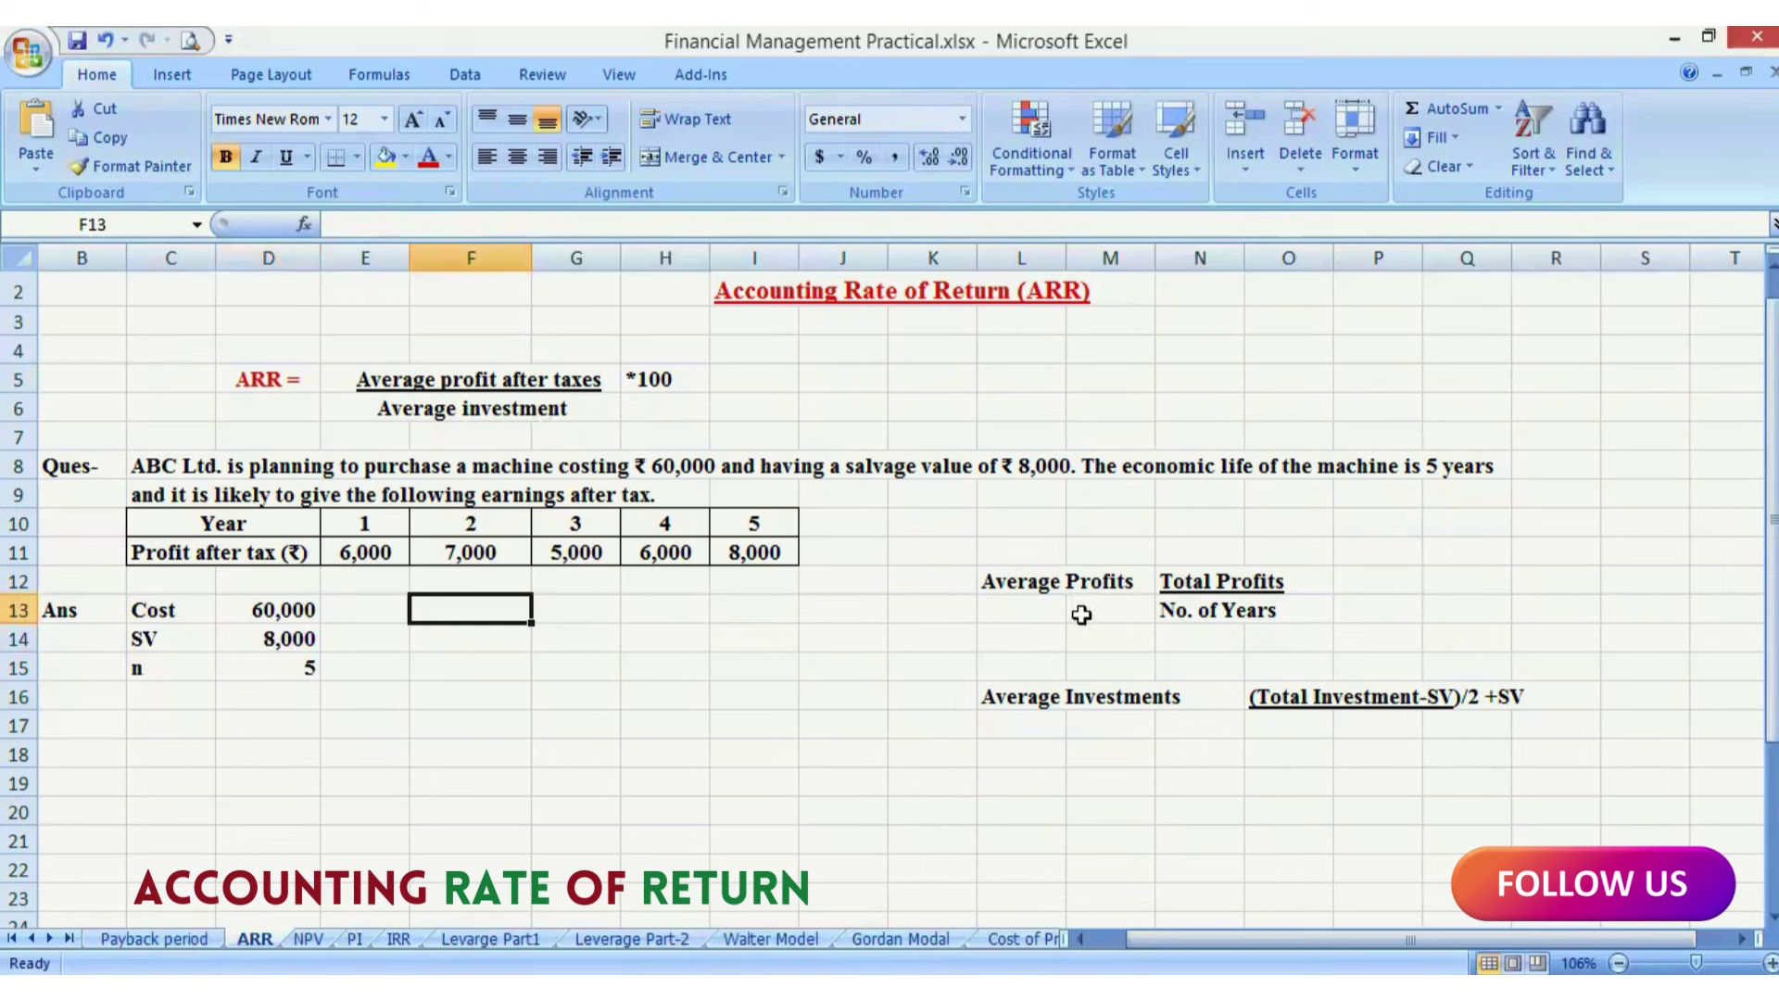
{"action": "double_click", "coordinate": [1228, 578]}
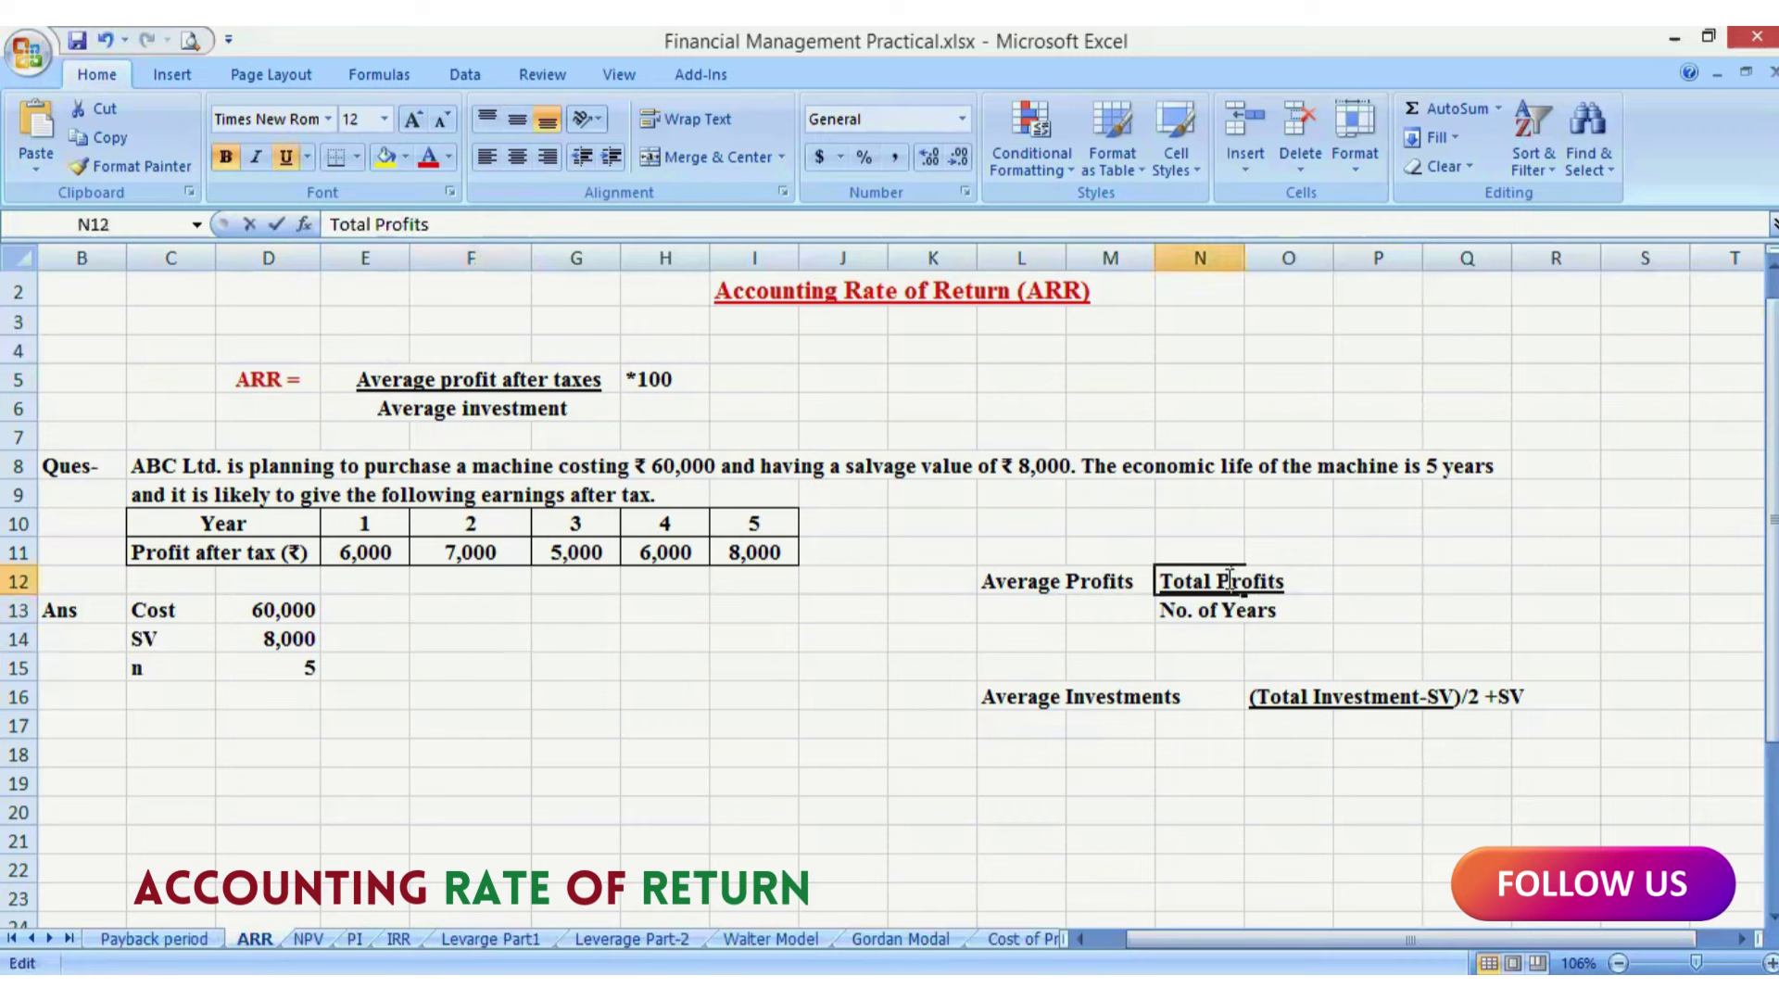
{"action": "left_click", "coordinate": [1287, 582]}
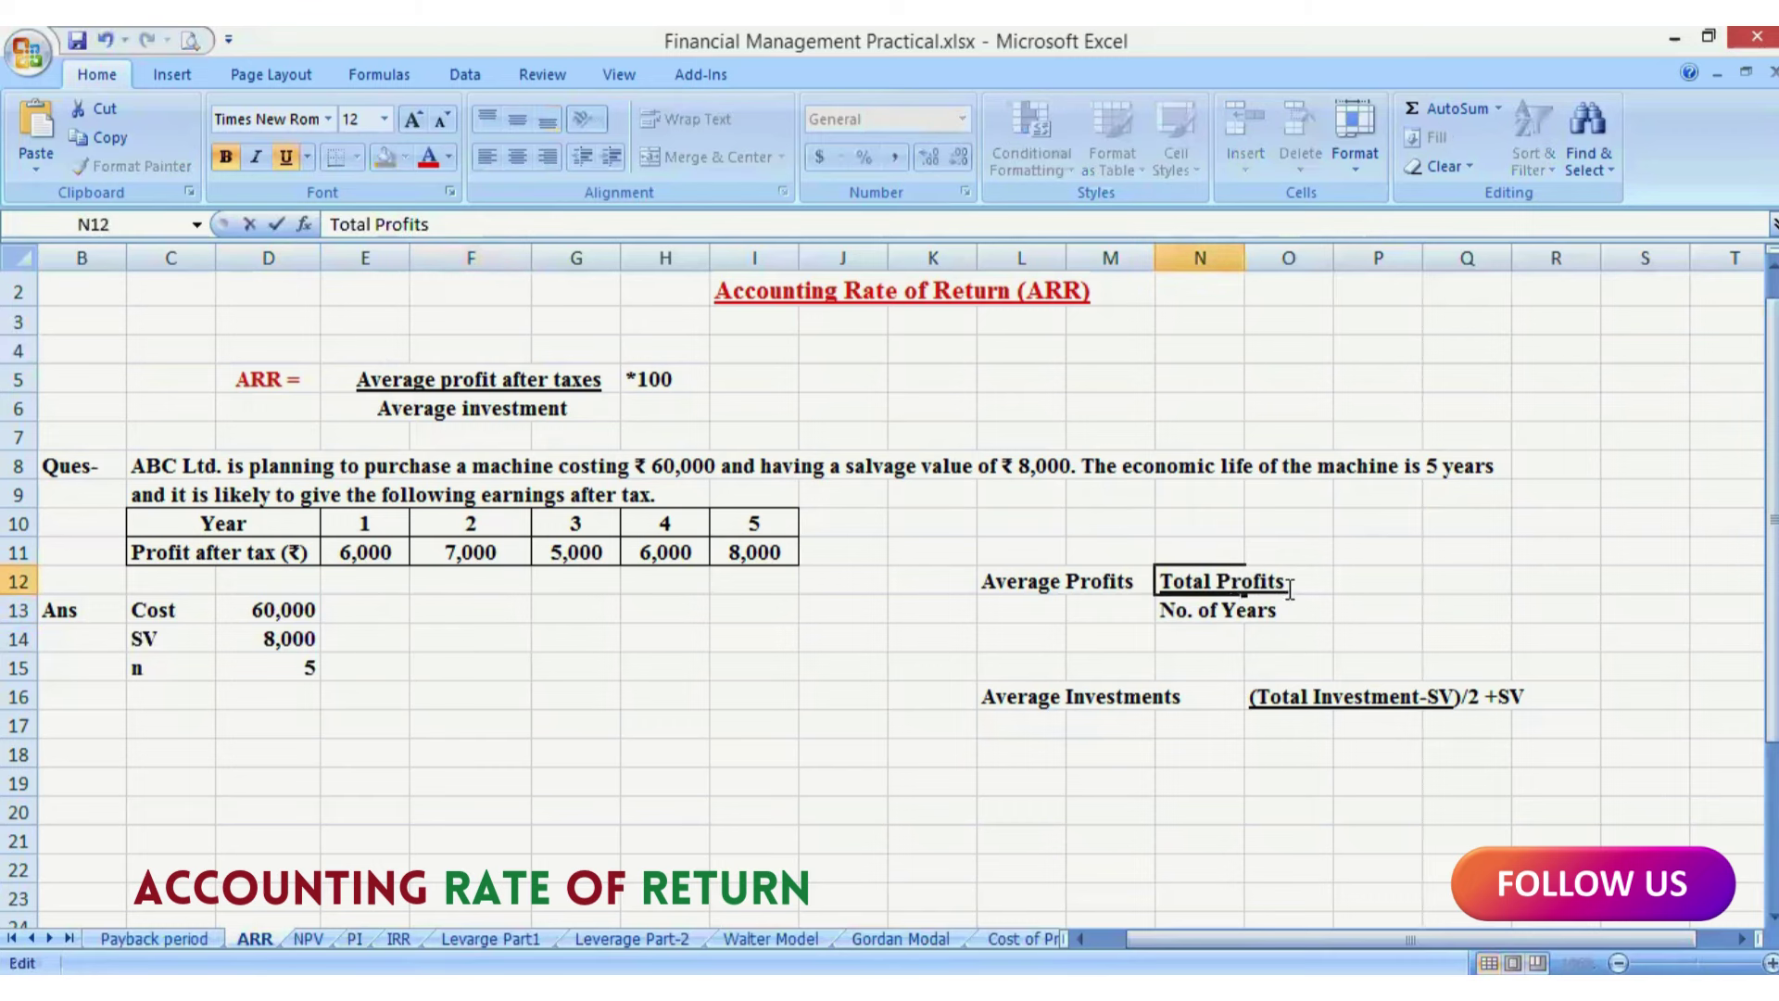
{"action": "type", "text": "after taxes"}
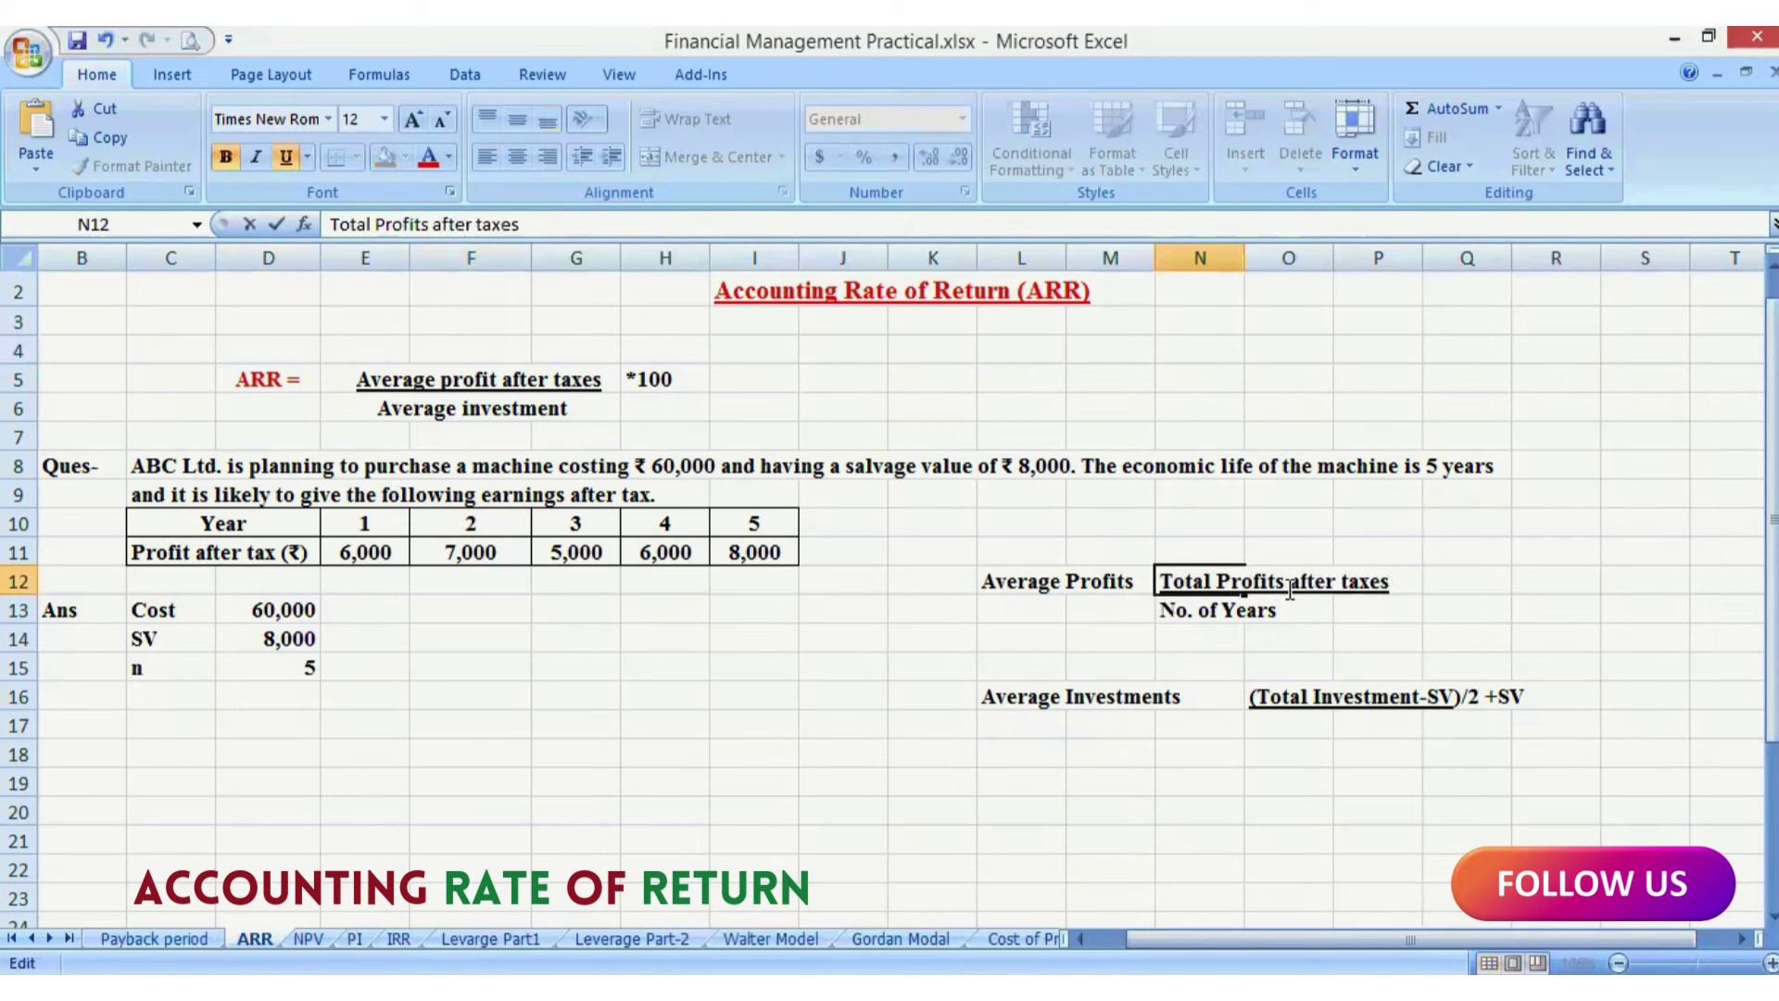
{"action": "left_click", "coordinate": [561, 602]}
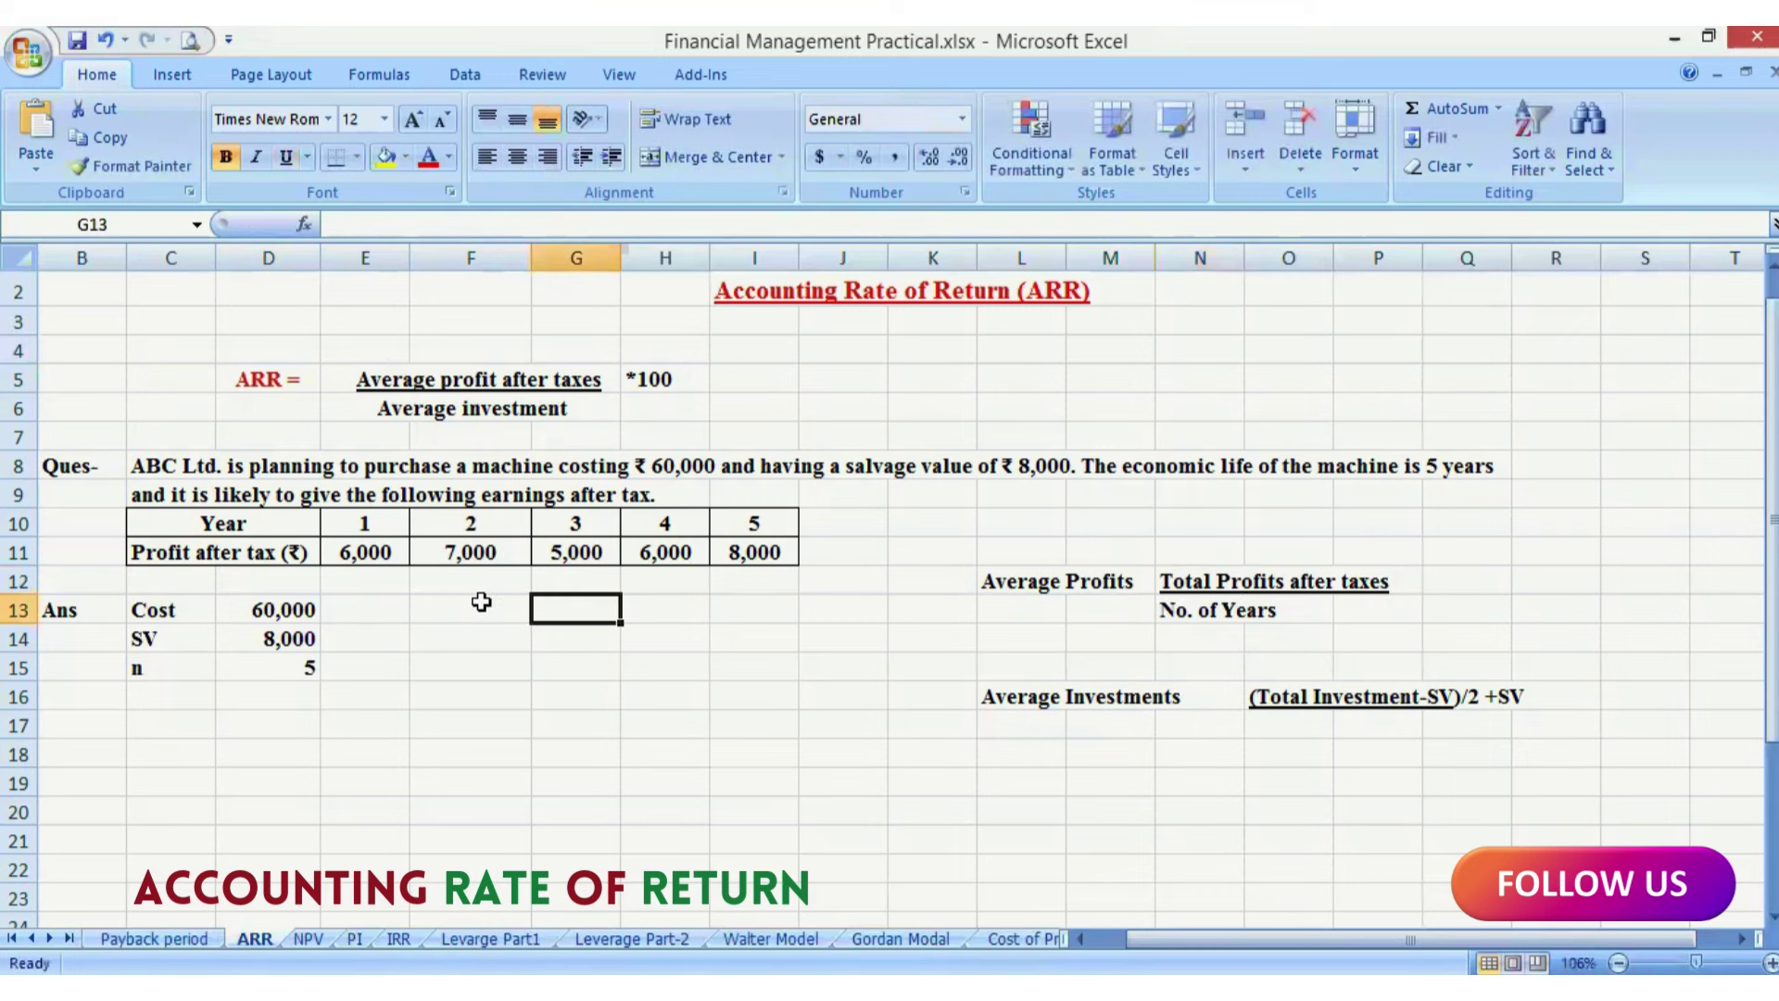
Step: Create a "Year" column with its heading in F13 and years 1 to 5 in F14 through F18
{"action": "left_click", "coordinate": [481, 603]}
{"action": "type", "text": "Year"}
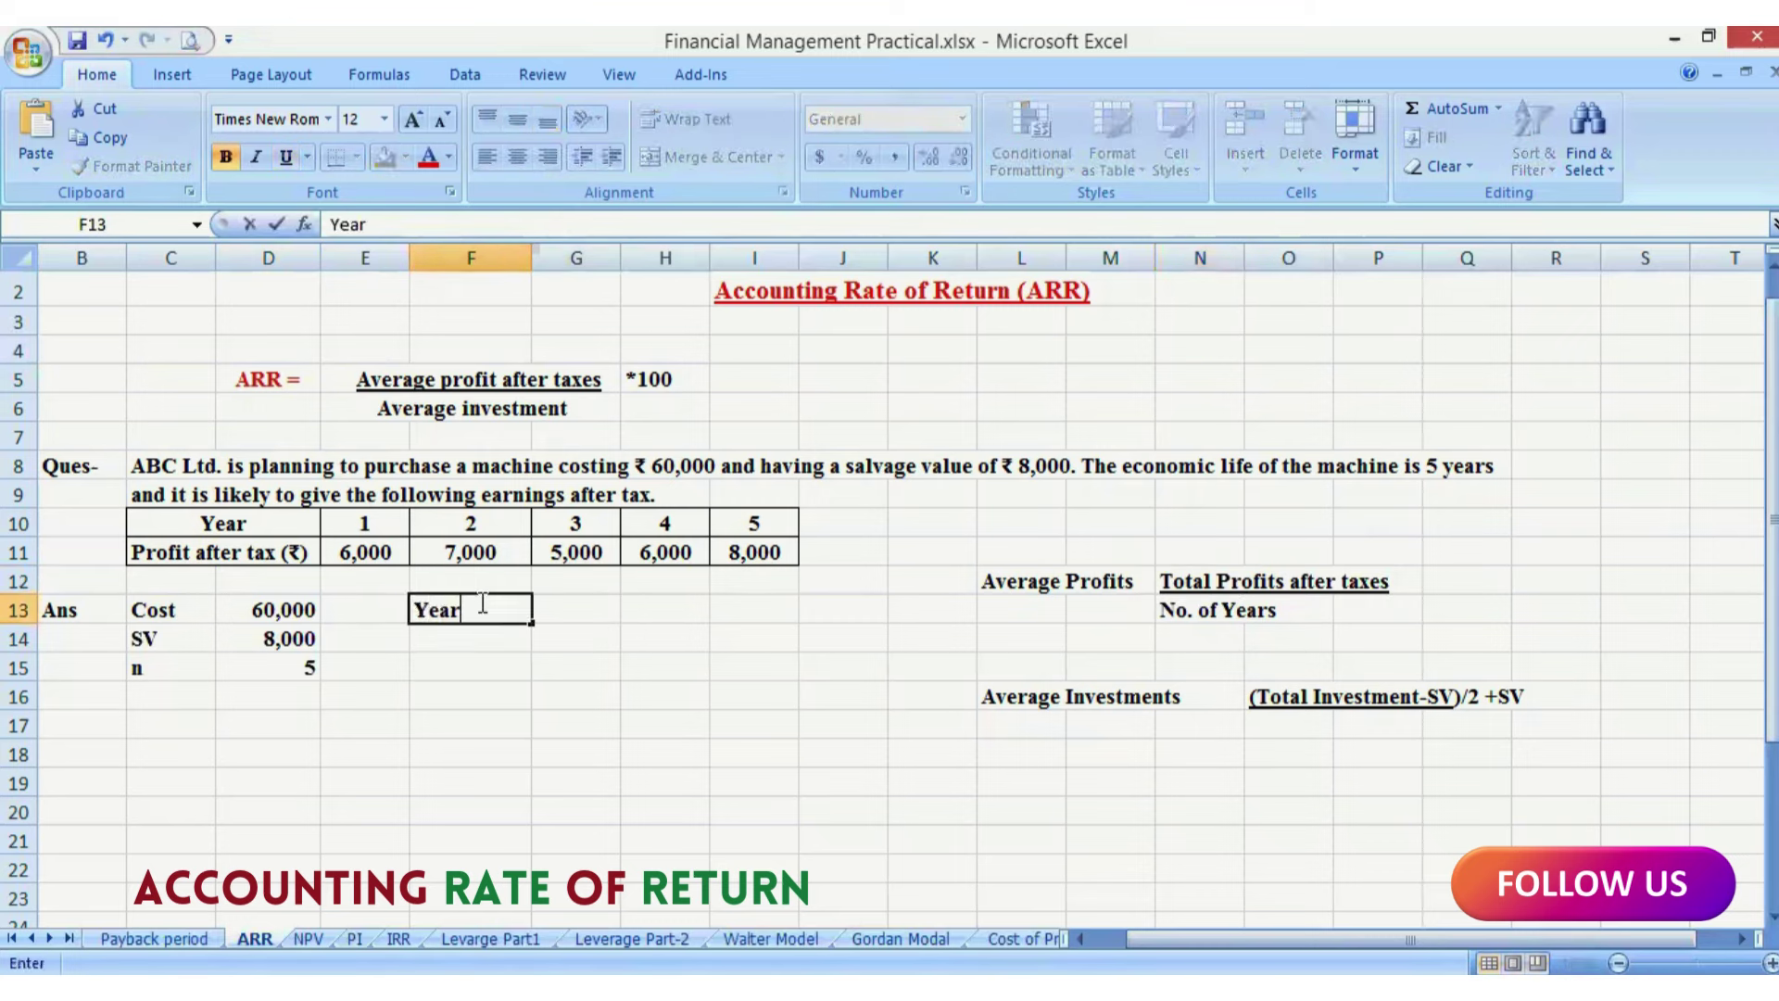
{"action": "key", "text": "Return"}
{"action": "type", "text": "1"}
{"action": "key", "text": "Return"}
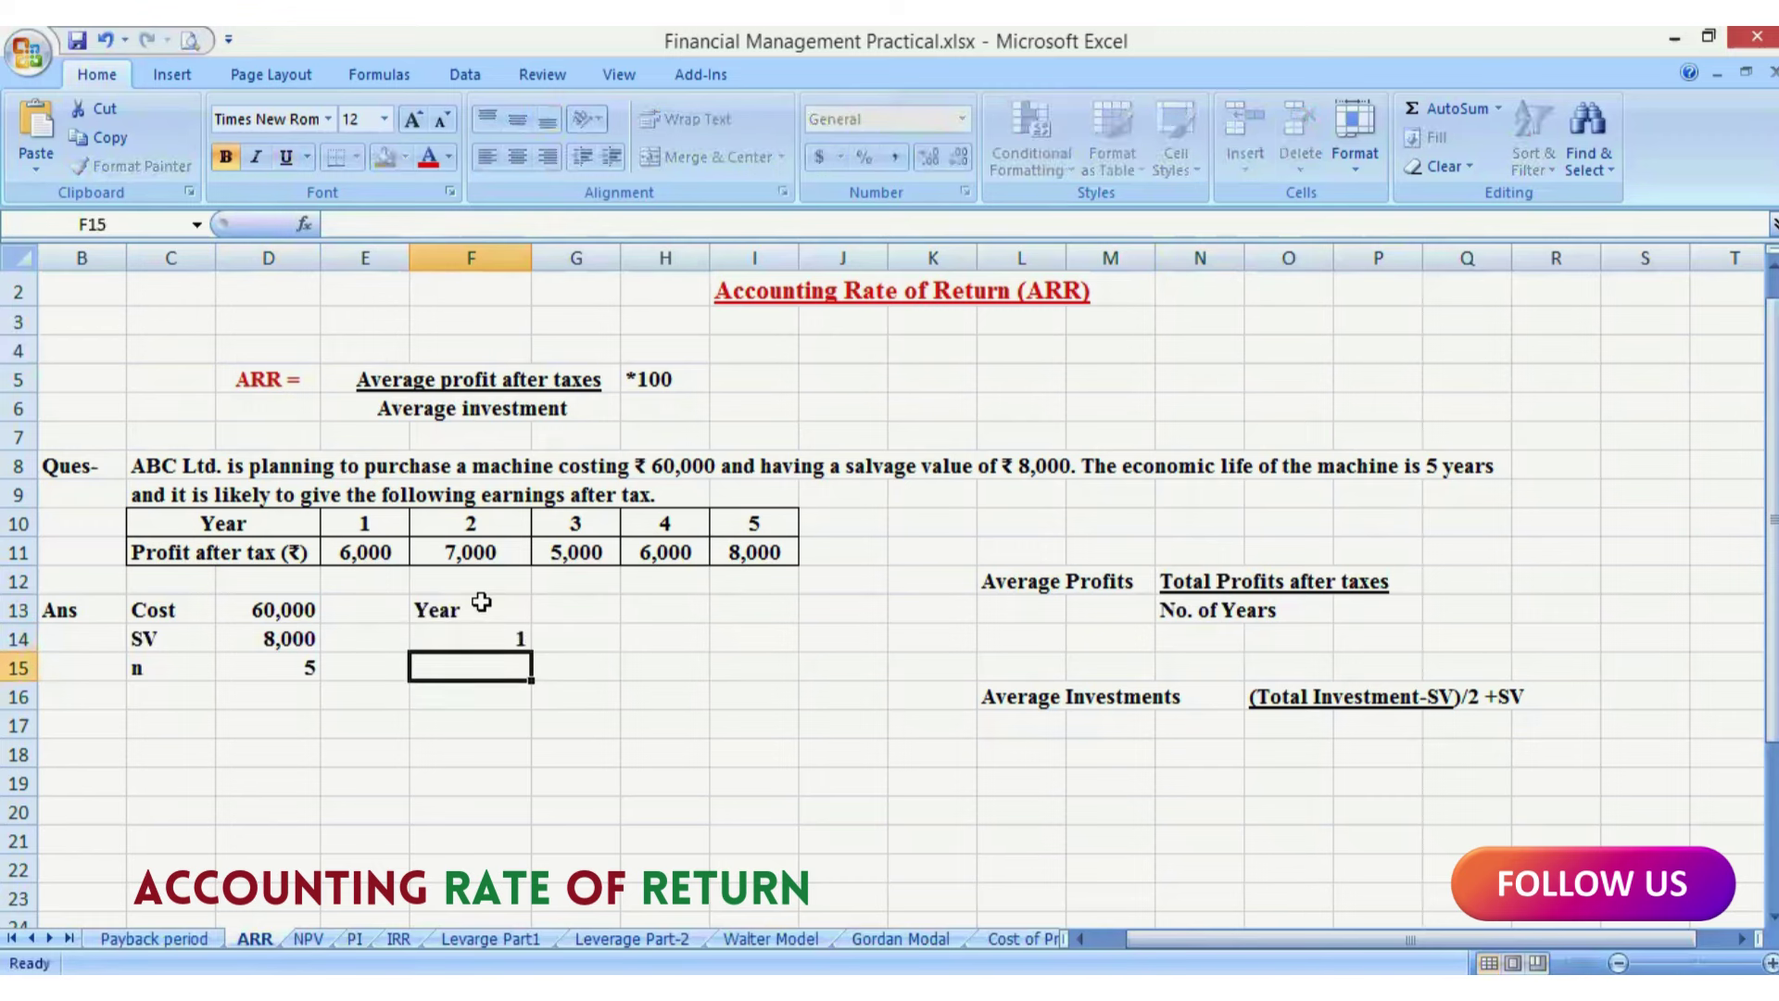
{"action": "type", "text": "2"}
{"action": "key", "text": "Return"}
{"action": "type", "text": "3"}
{"action": "key", "text": "Return"}
{"action": "type", "text": "4"}
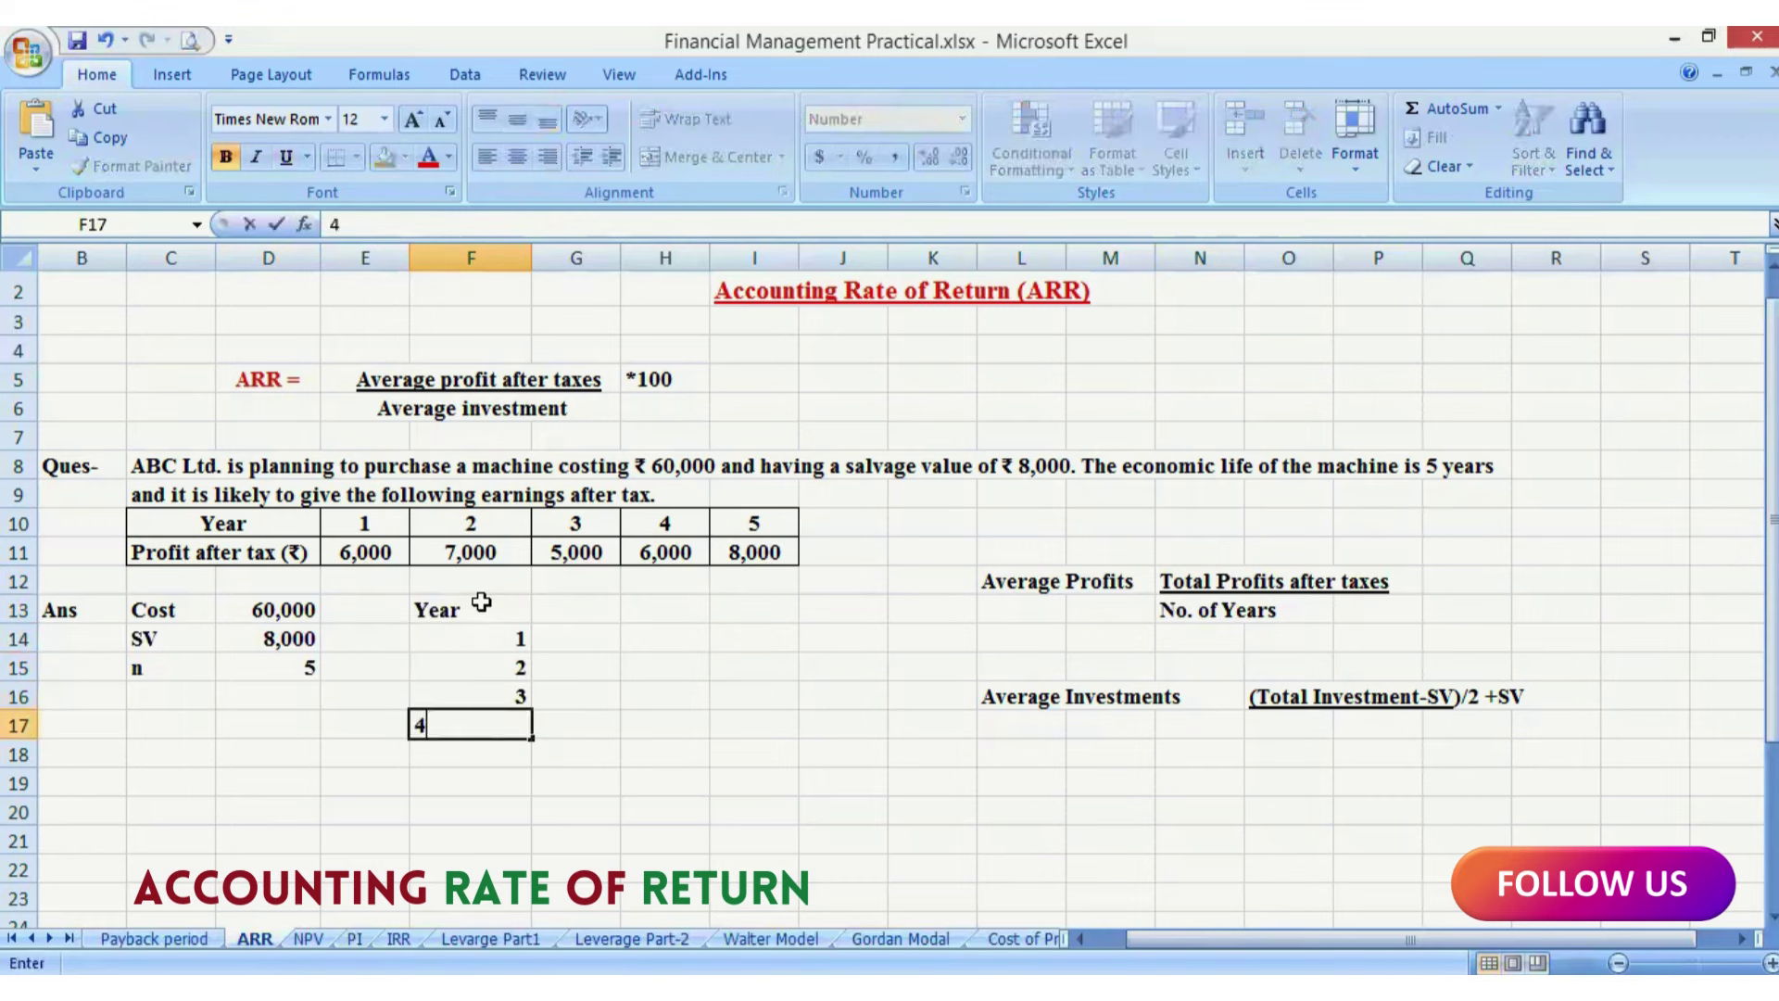
{"action": "key", "text": "Return"}
{"action": "type", "text": "5"}
{"action": "key", "text": "Return"}
Step: Add a "PAT" column headed in G13 with 6,000, 7000, 5000, 6000 and 8000 in G14 through G18
{"action": "left_click", "coordinate": [585, 607]}
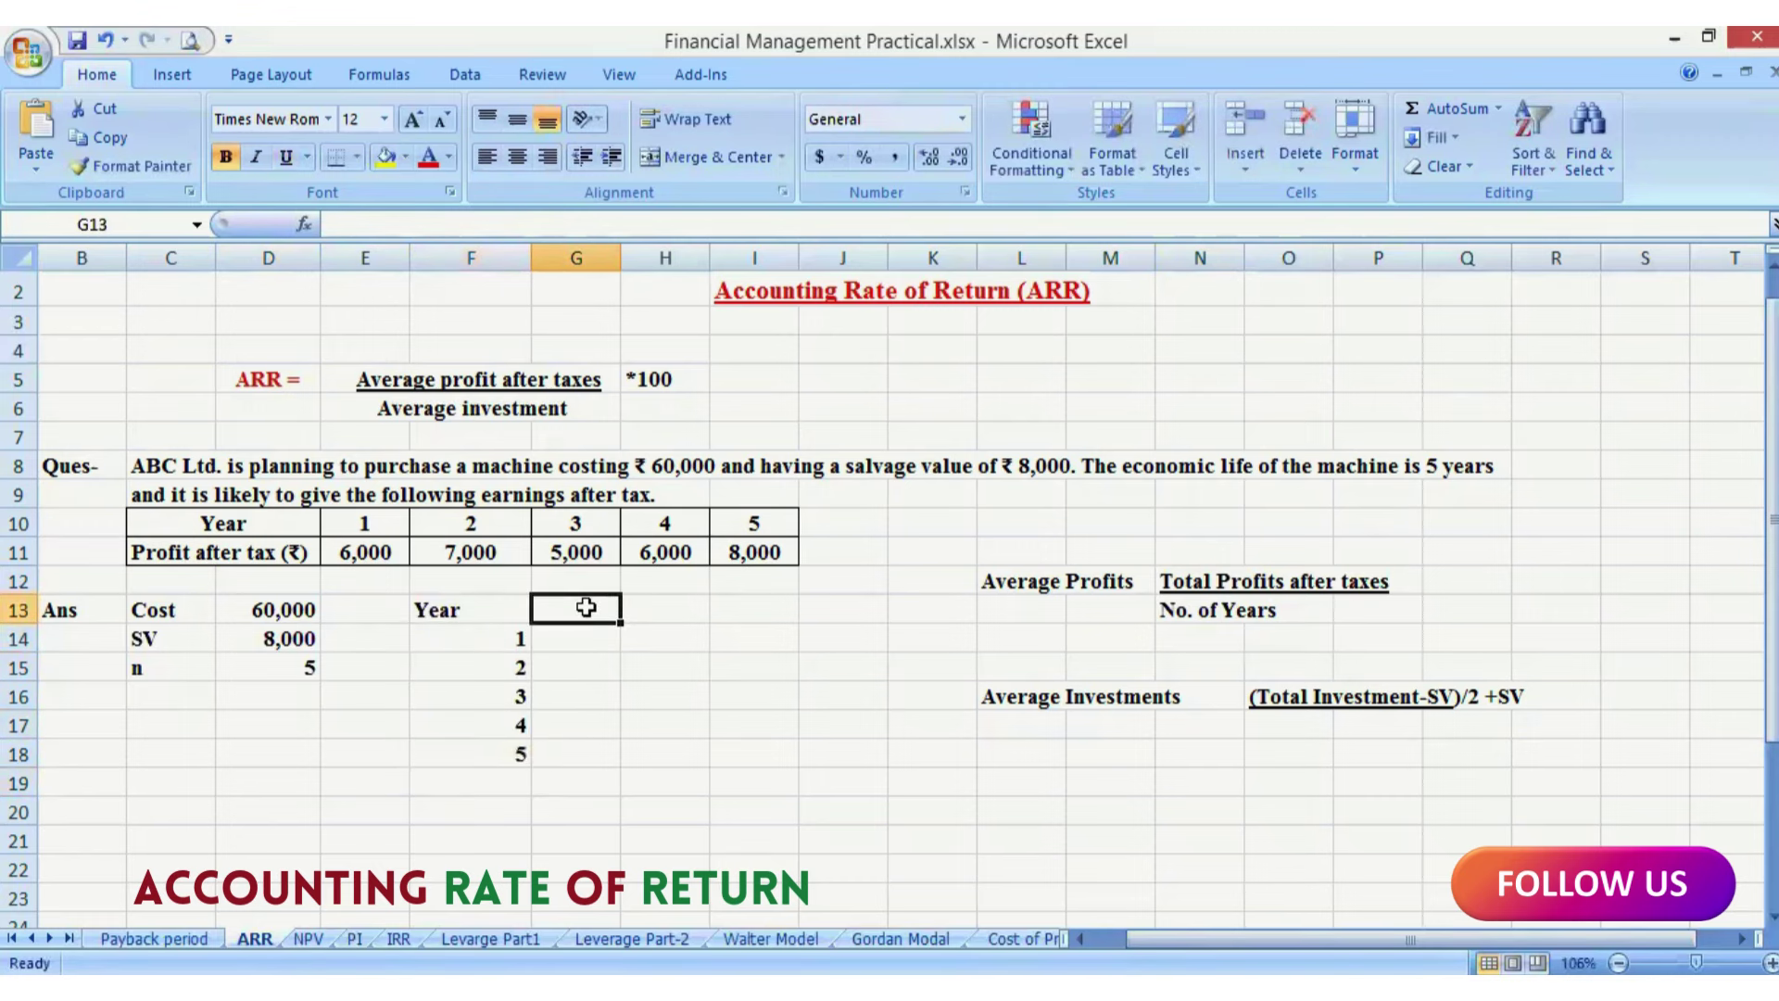
{"action": "type", "text": "PAT"}
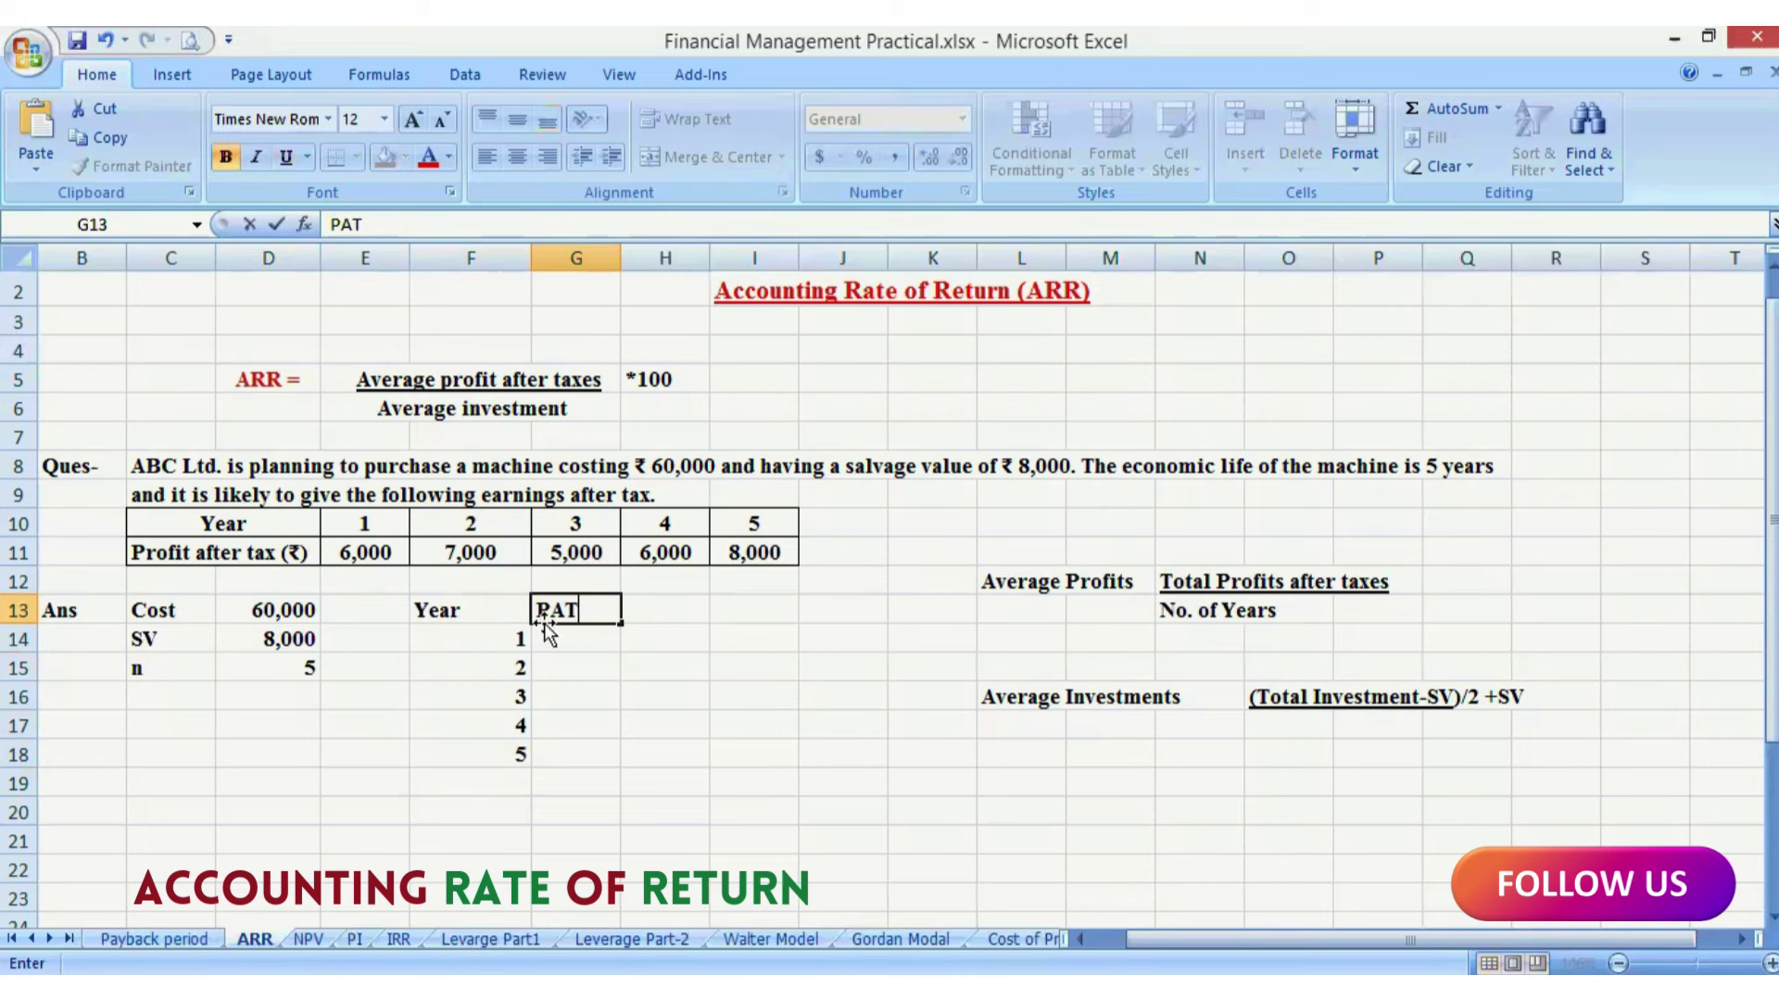
{"action": "left_click", "coordinate": [560, 633]}
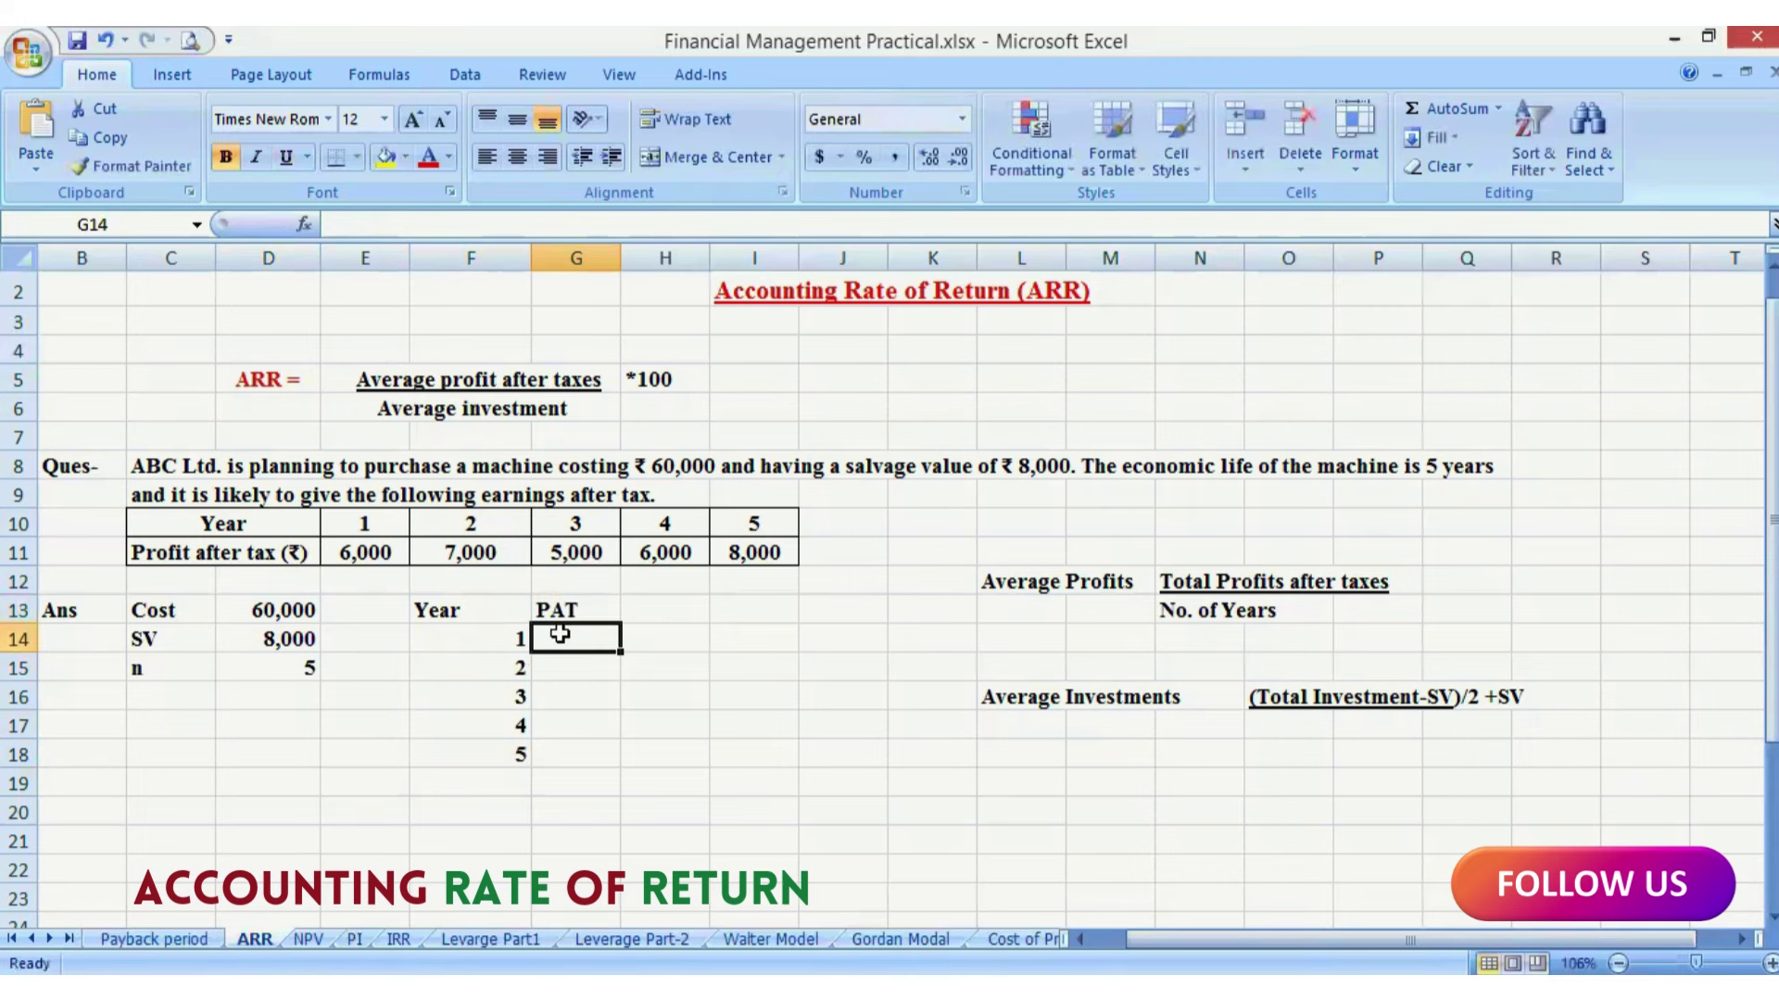
{"action": "type", "text": "6,000"}
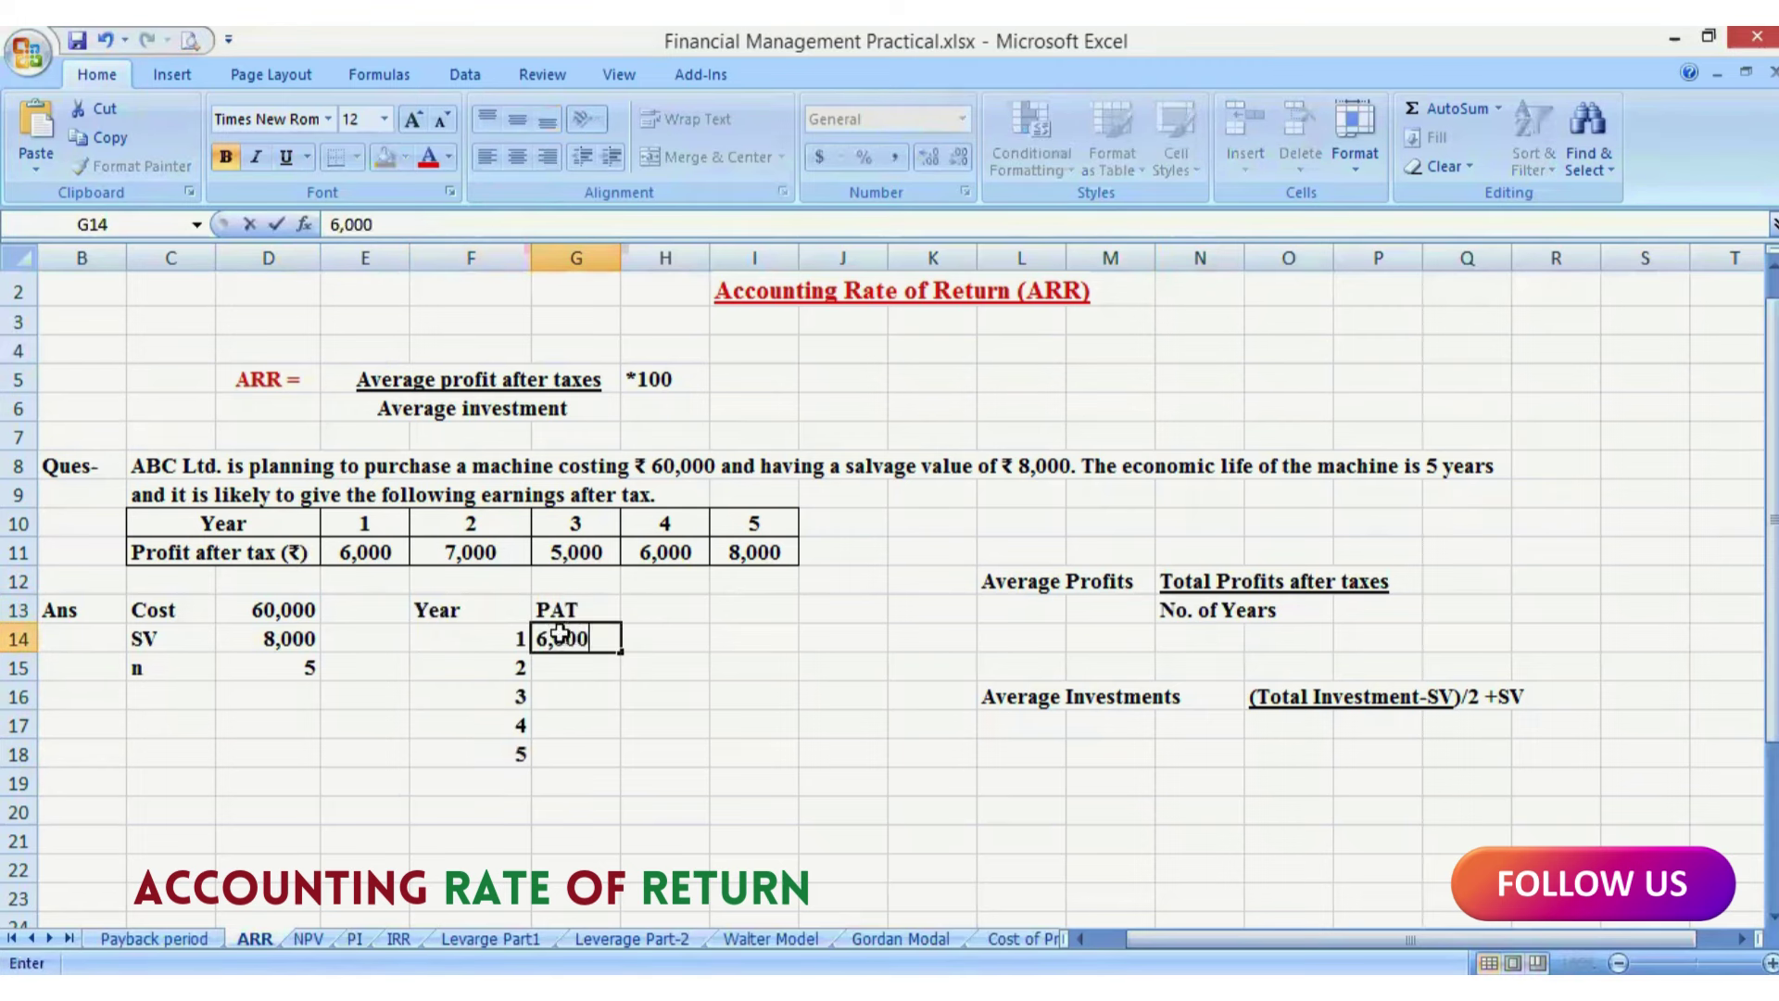
{"action": "key", "text": "Return"}
{"action": "type", "text": "7000"}
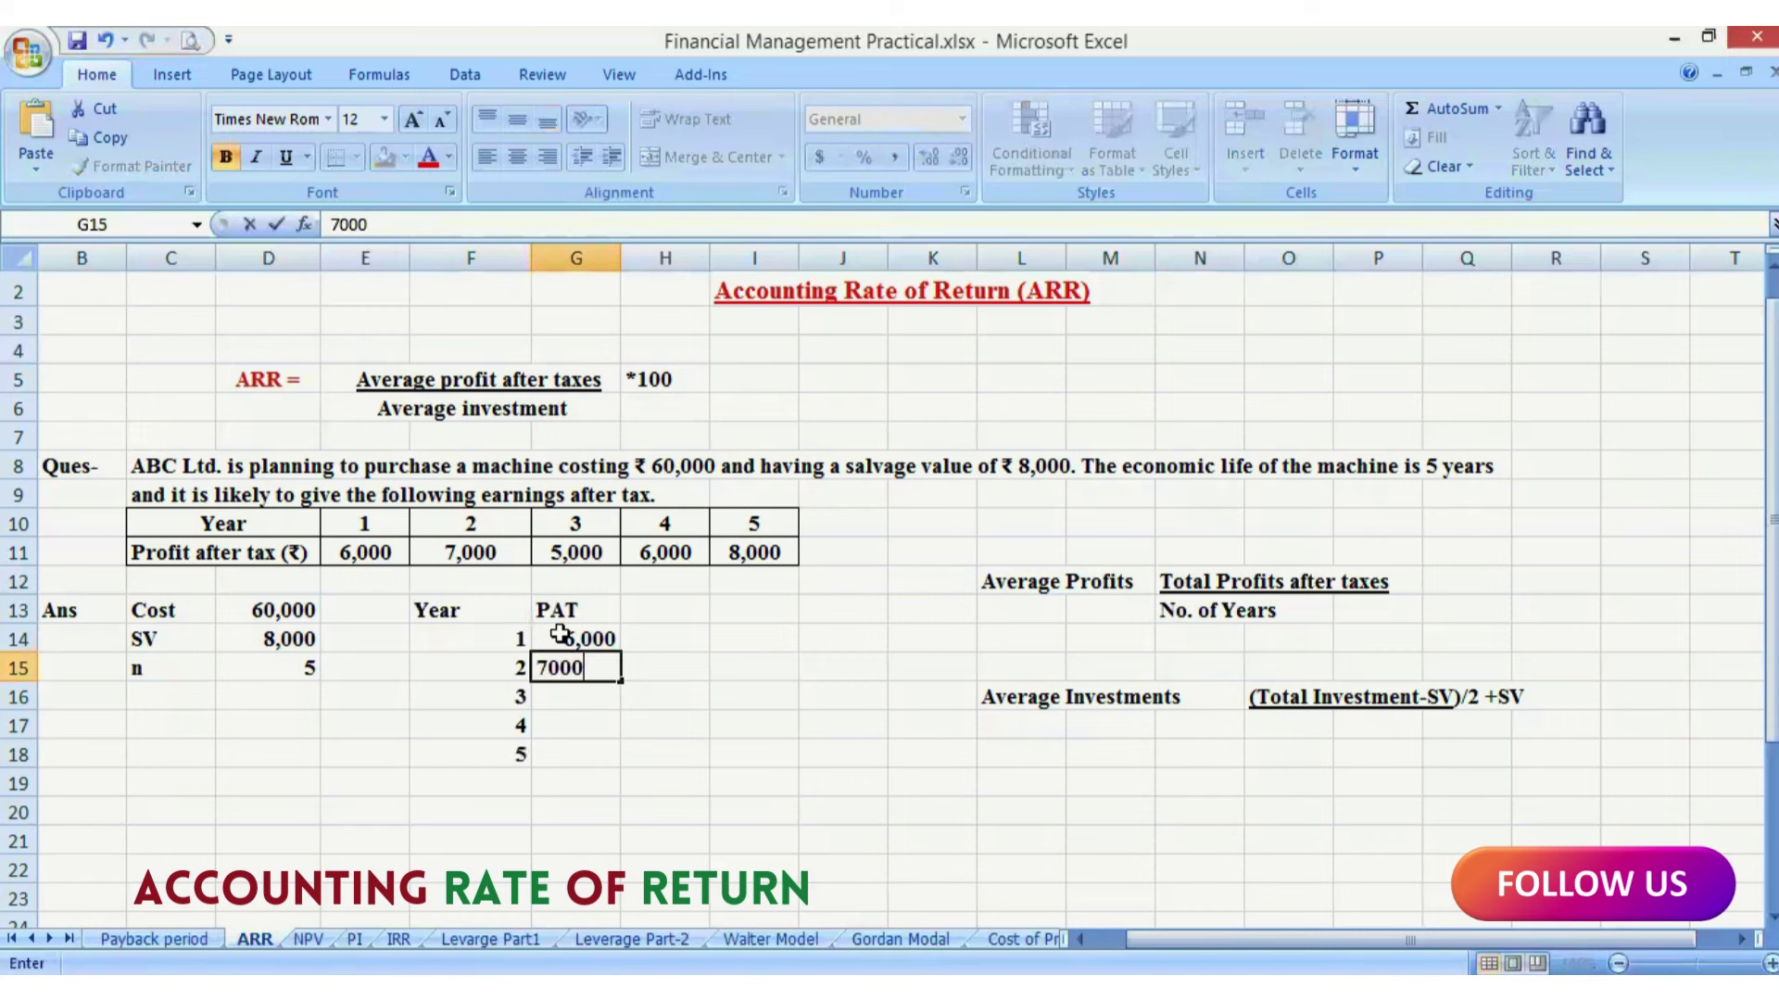
{"action": "key", "text": "Return"}
{"action": "type", "text": "5000"}
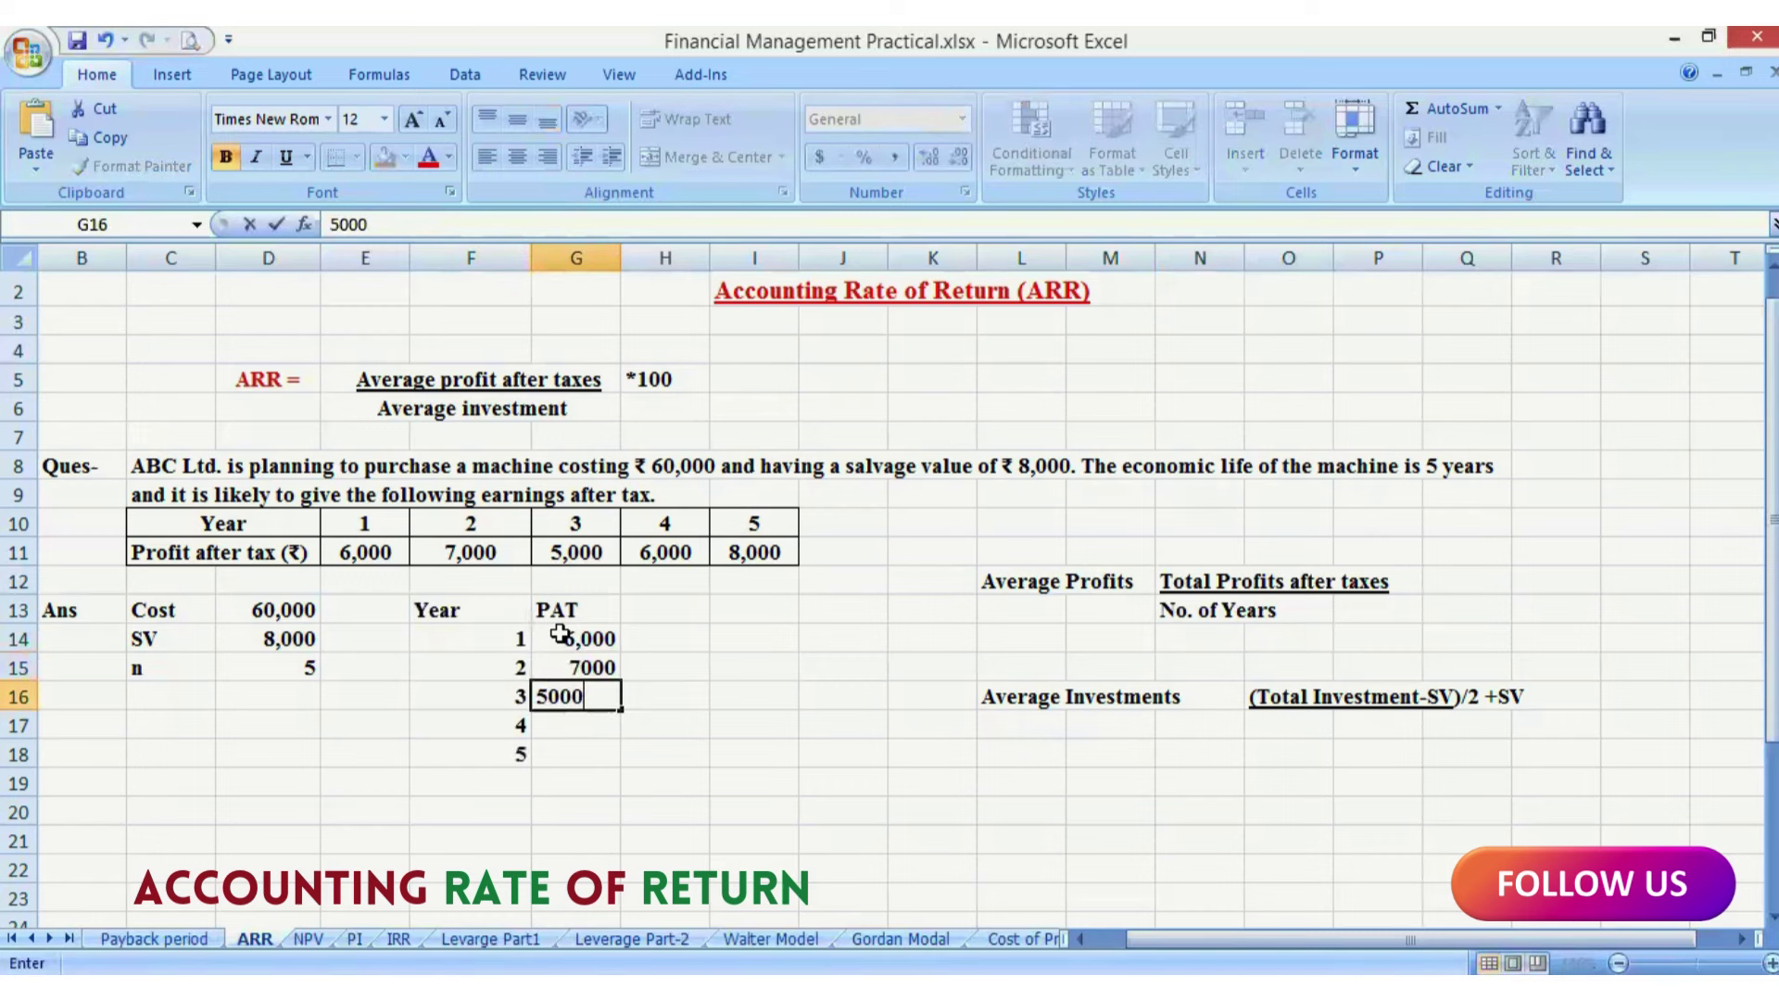
{"action": "key", "text": "Return"}
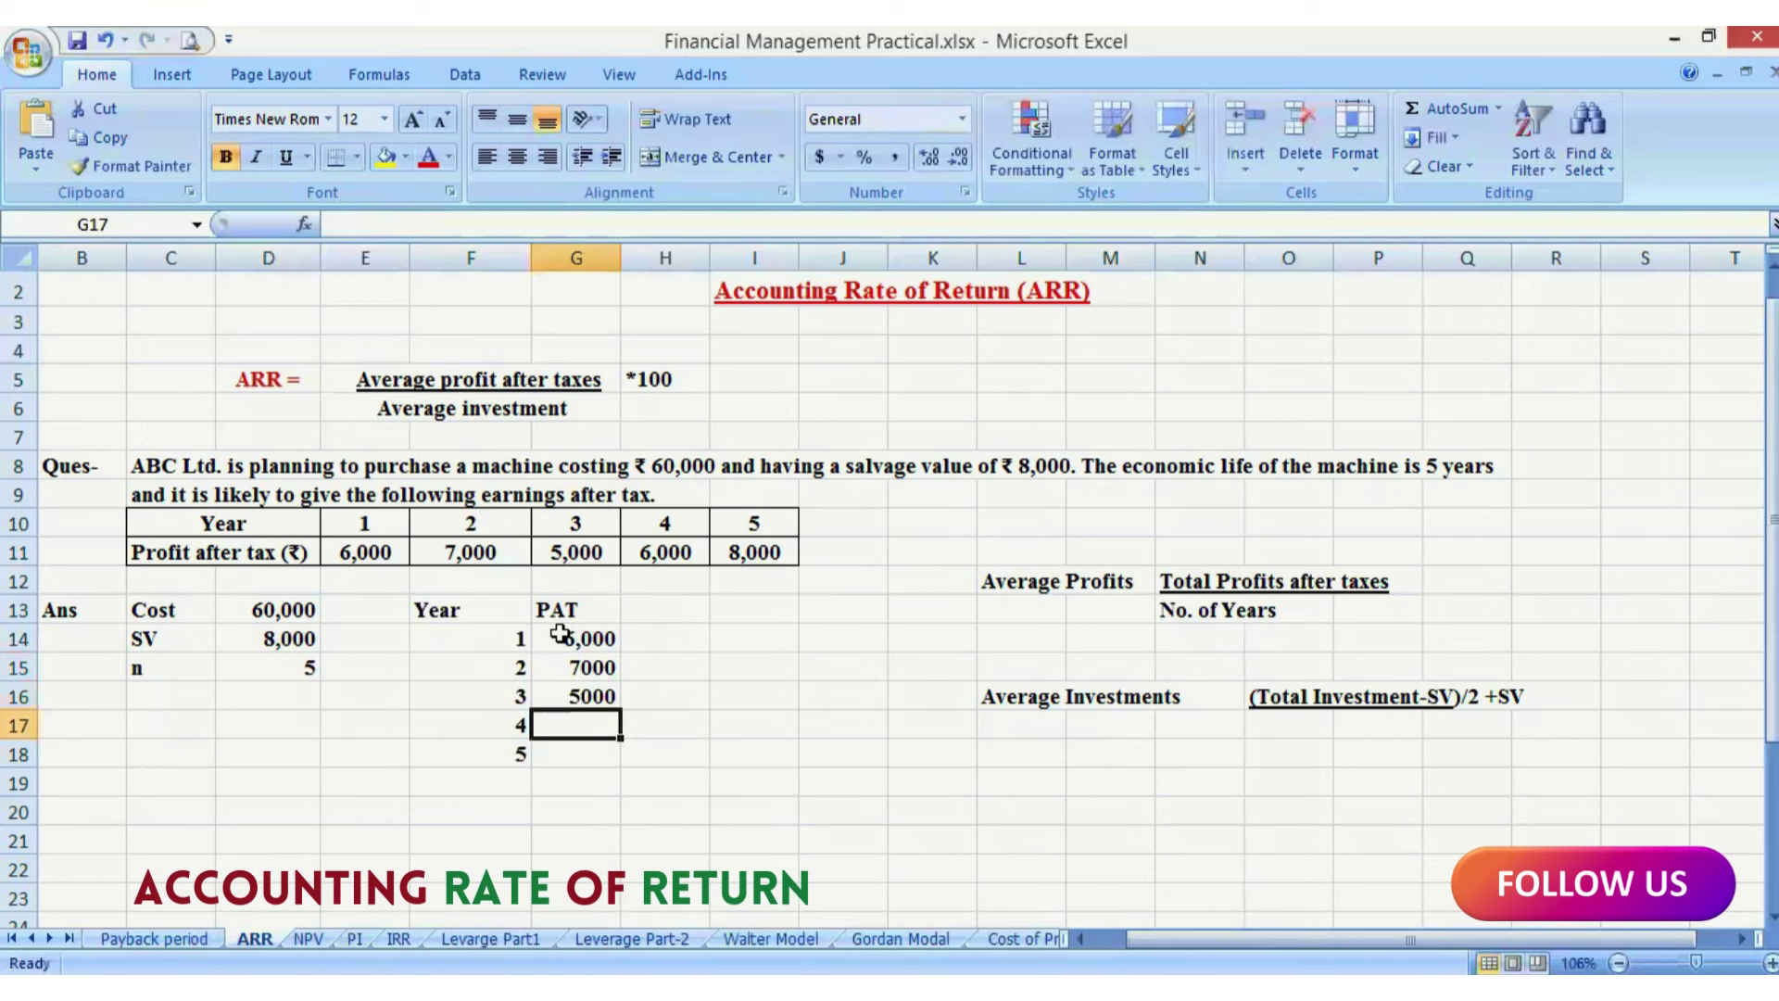
{"action": "type", "text": "6000"}
{"action": "key", "text": "Return"}
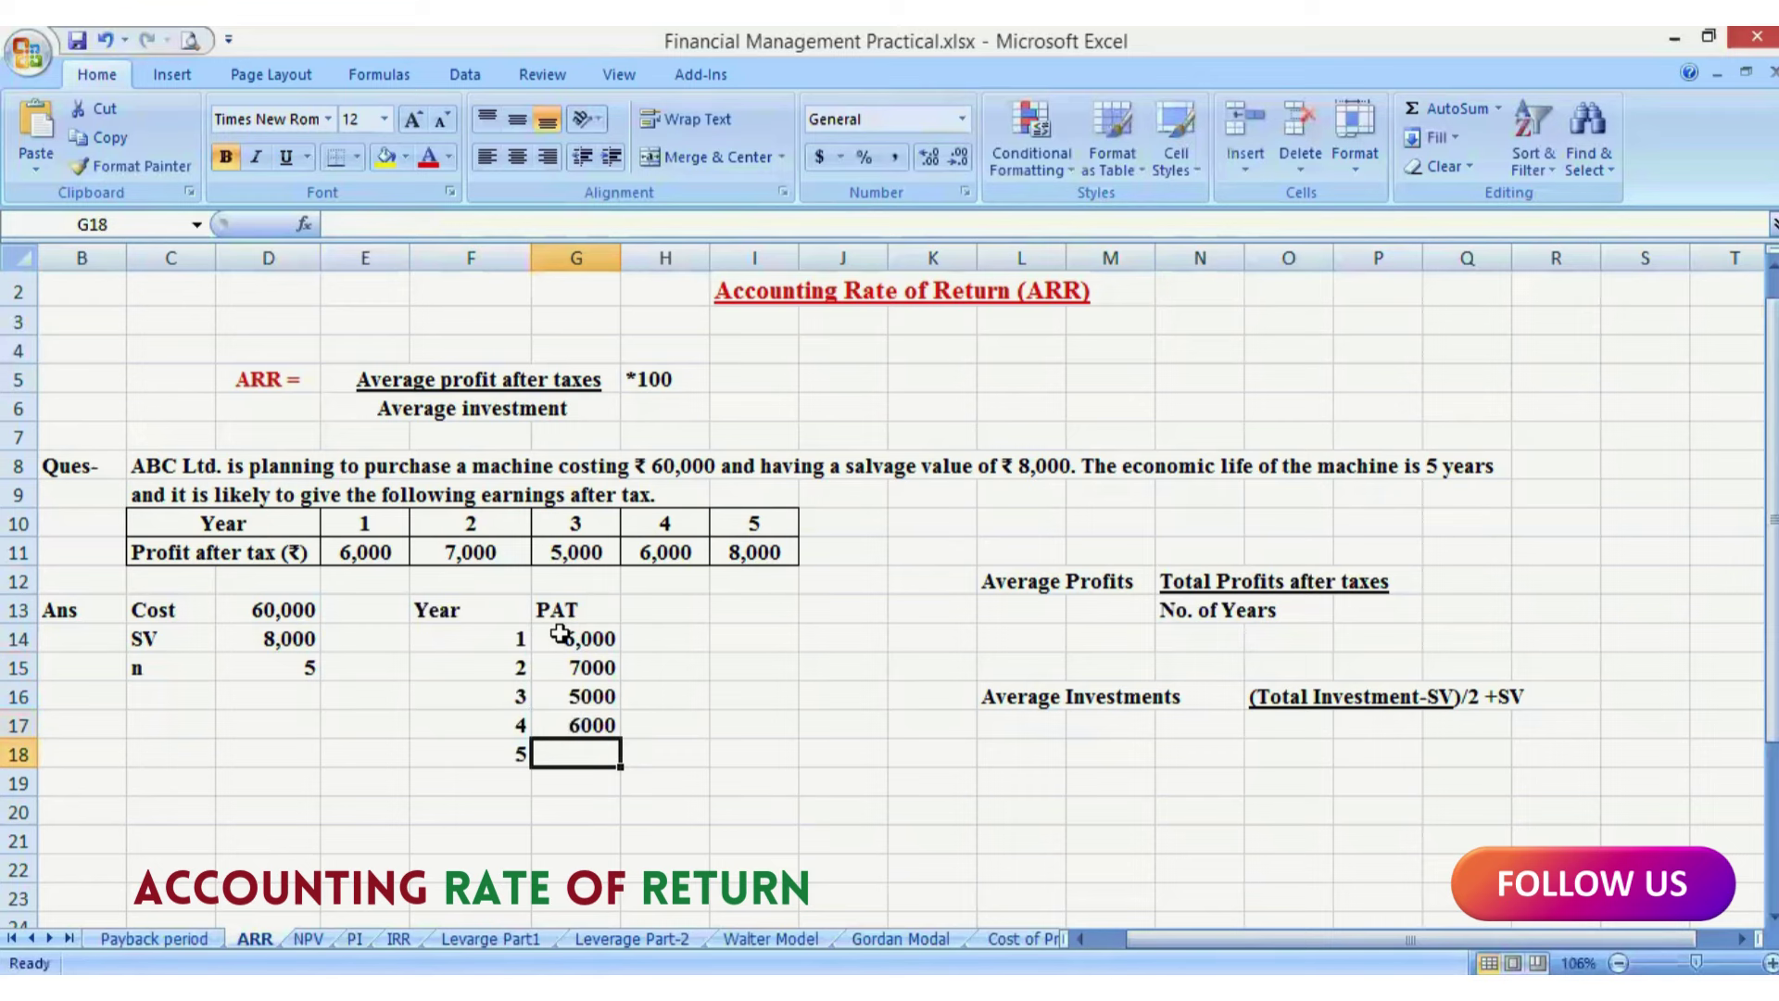
{"action": "type", "text": "8000"}
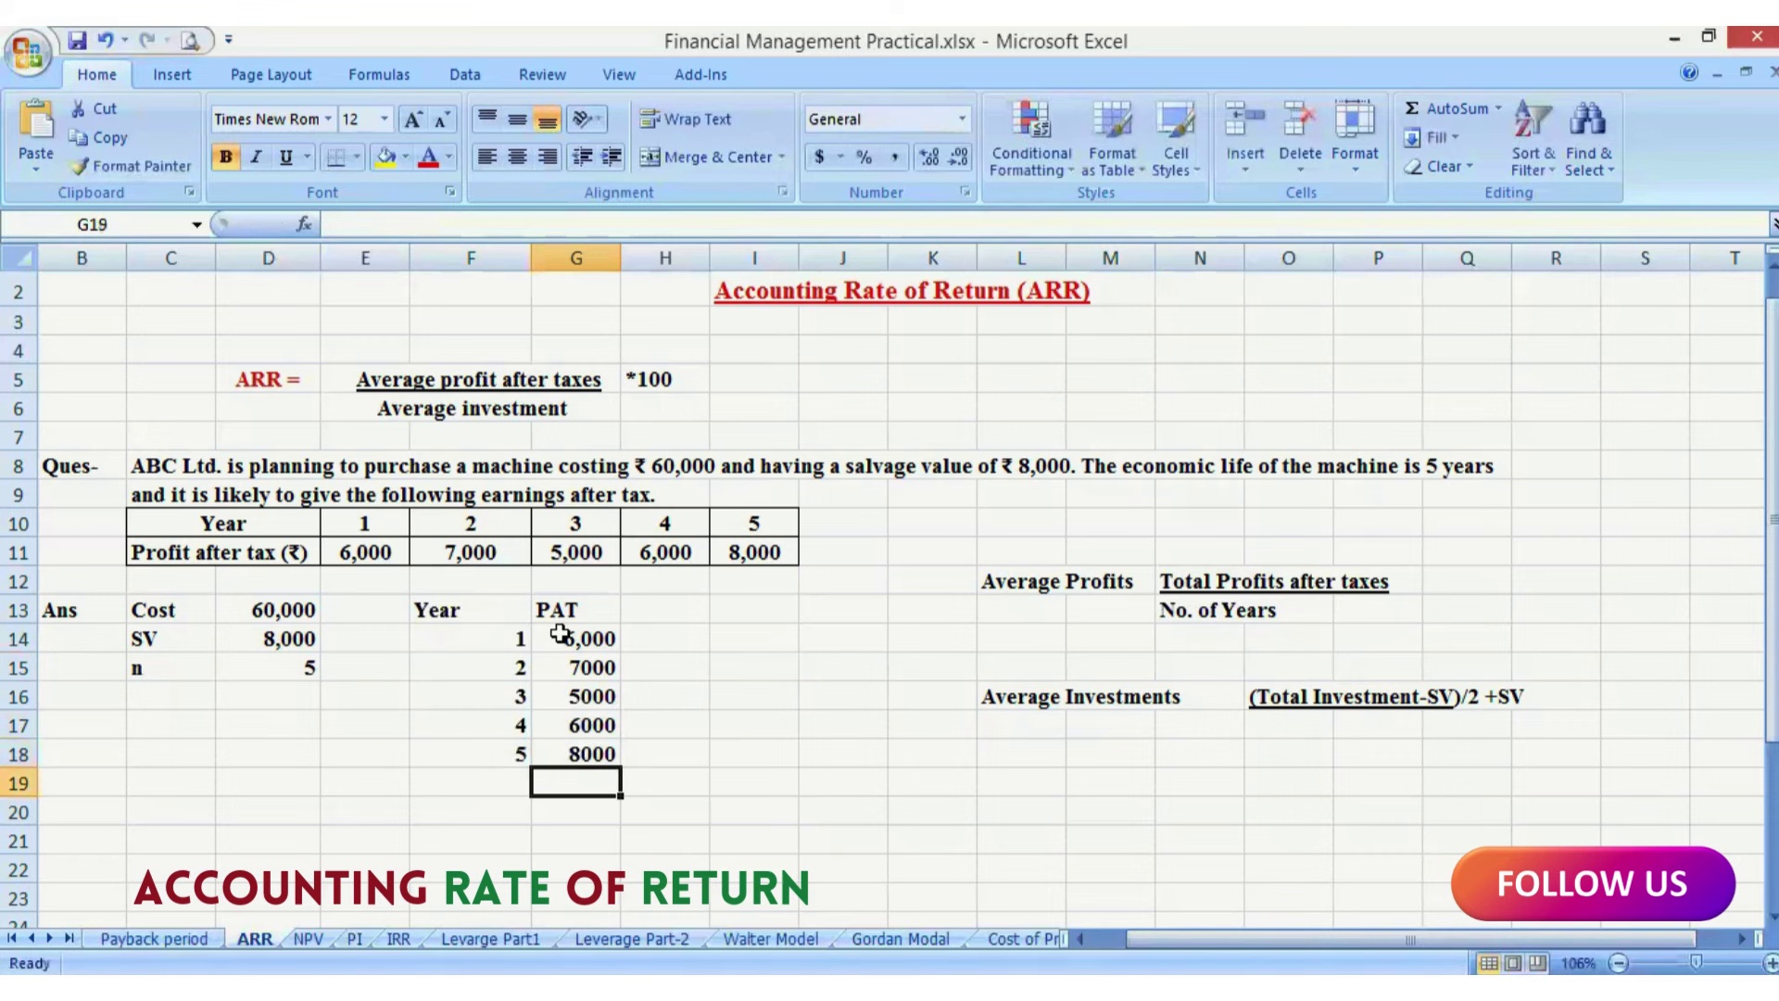
{"action": "key", "text": "Return"}
Step: Total the five PAT values in G19 with a SUM formula over G14:G18
{"action": "type", "text": "="}
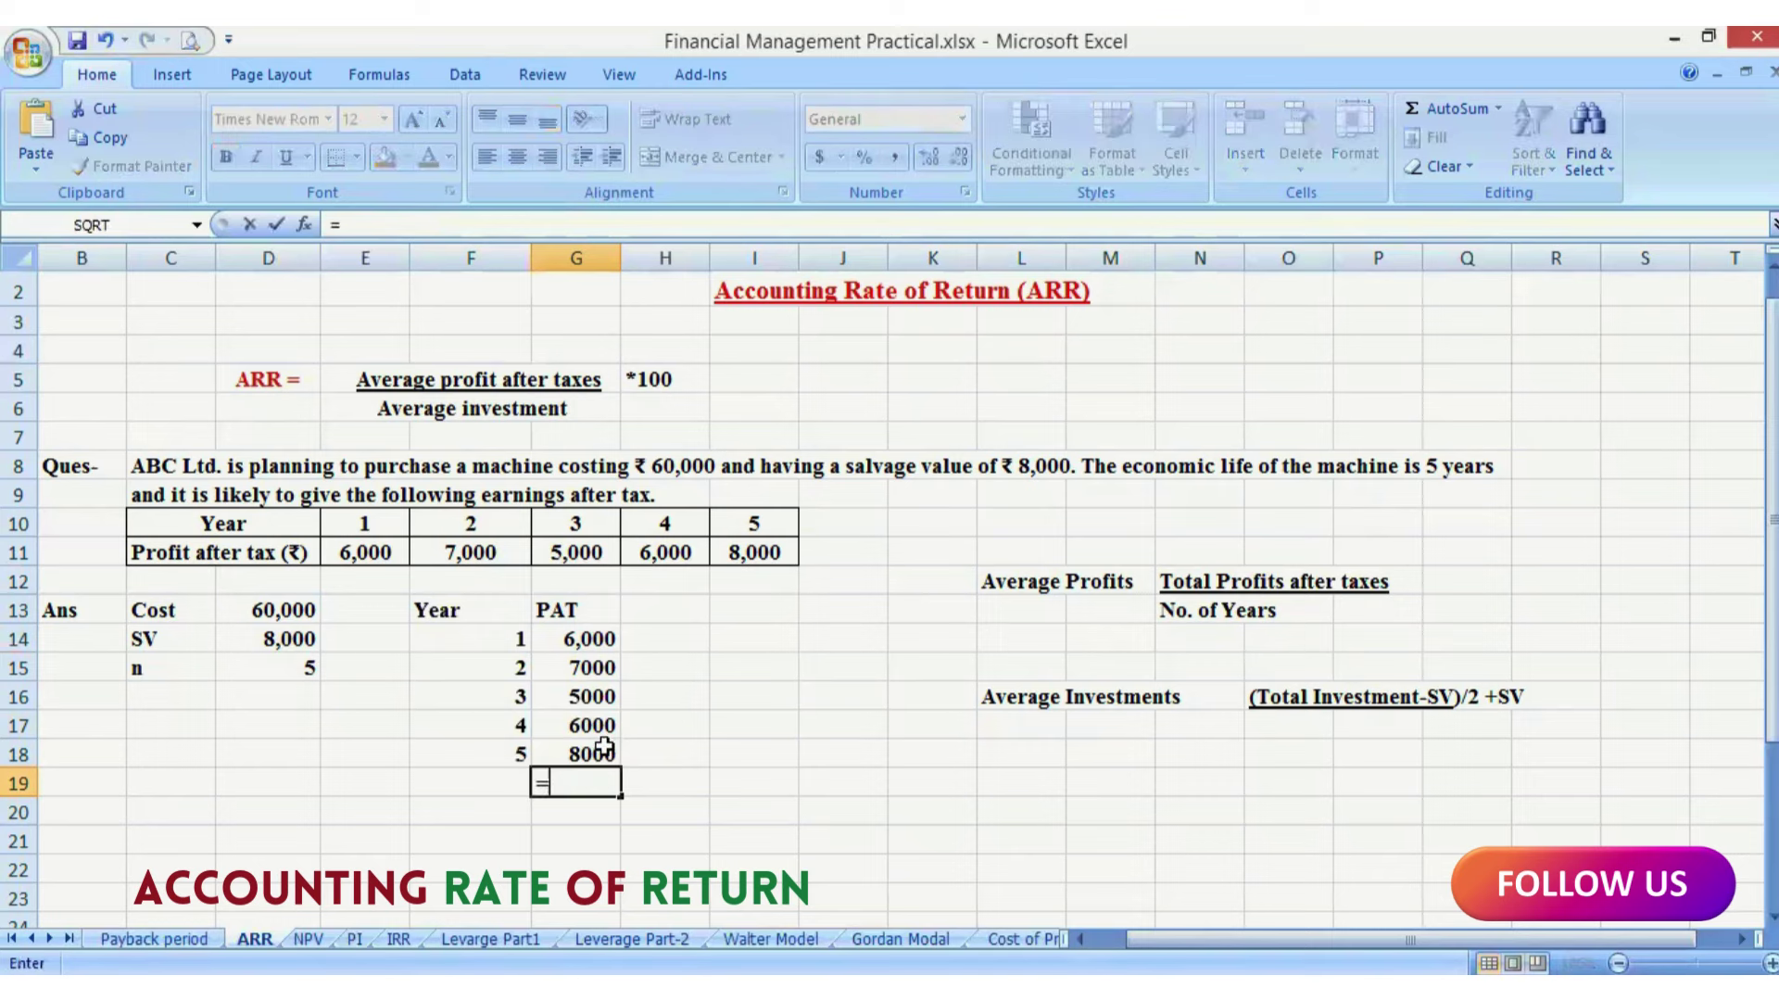
{"action": "type", "text": "sum"}
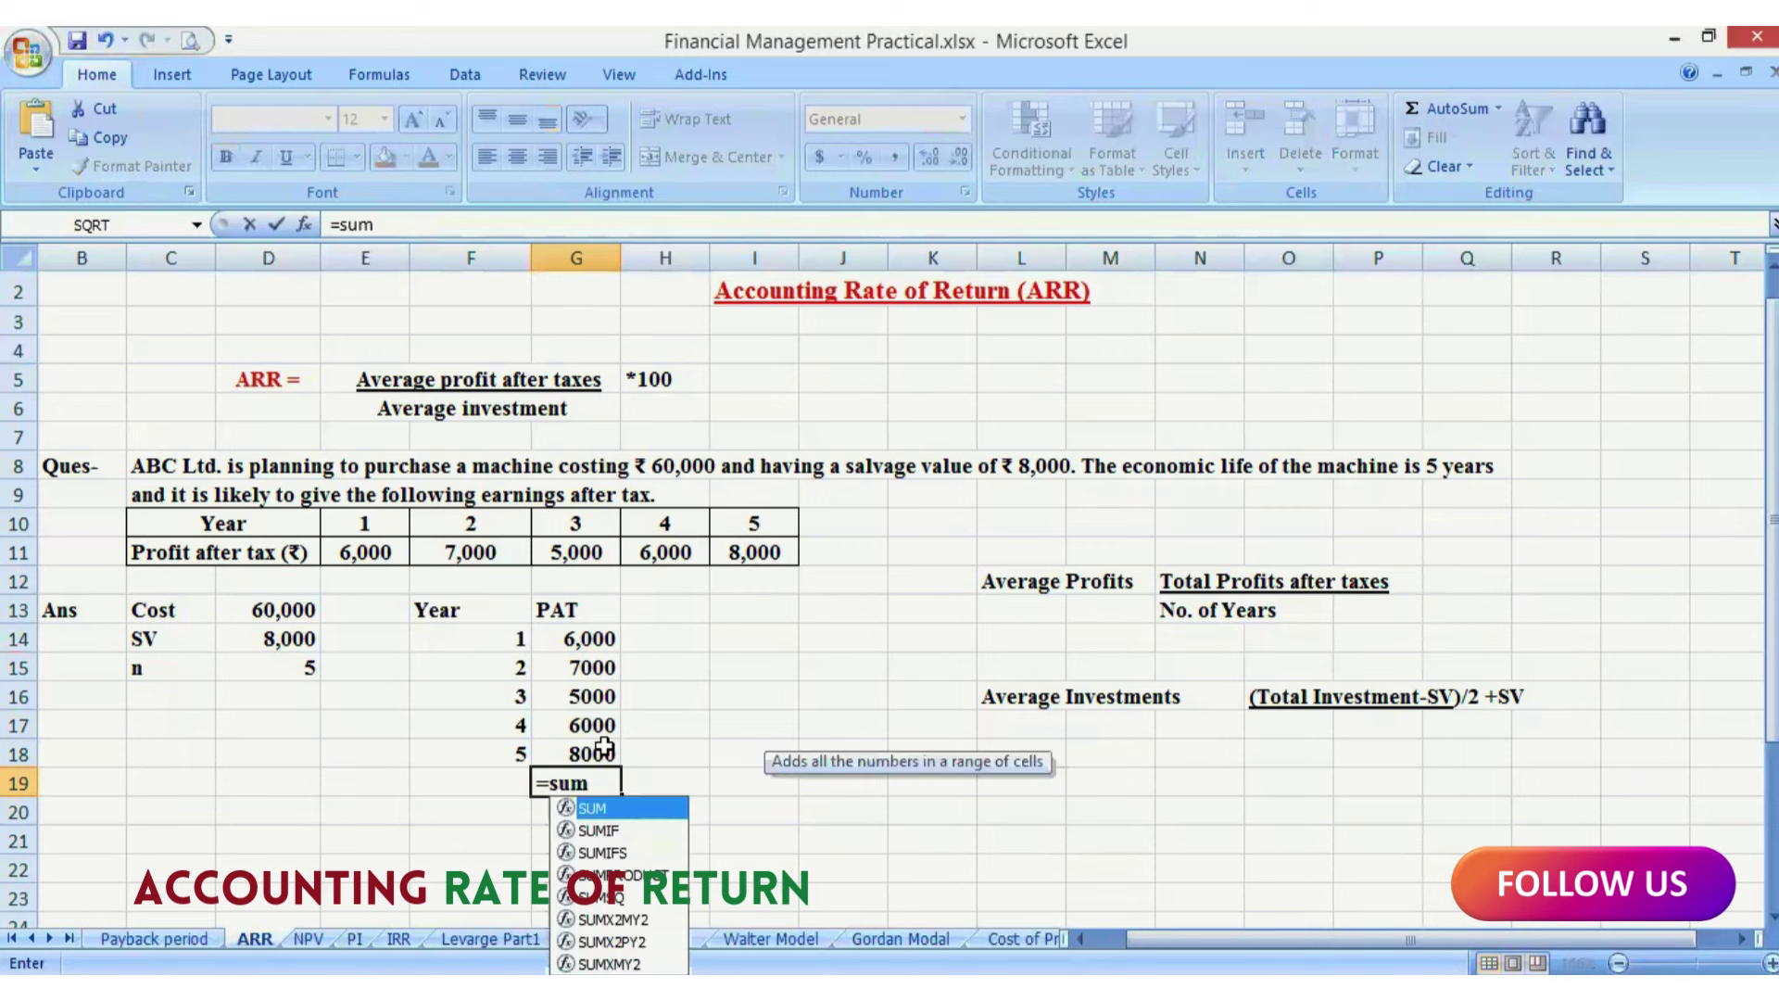
{"action": "type", "text": "("}
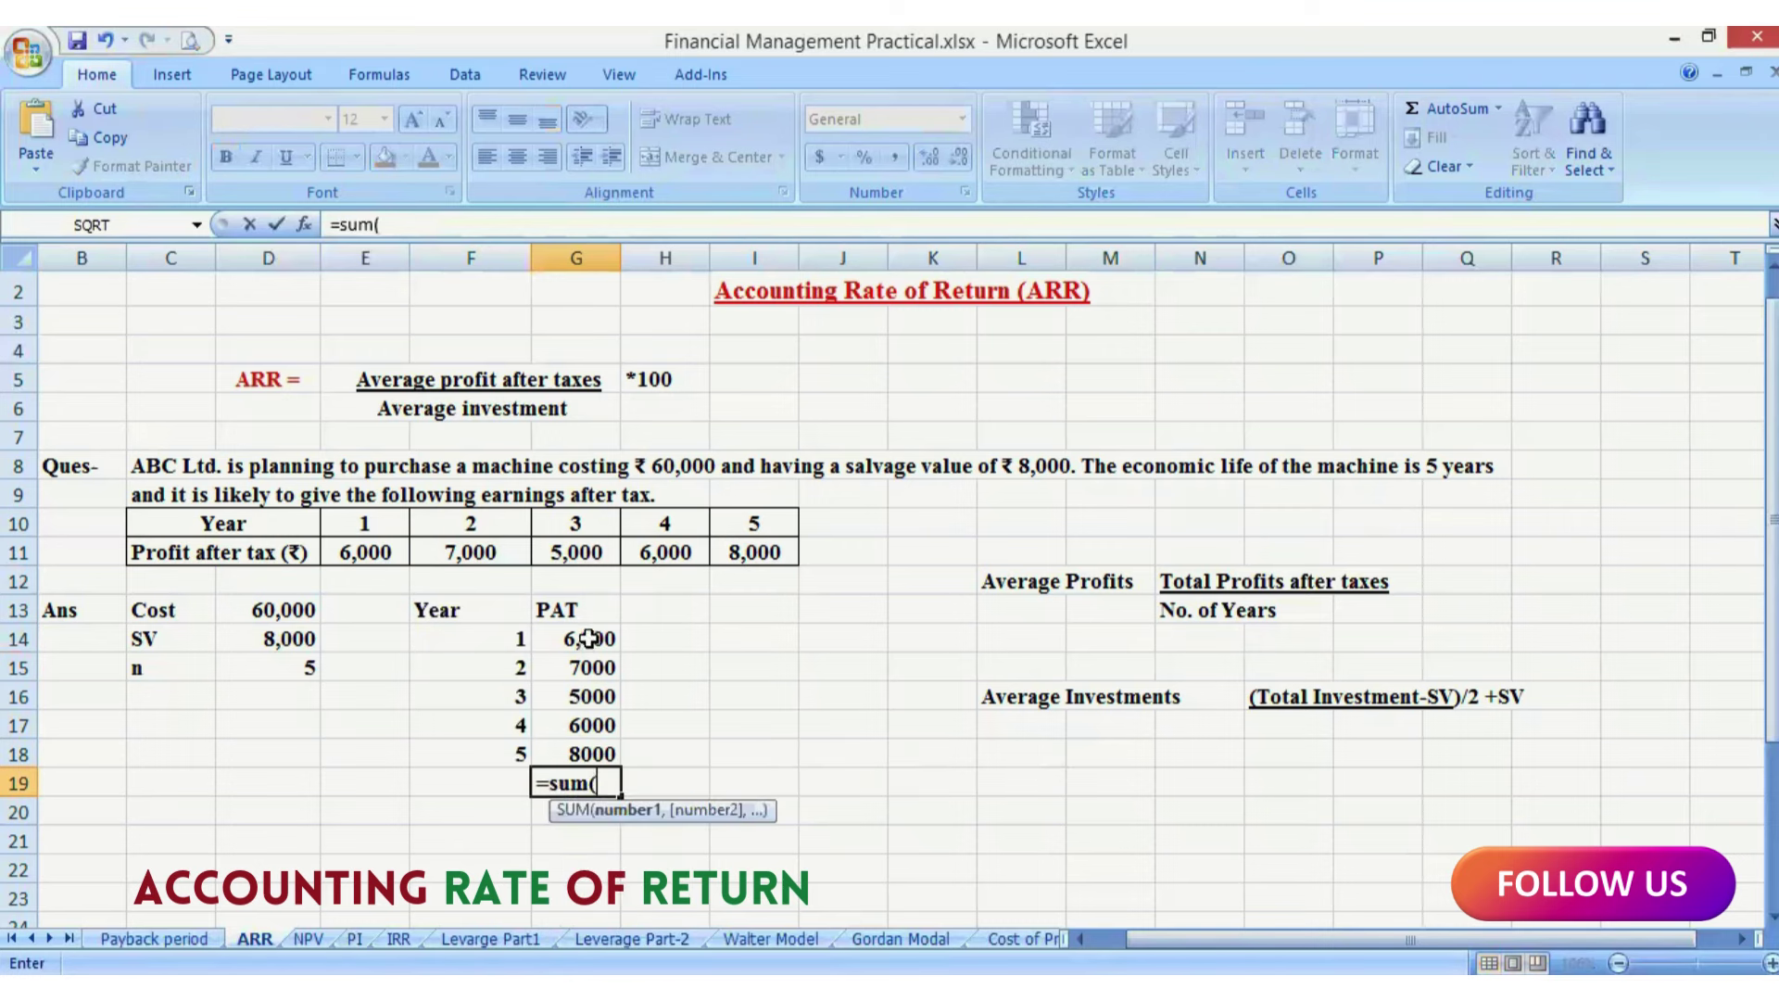
{"action": "left_click", "coordinate": [589, 640]}
{"action": "left_click_drag", "start_coordinate": [590, 640], "coordinate": [591, 675]}
{"action": "left_click_drag", "start_coordinate": [585, 772], "coordinate": [588, 755]}
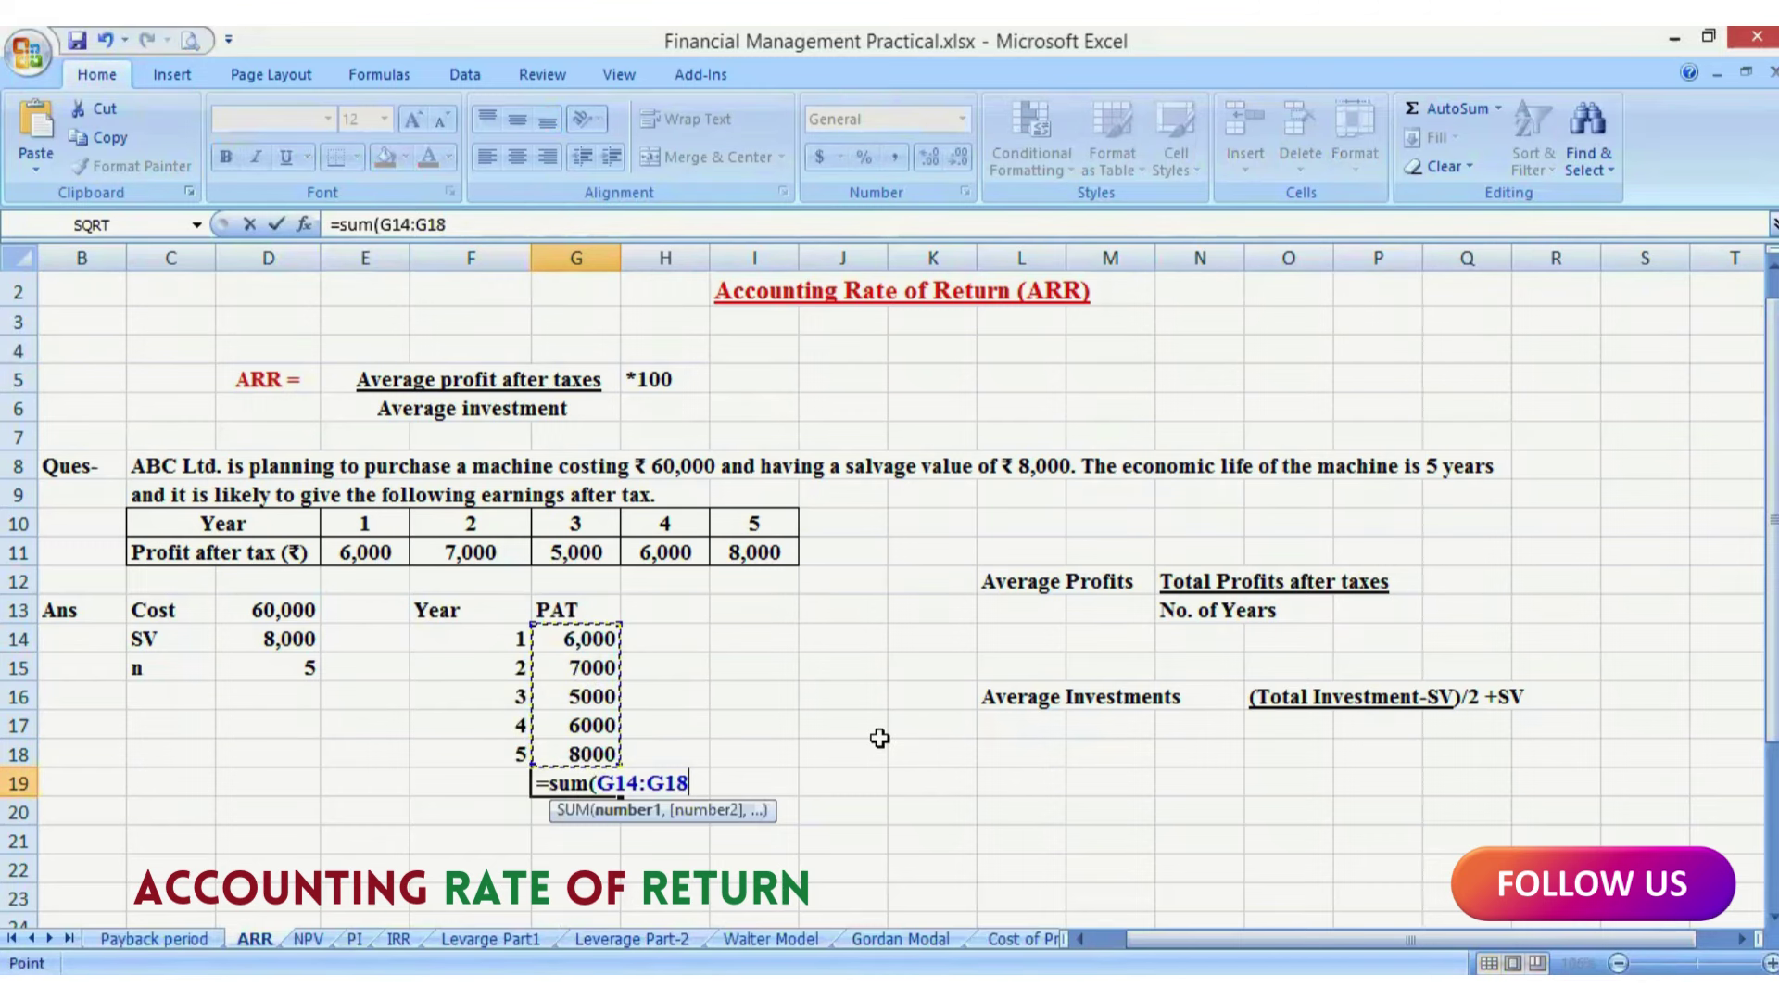
{"action": "key", "text": "Return"}
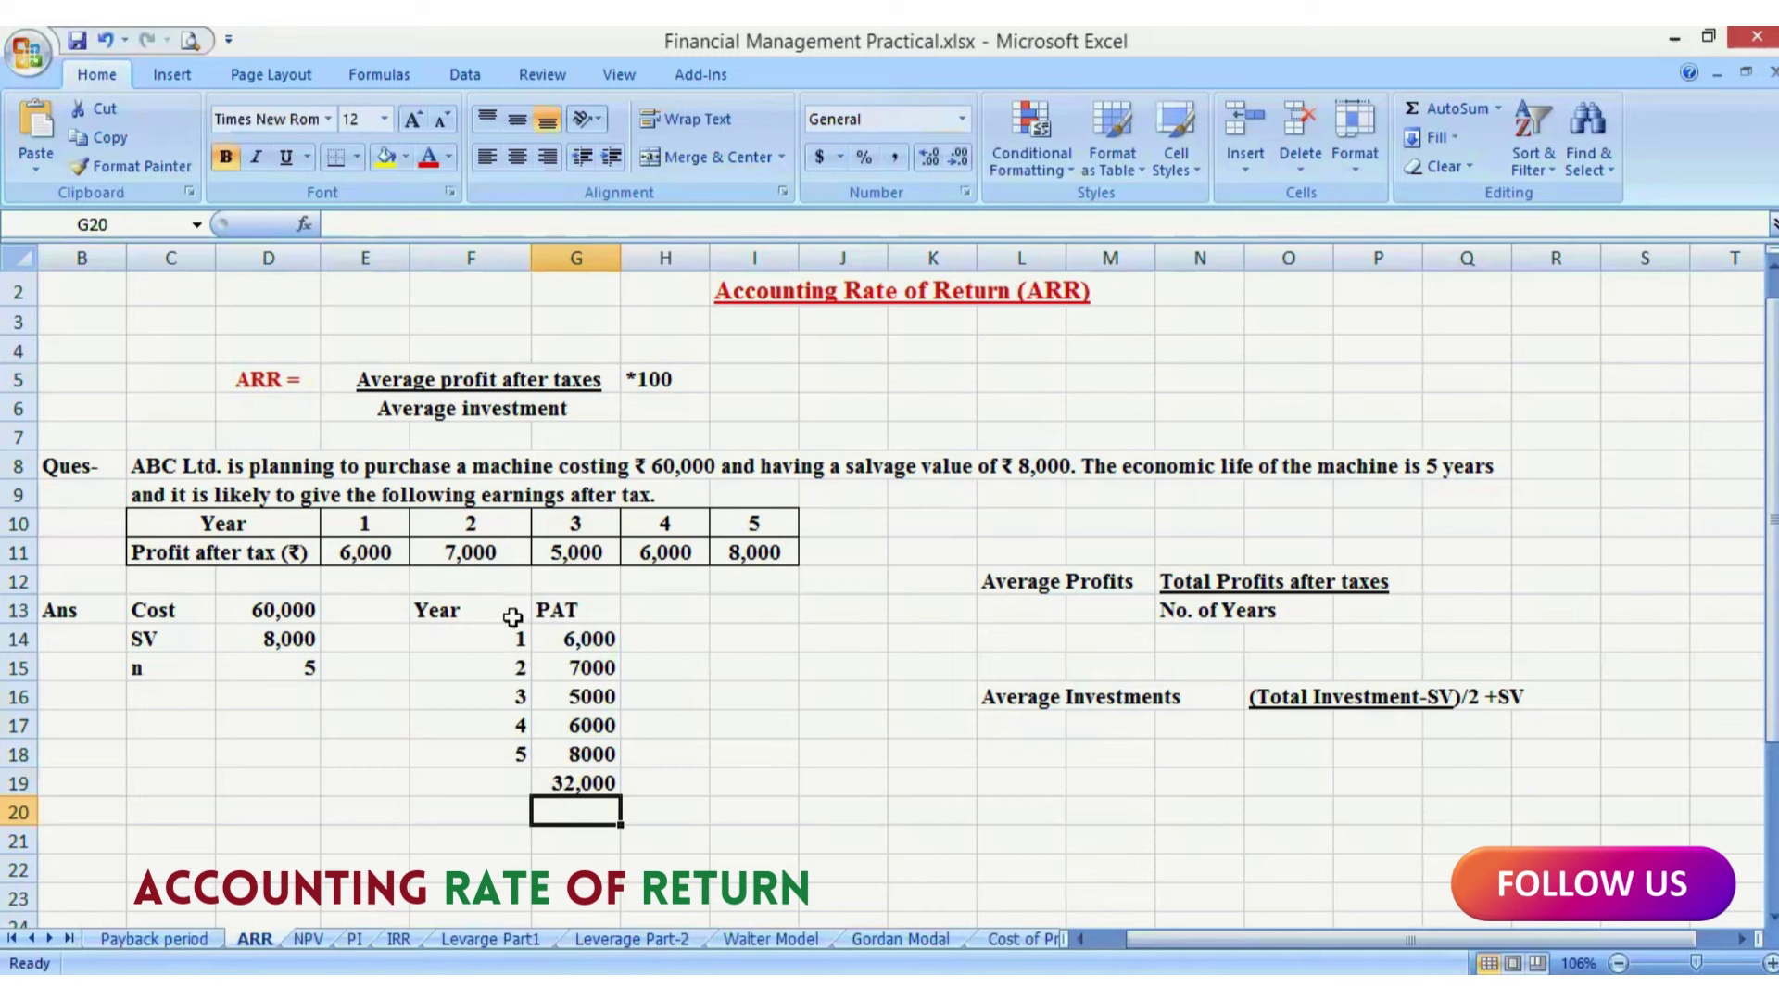
Step: Apply all borders to the Year and PAT table in F13:G19 and label its last row "Total" in F19
{"action": "left_click_drag", "start_coordinate": [492, 610], "coordinate": [559, 778]}
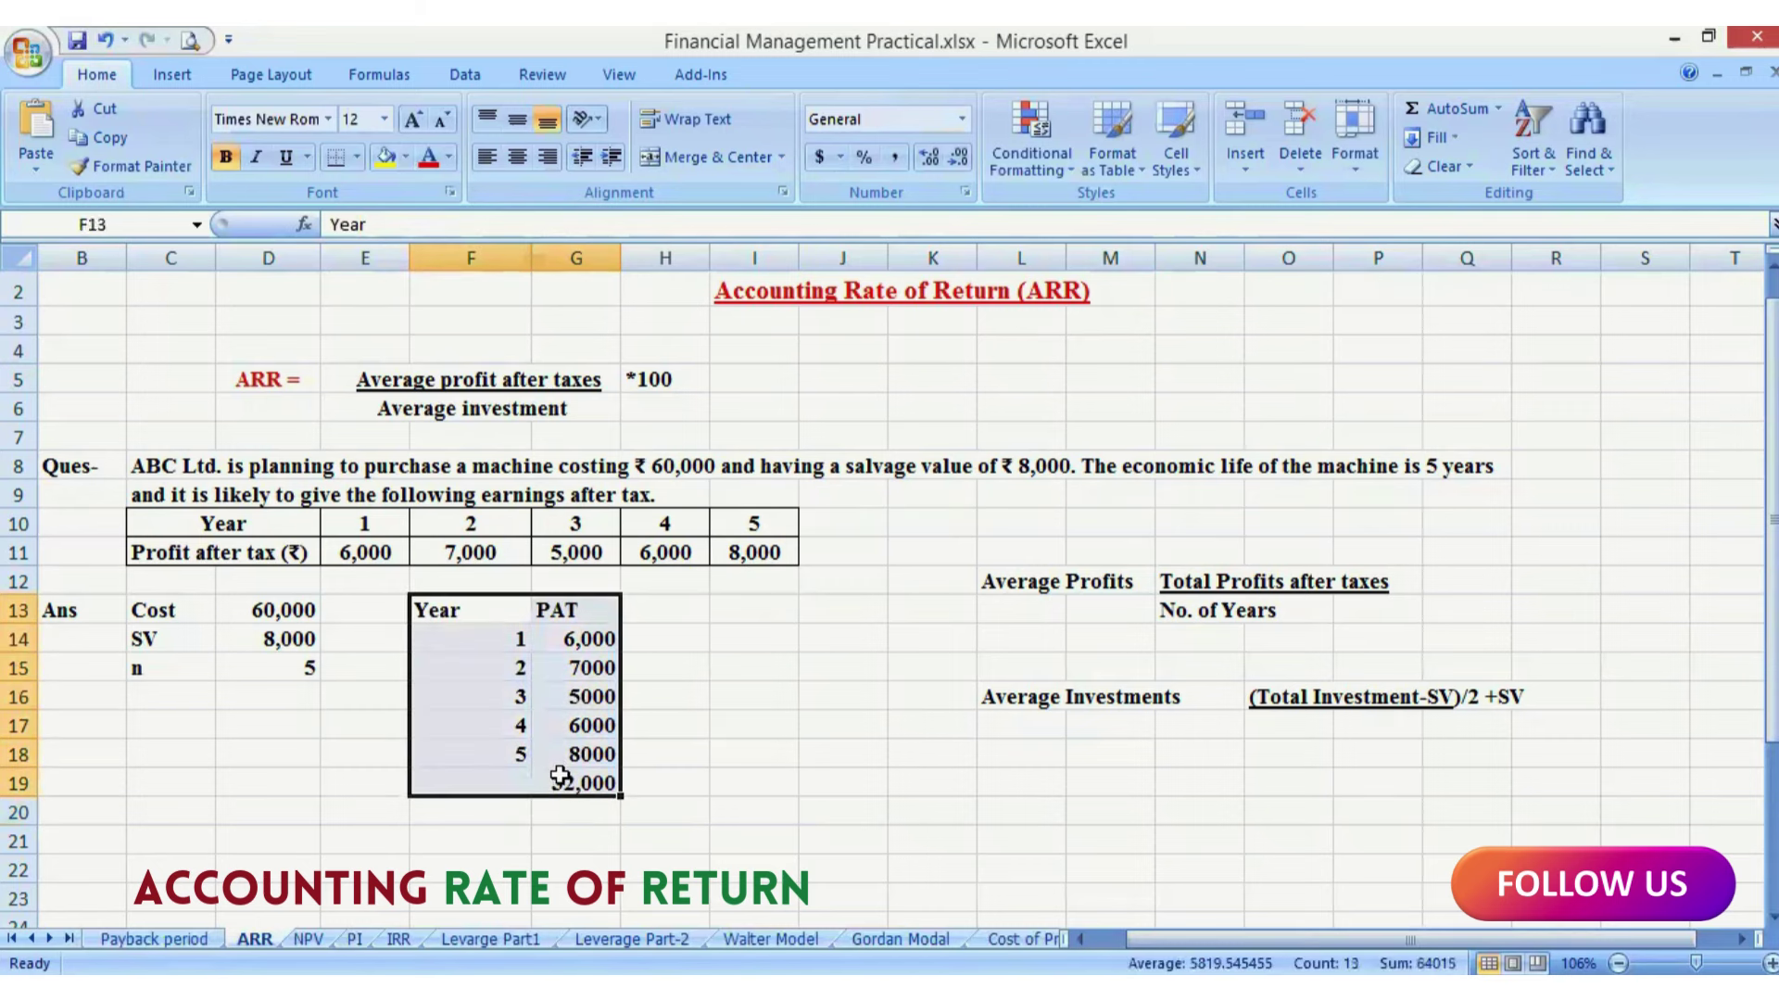
{"action": "left_click", "coordinate": [357, 156]}
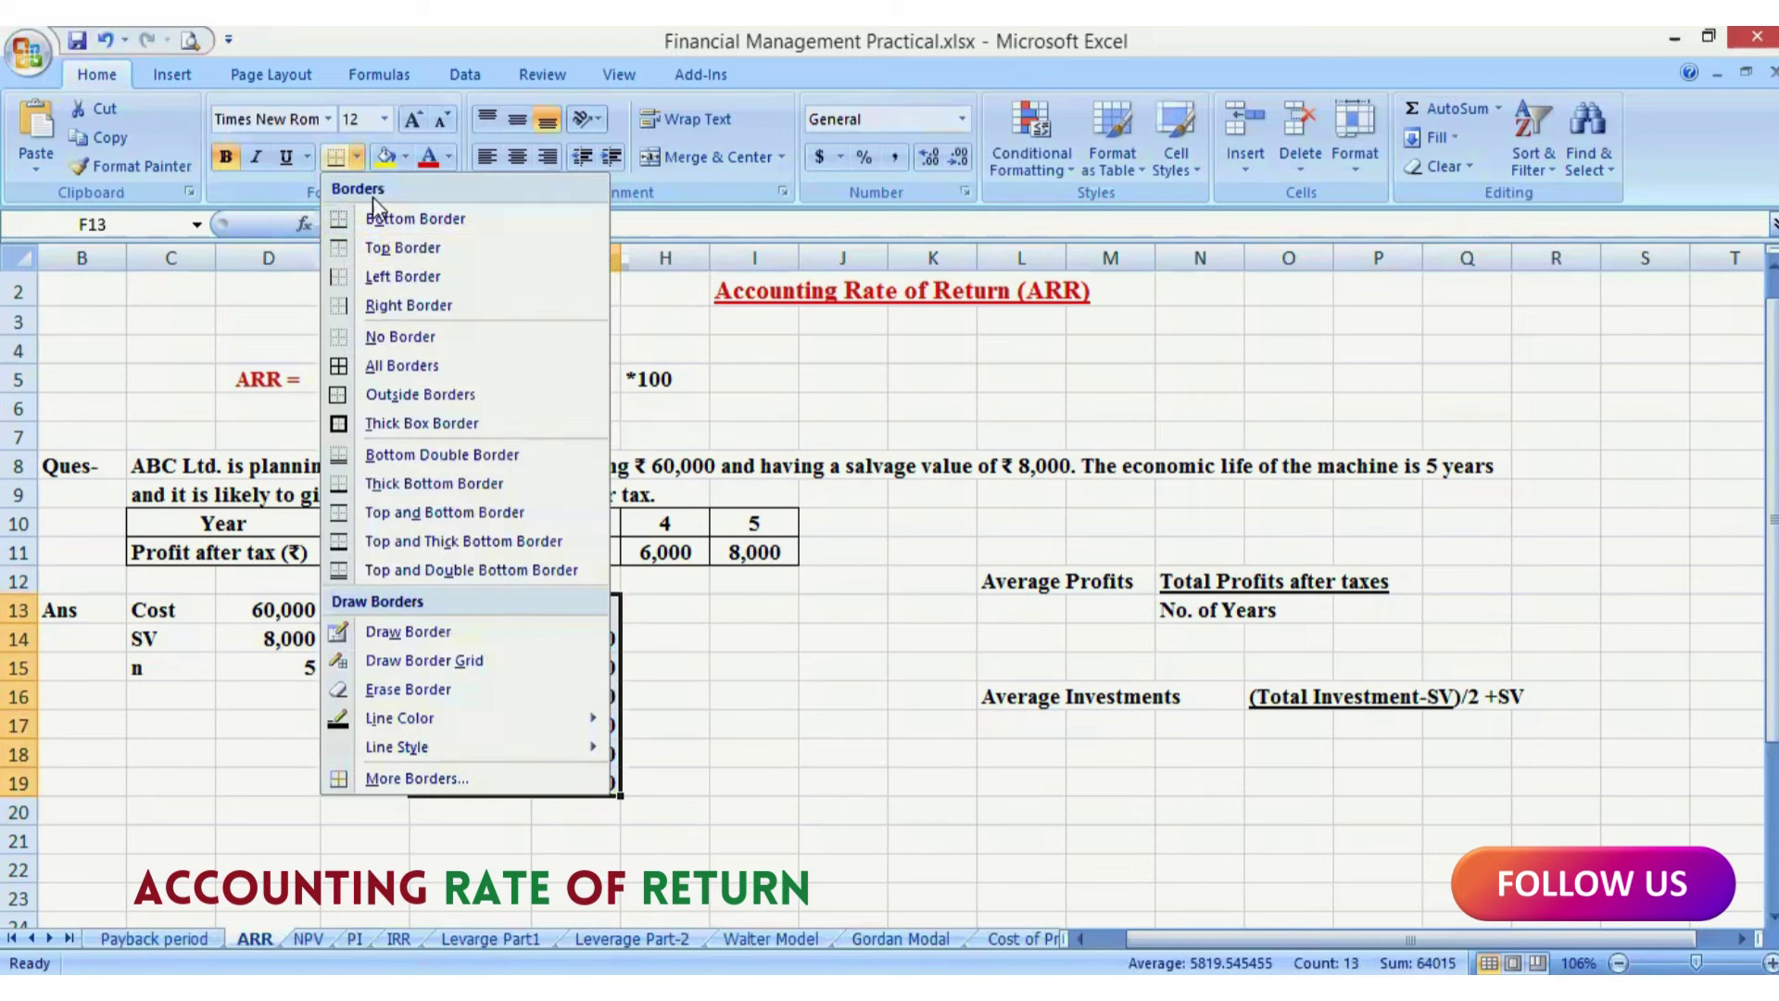
{"action": "left_click", "coordinate": [404, 365]}
{"action": "left_click", "coordinate": [478, 774]}
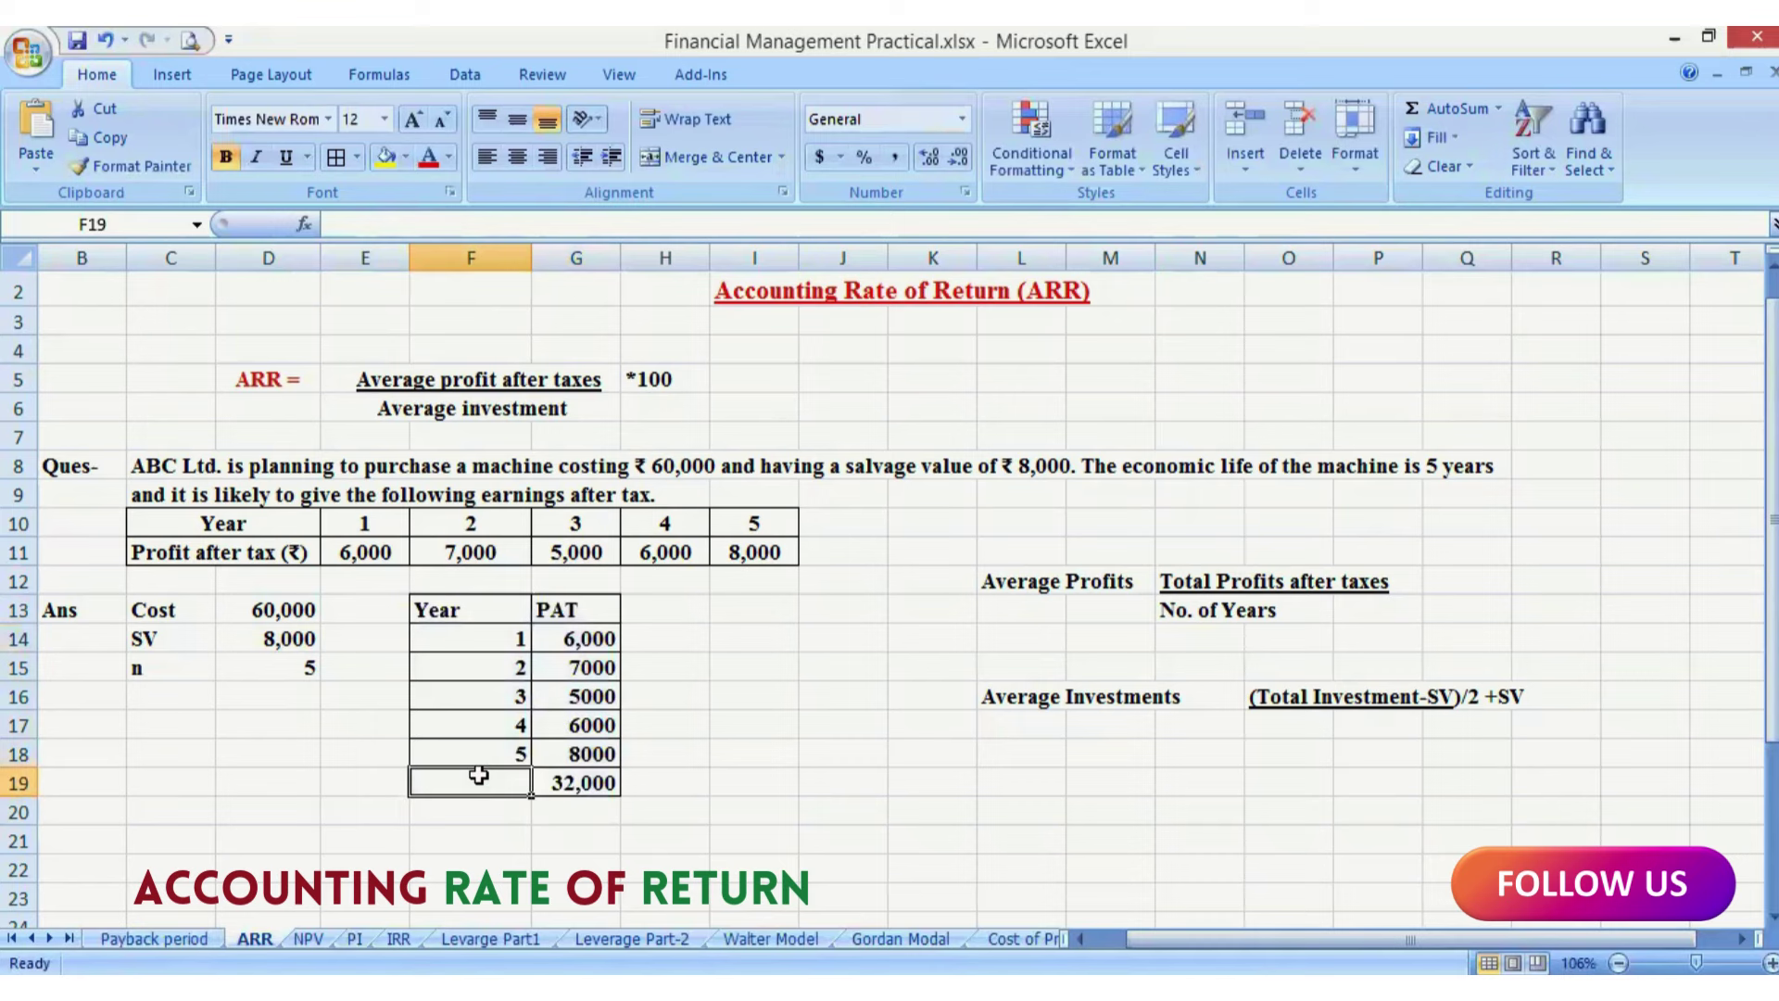
{"action": "type", "text": "Total"}
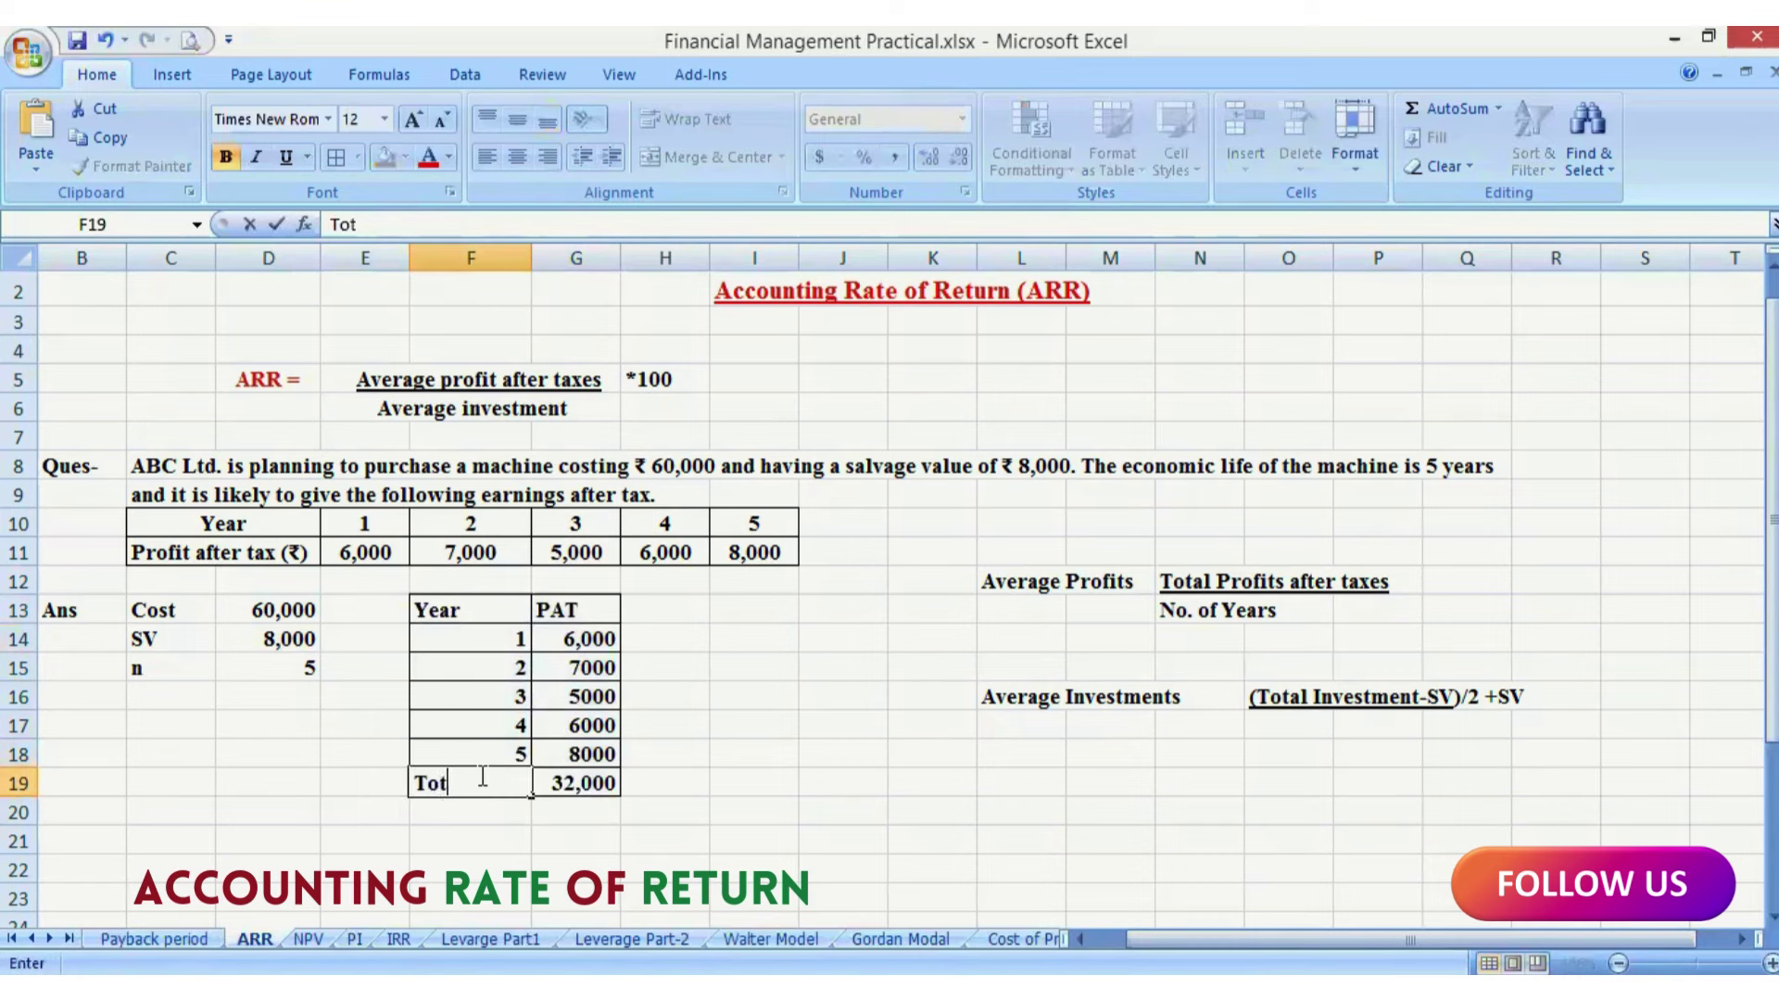
{"action": "left_click", "coordinate": [551, 784]}
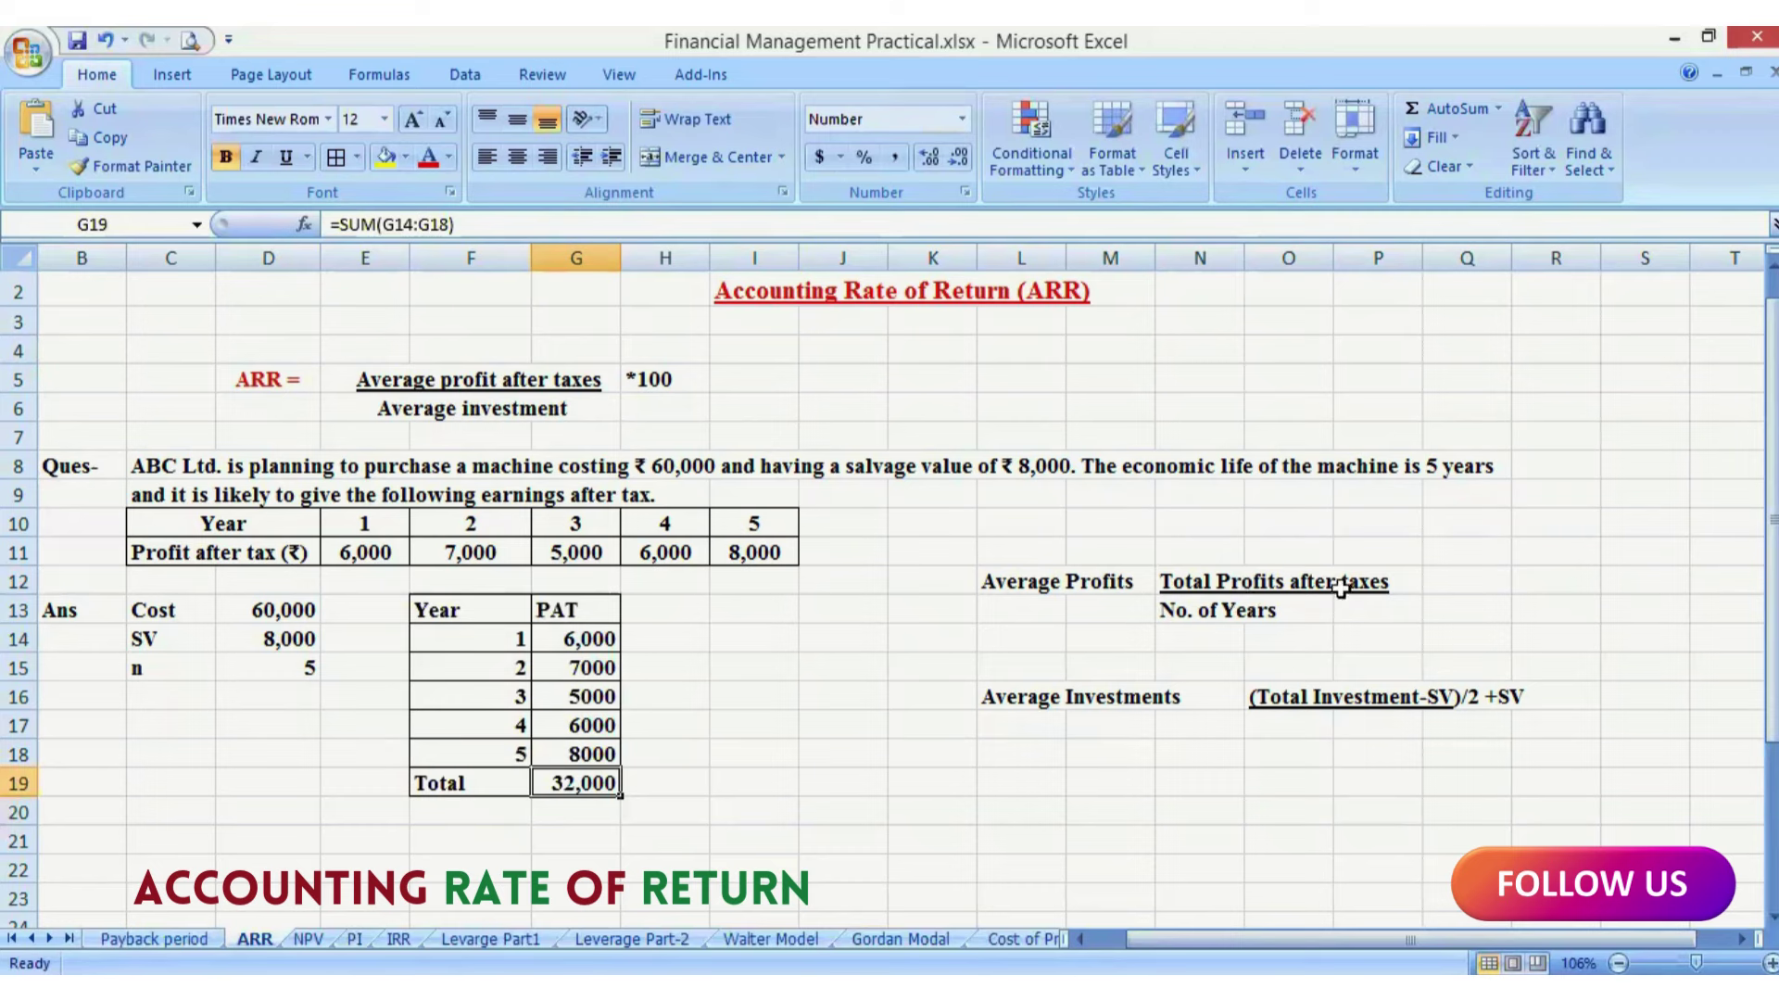
Step: Calculate the average profits in Q12 by dividing the PAT total in G19 by the number of years in D15
{"action": "left_click", "coordinate": [1446, 589]}
{"action": "type", "text": "="}
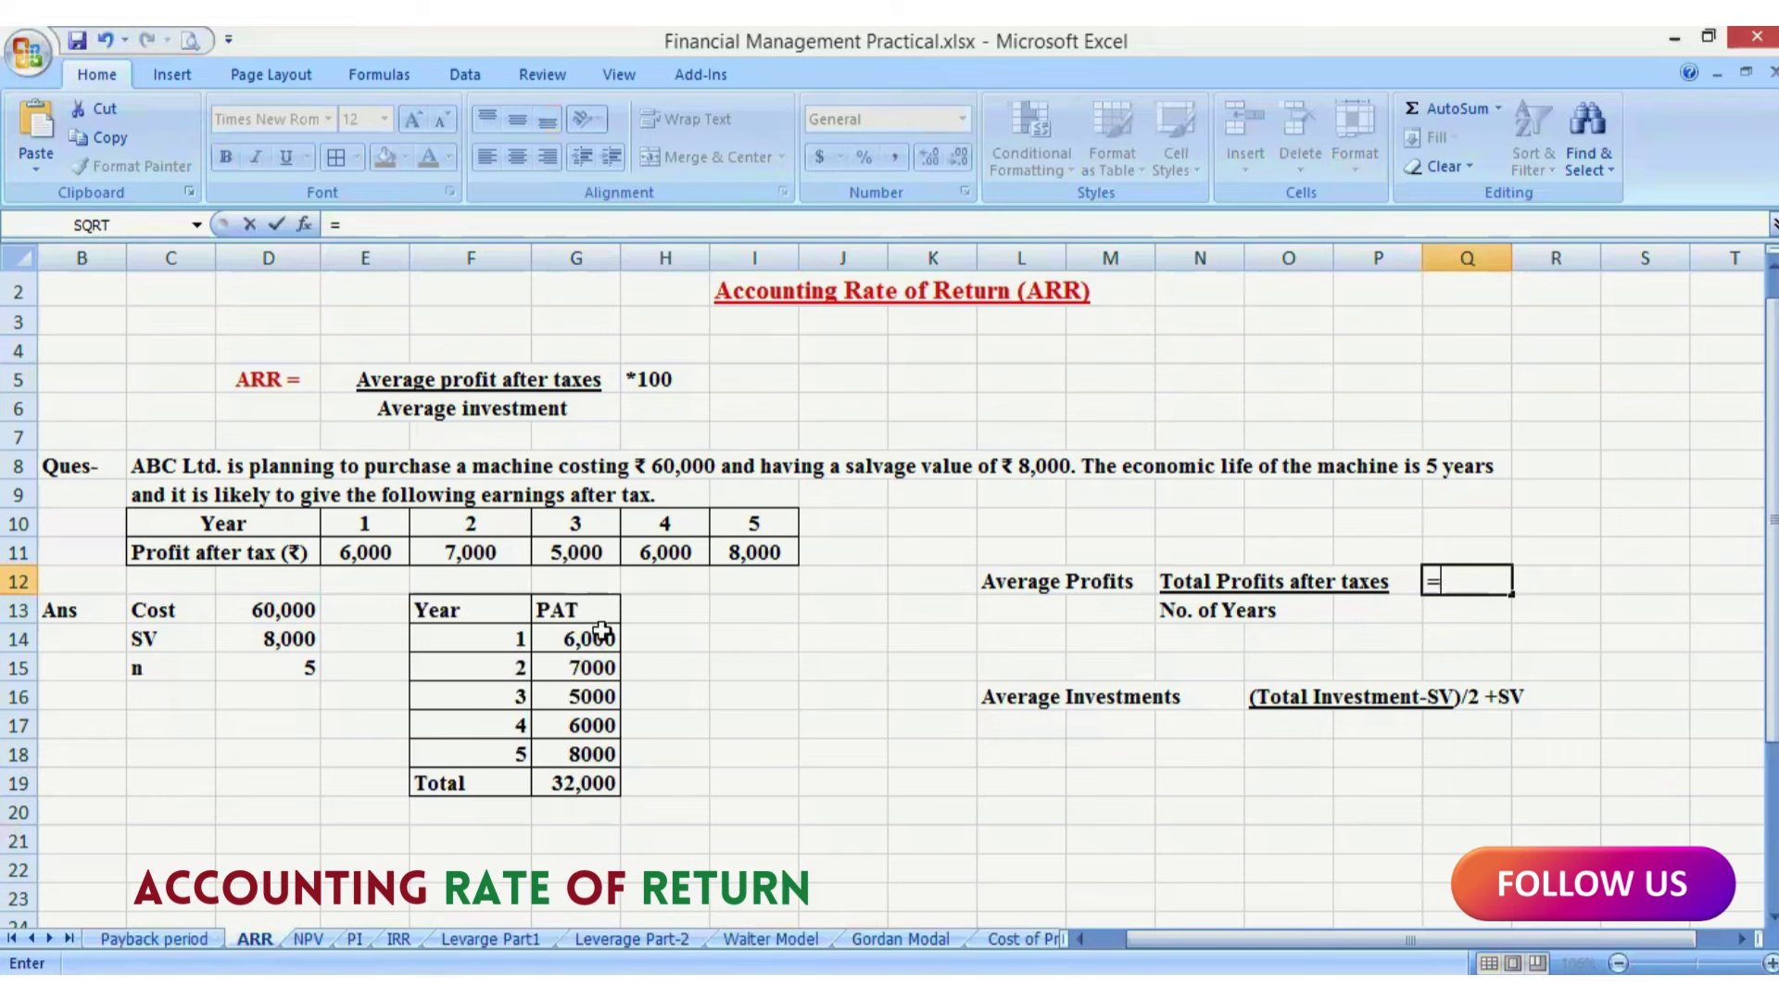
{"action": "left_click", "coordinate": [594, 776]}
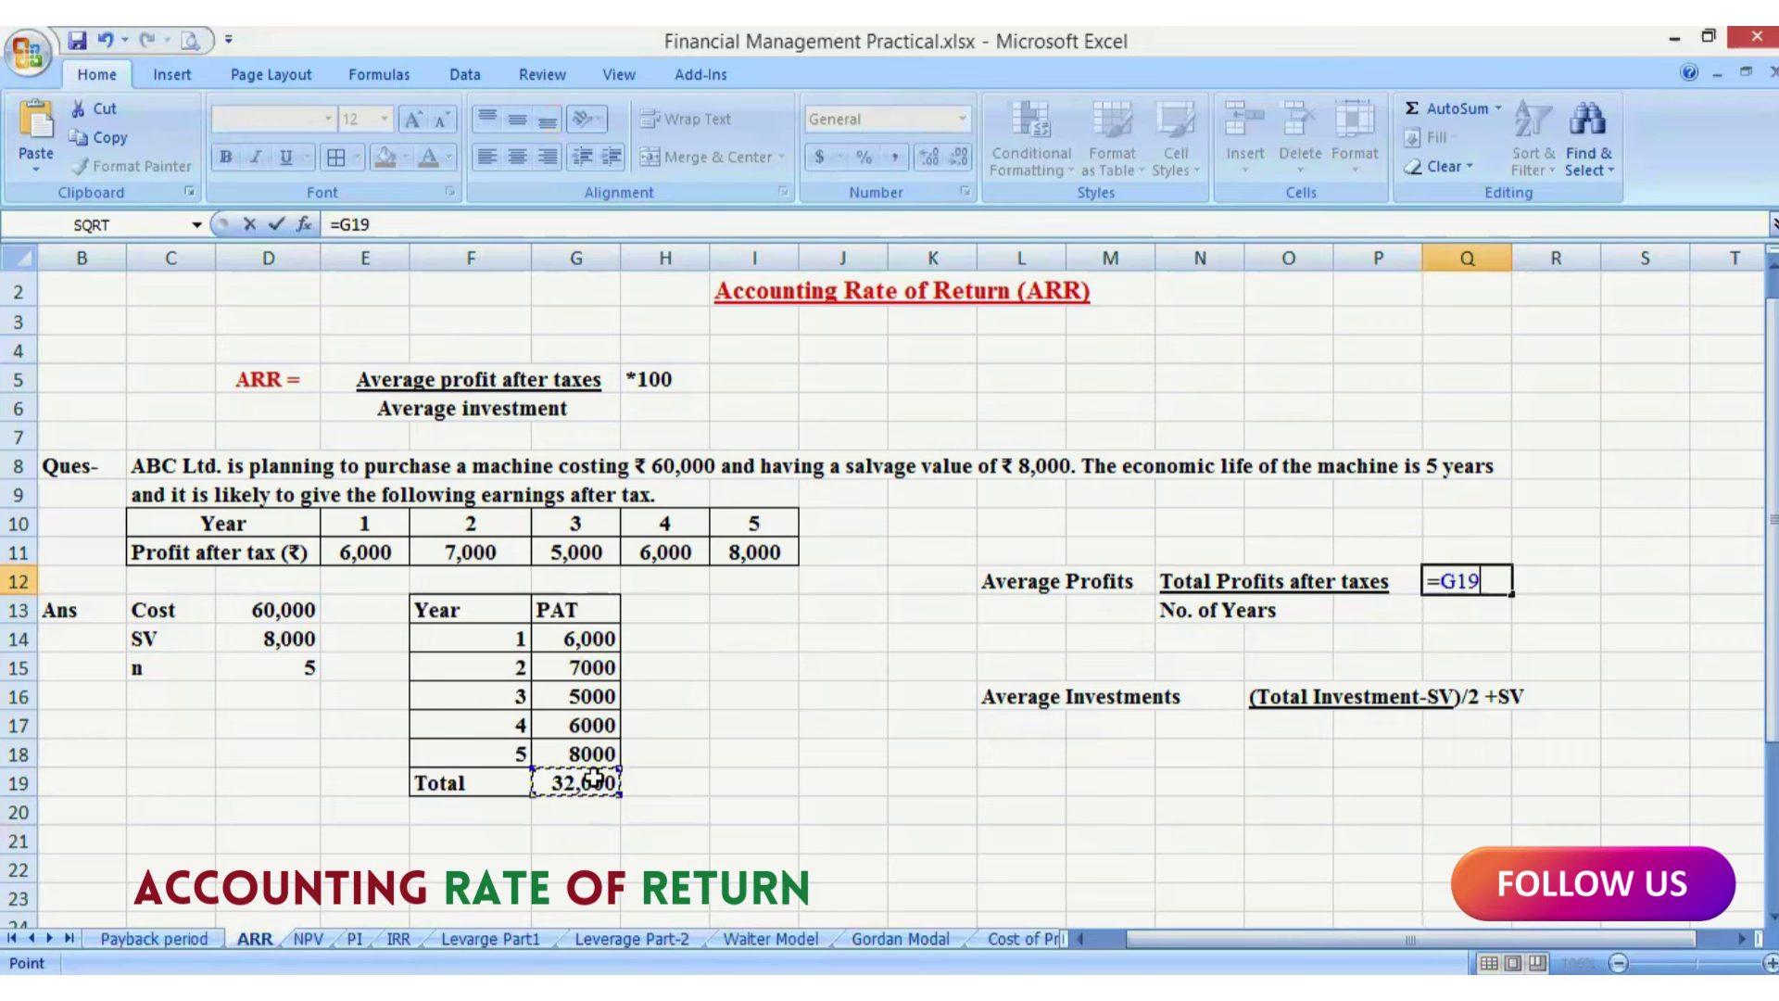
{"action": "type", "text": "/"}
{"action": "left_click", "coordinate": [301, 667]}
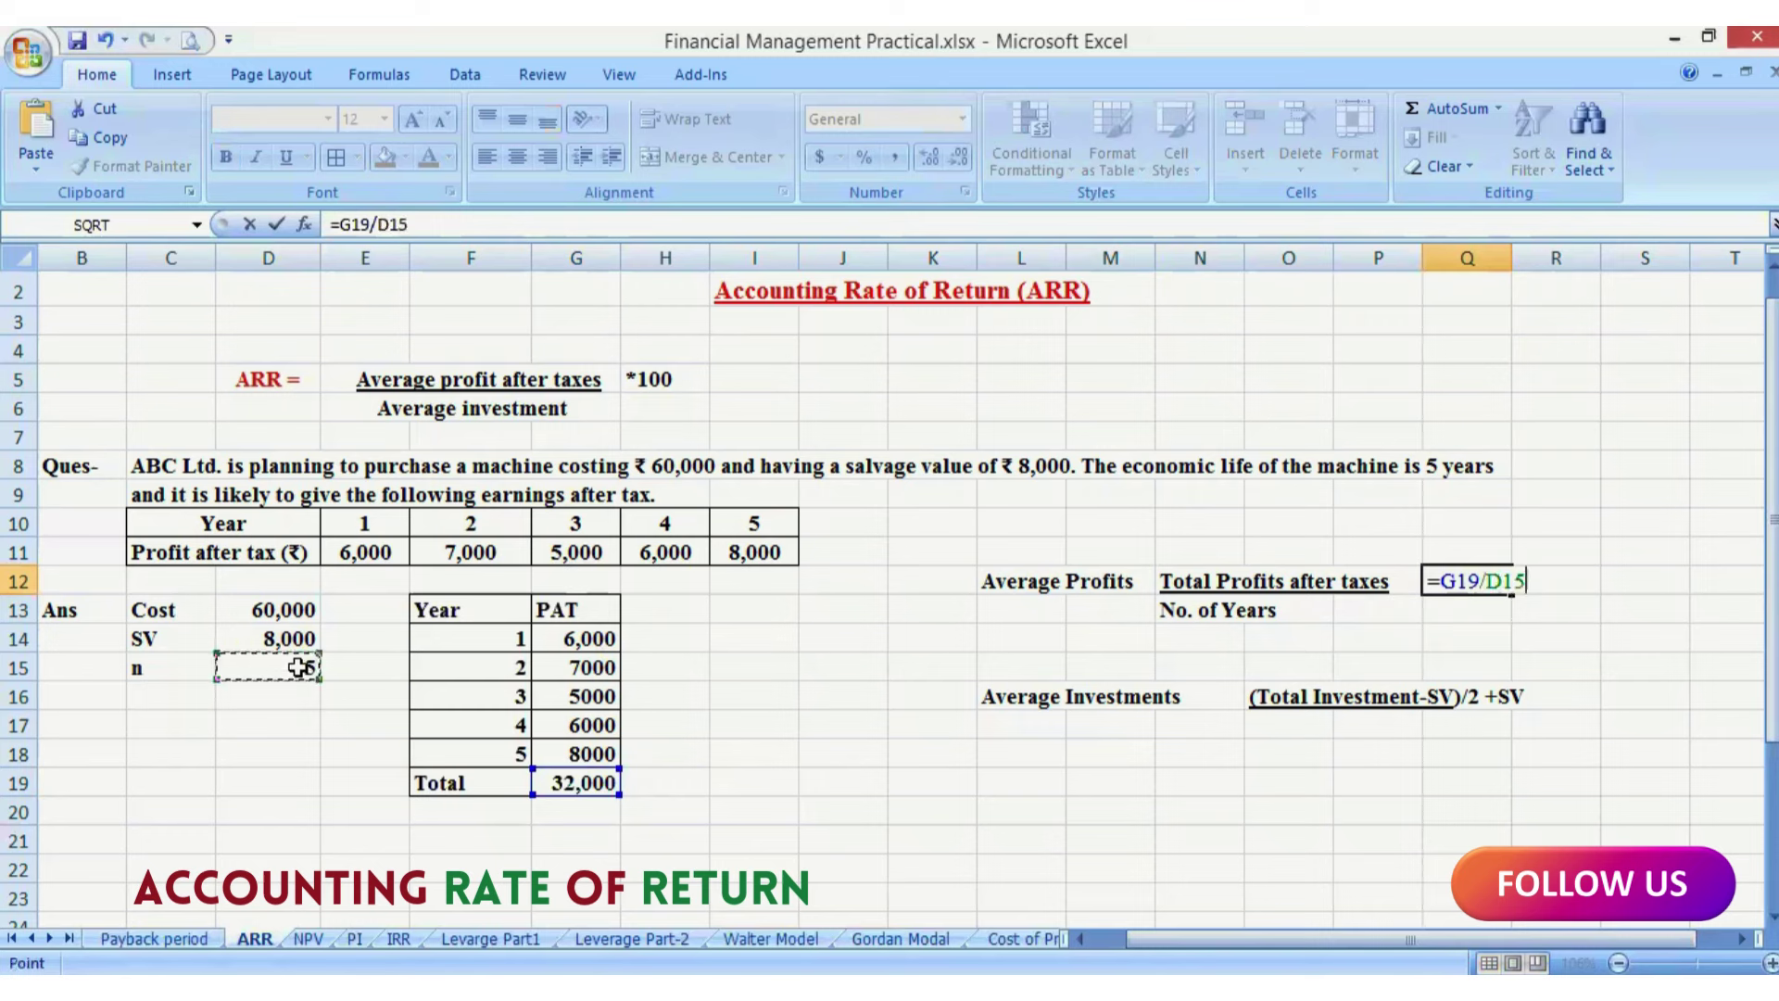
{"action": "key", "text": "Return"}
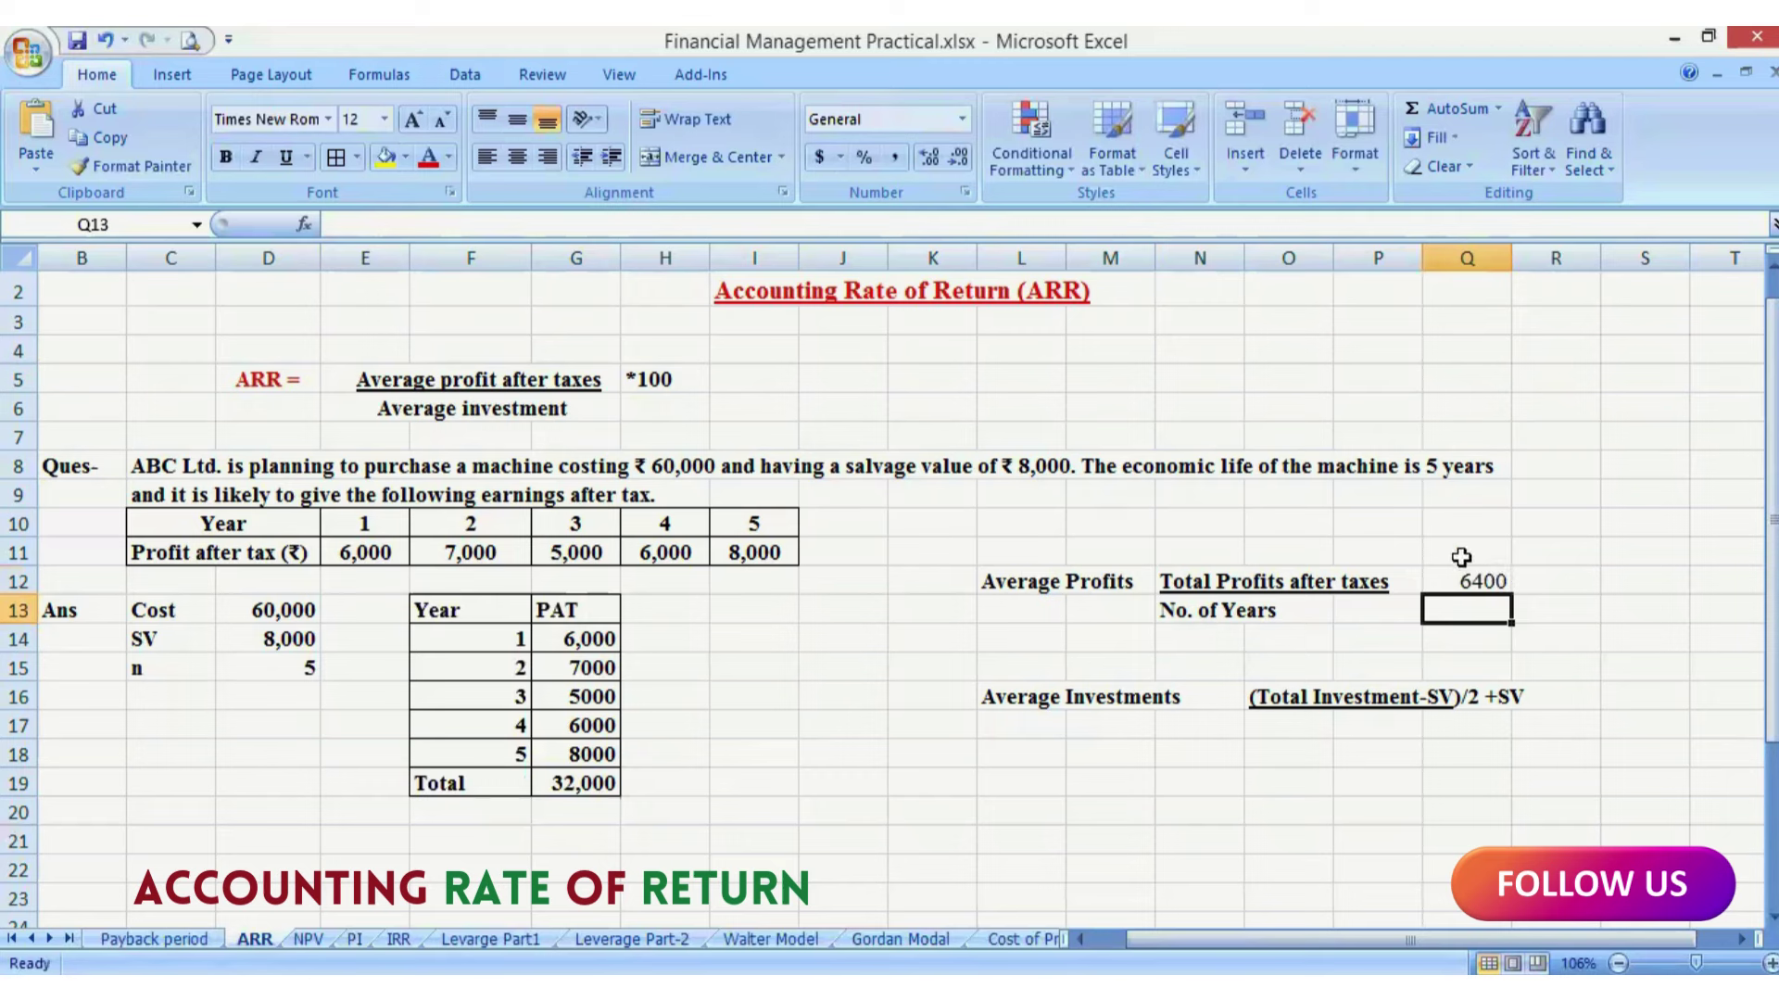
Step: Make the average profits result in Q12 bold and review the cell's formula
{"action": "left_click", "coordinate": [1480, 580]}
{"action": "key", "text": "ctrl+b"}
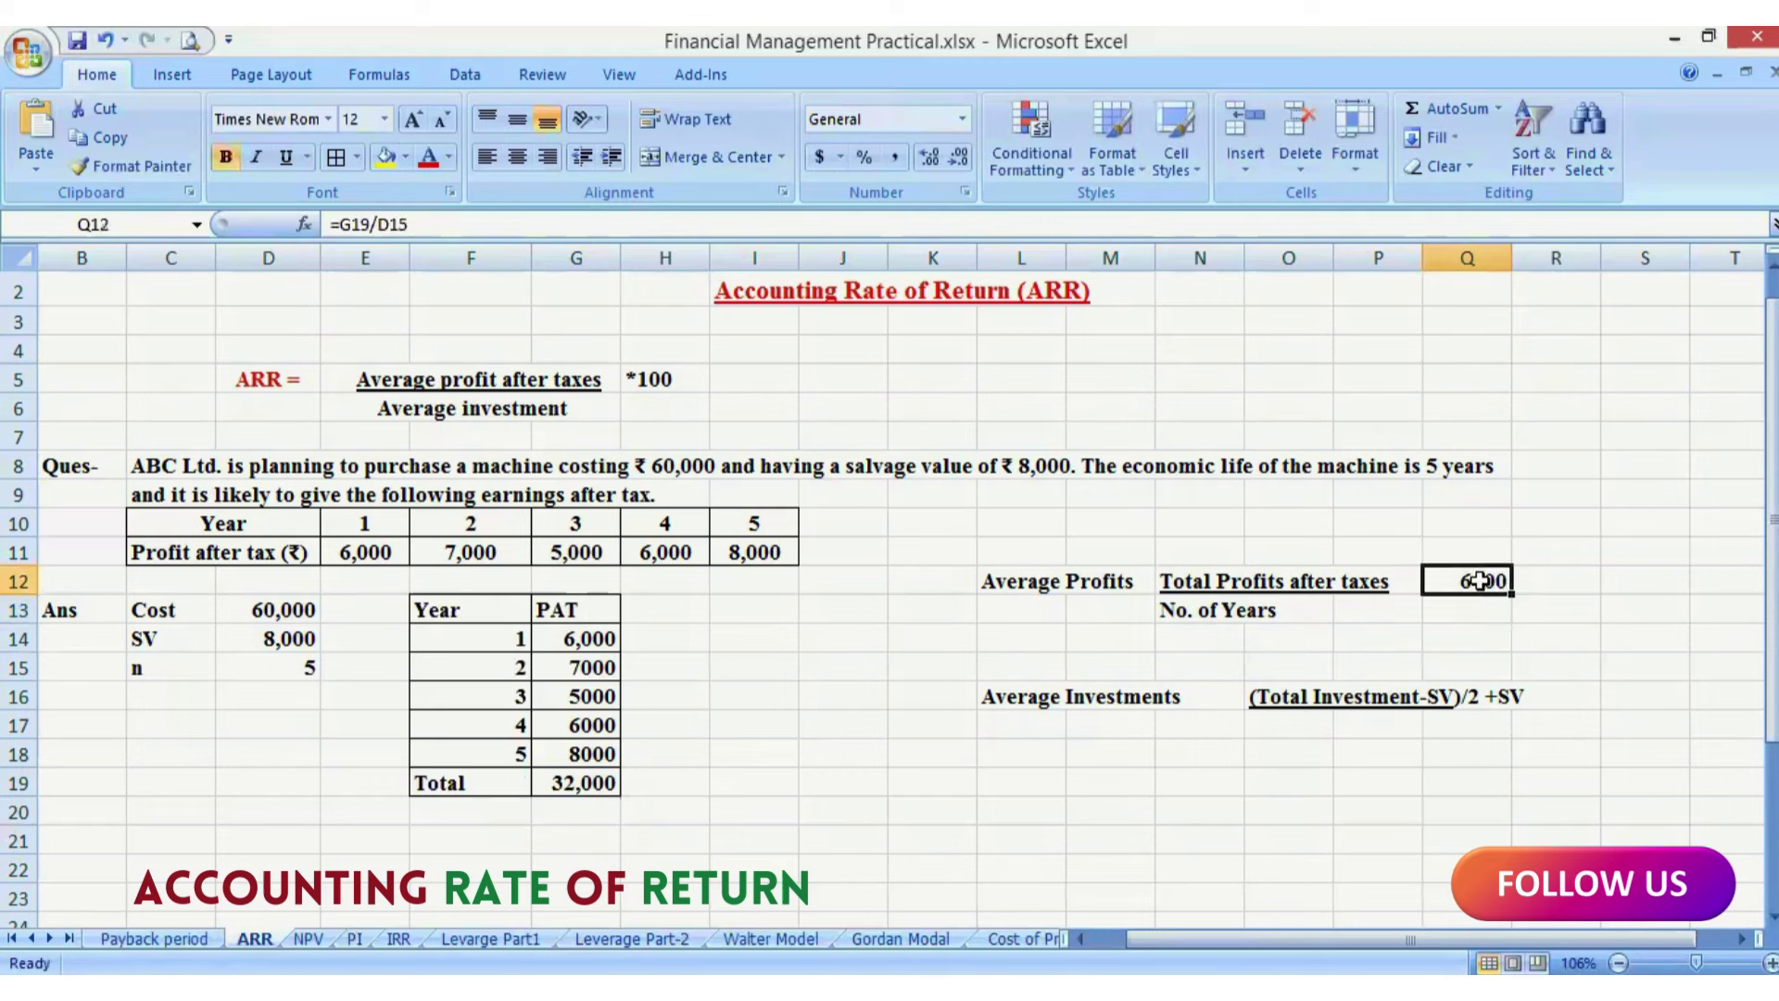
{"action": "double_click", "coordinate": [1480, 580]}
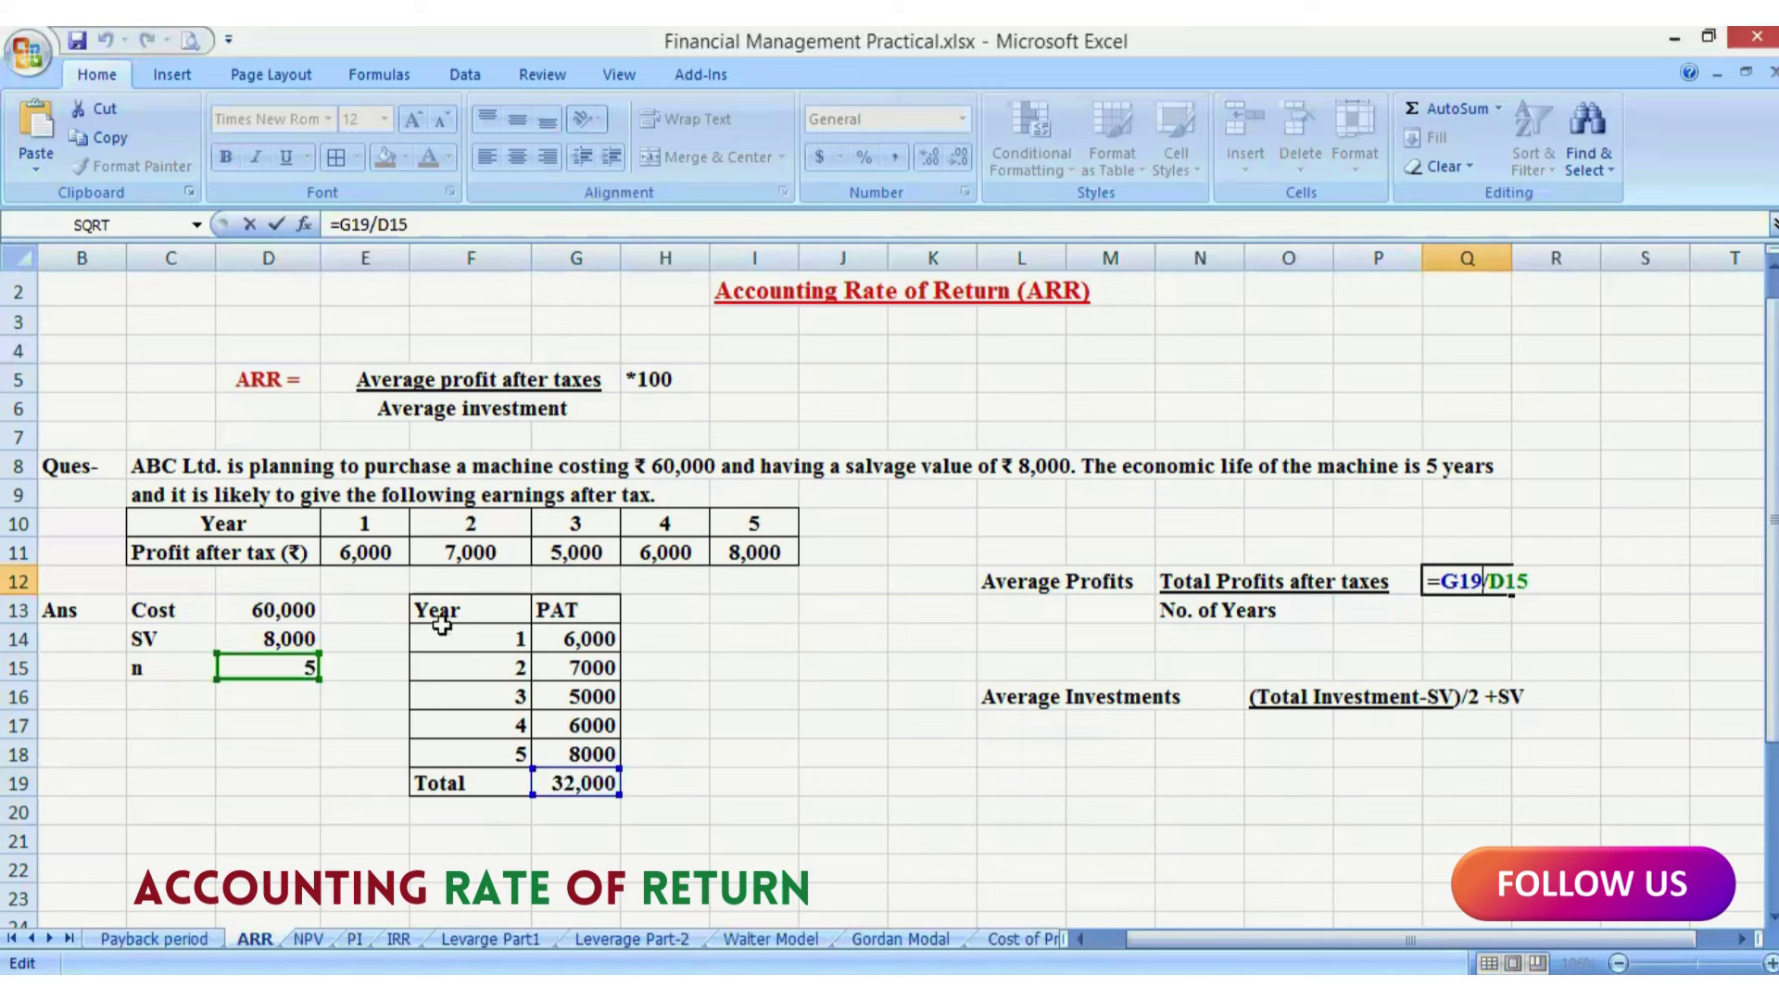
{"action": "key", "text": "Return"}
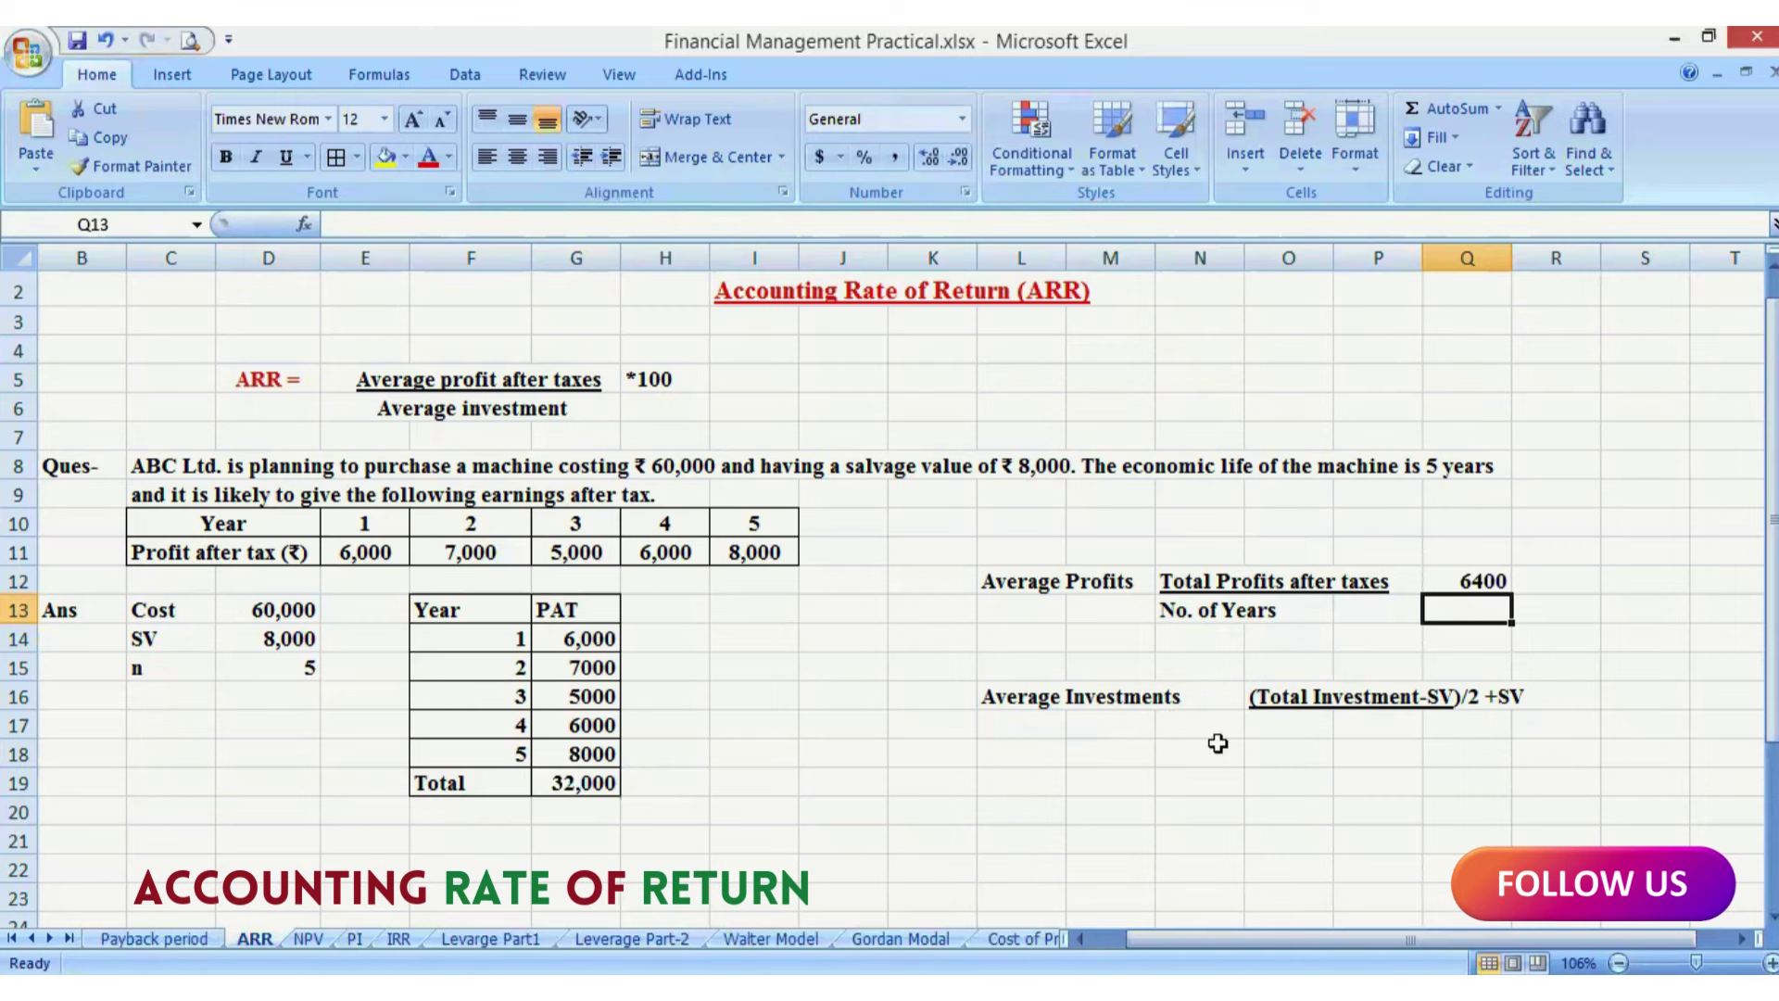
Step: Calculate the average investment in O18 from the cost and salvage value with the formula =(D13-D14)/2+D14
{"action": "left_click", "coordinate": [1251, 752]}
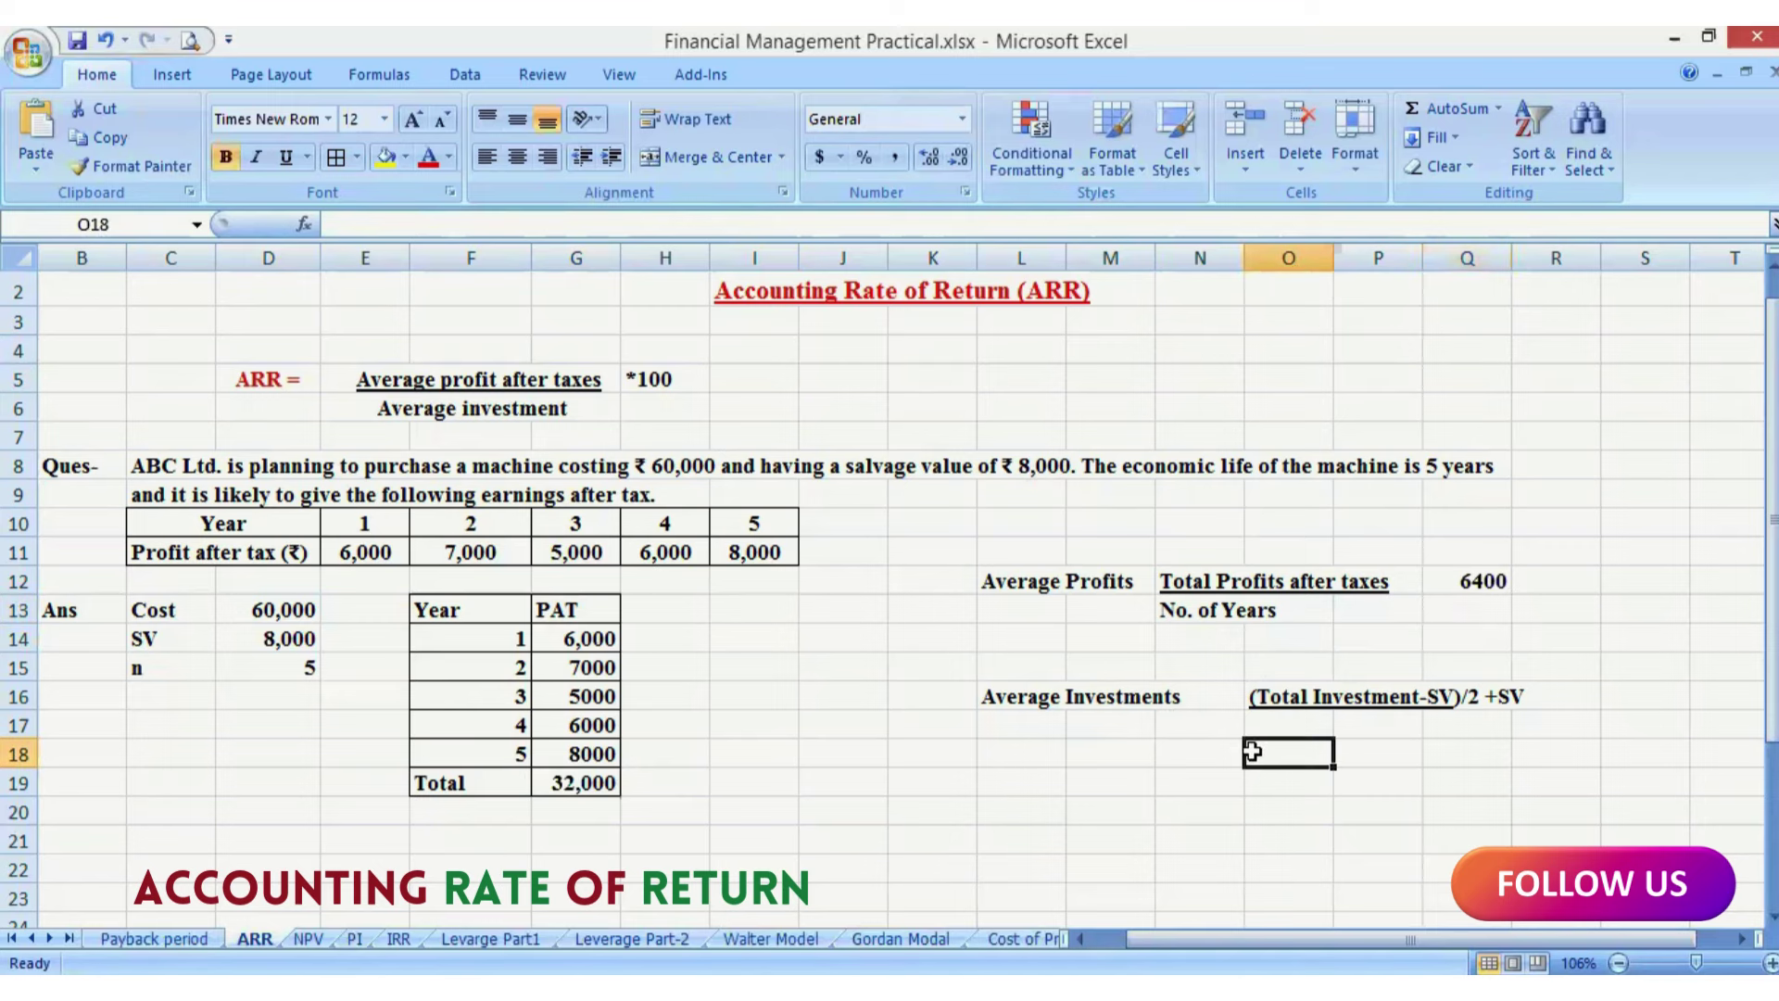
{"action": "type", "text": "="}
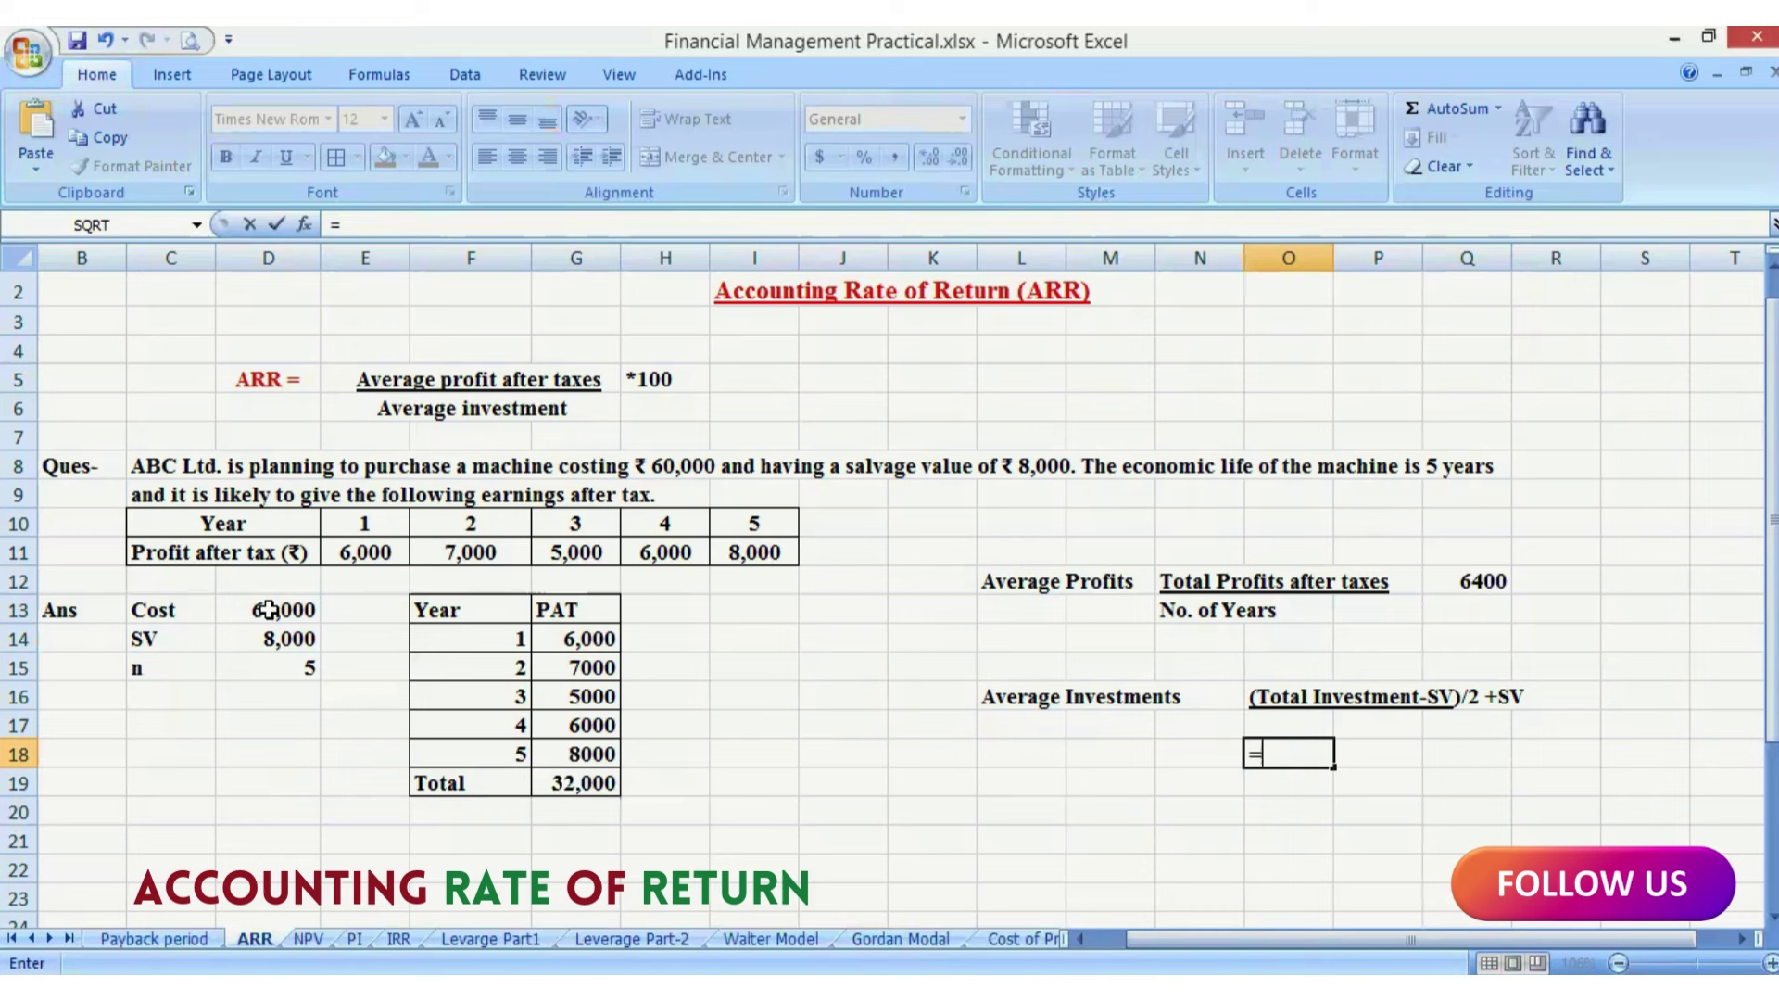
{"action": "type", "text": "("}
{"action": "left_click", "coordinate": [268, 610]}
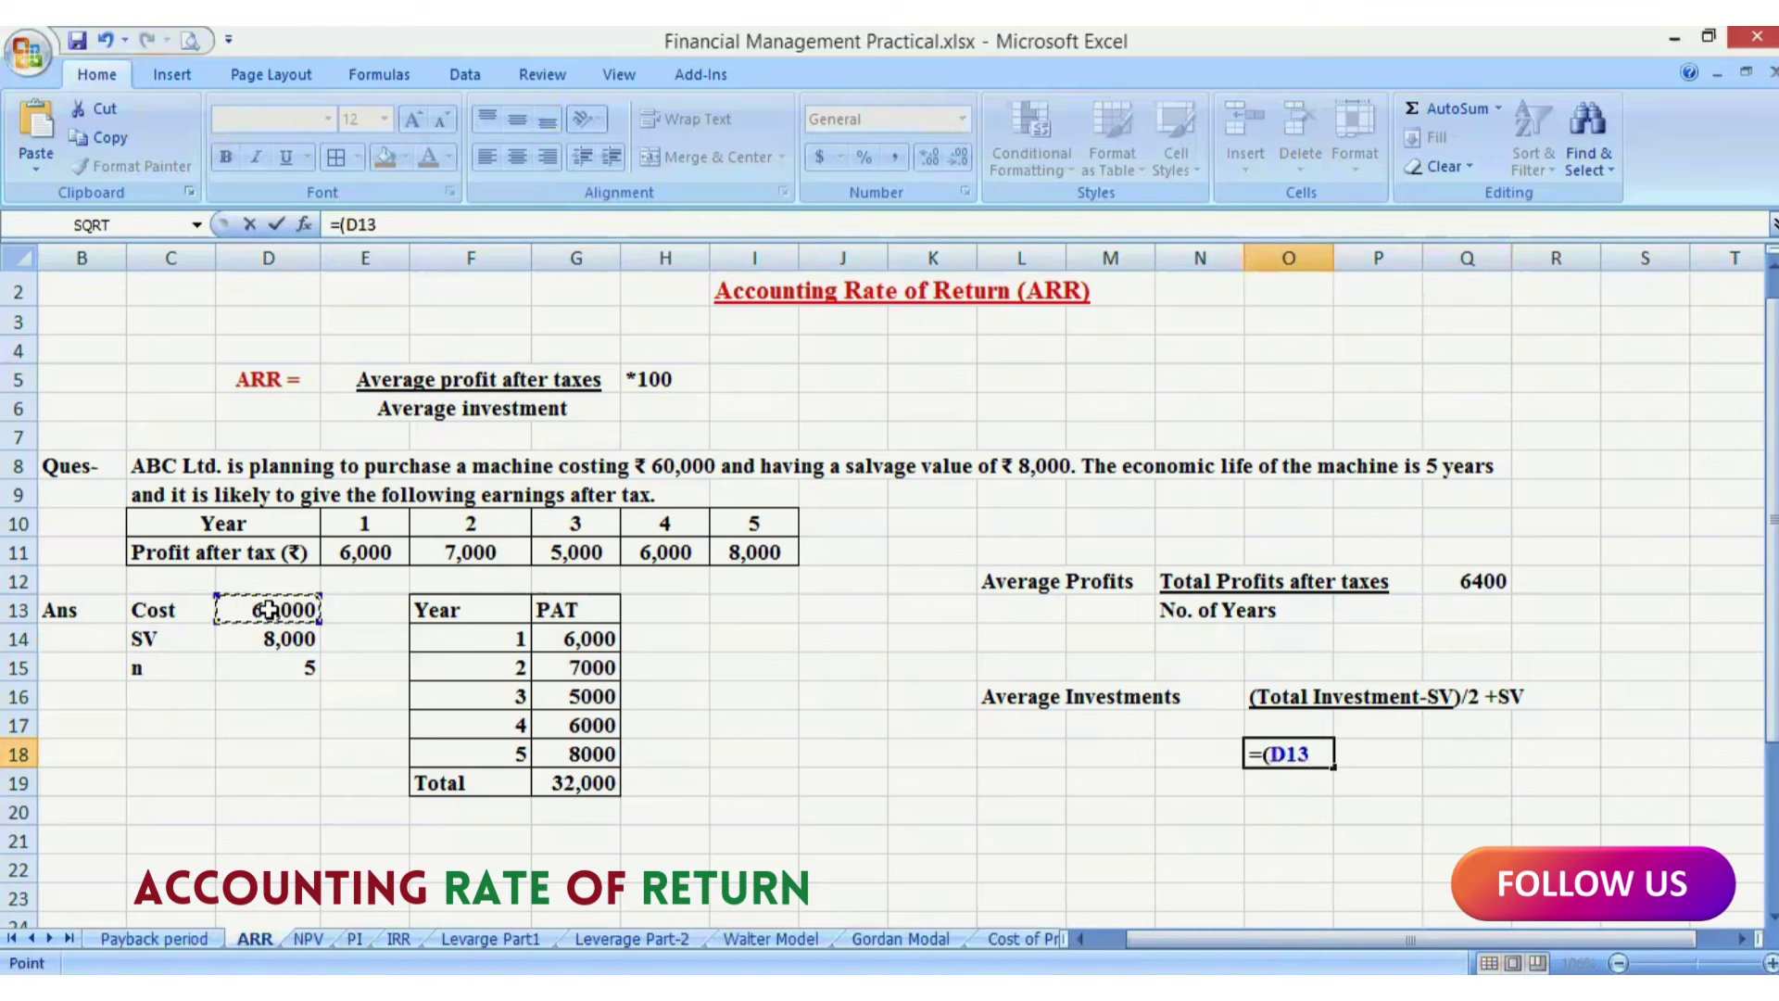
{"action": "type", "text": "-"}
{"action": "left_click", "coordinate": [282, 649]}
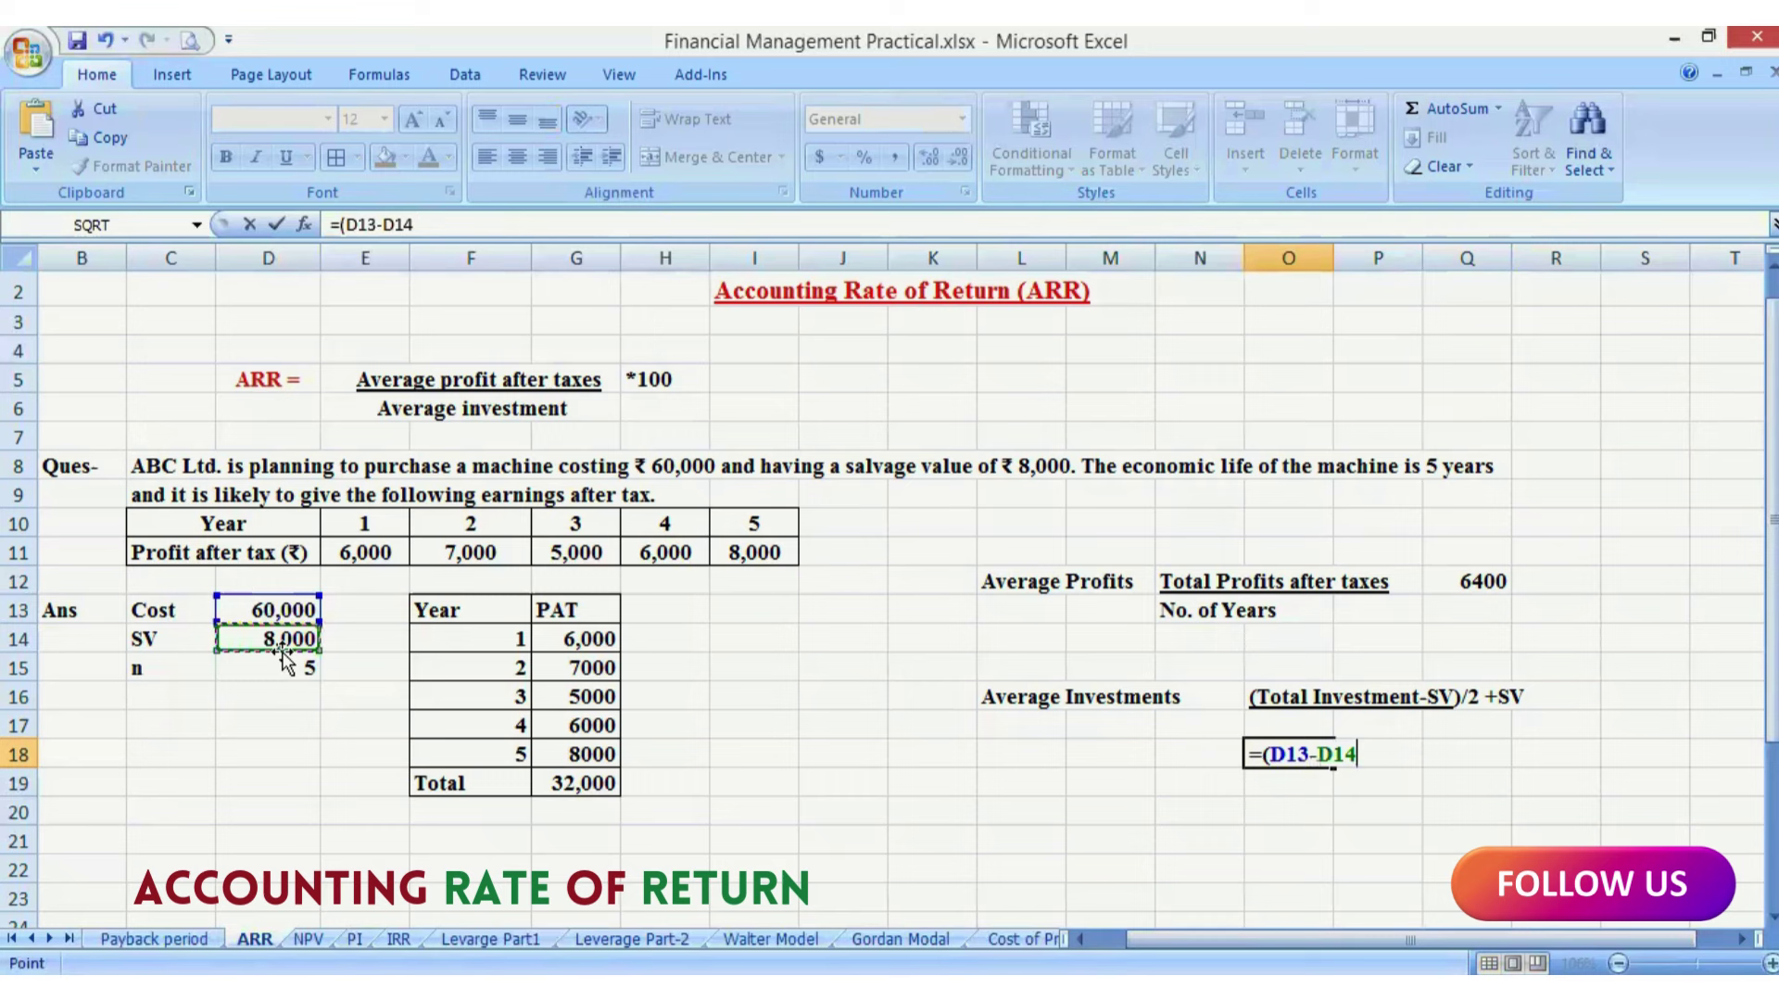
{"action": "type", "text": ")/2"}
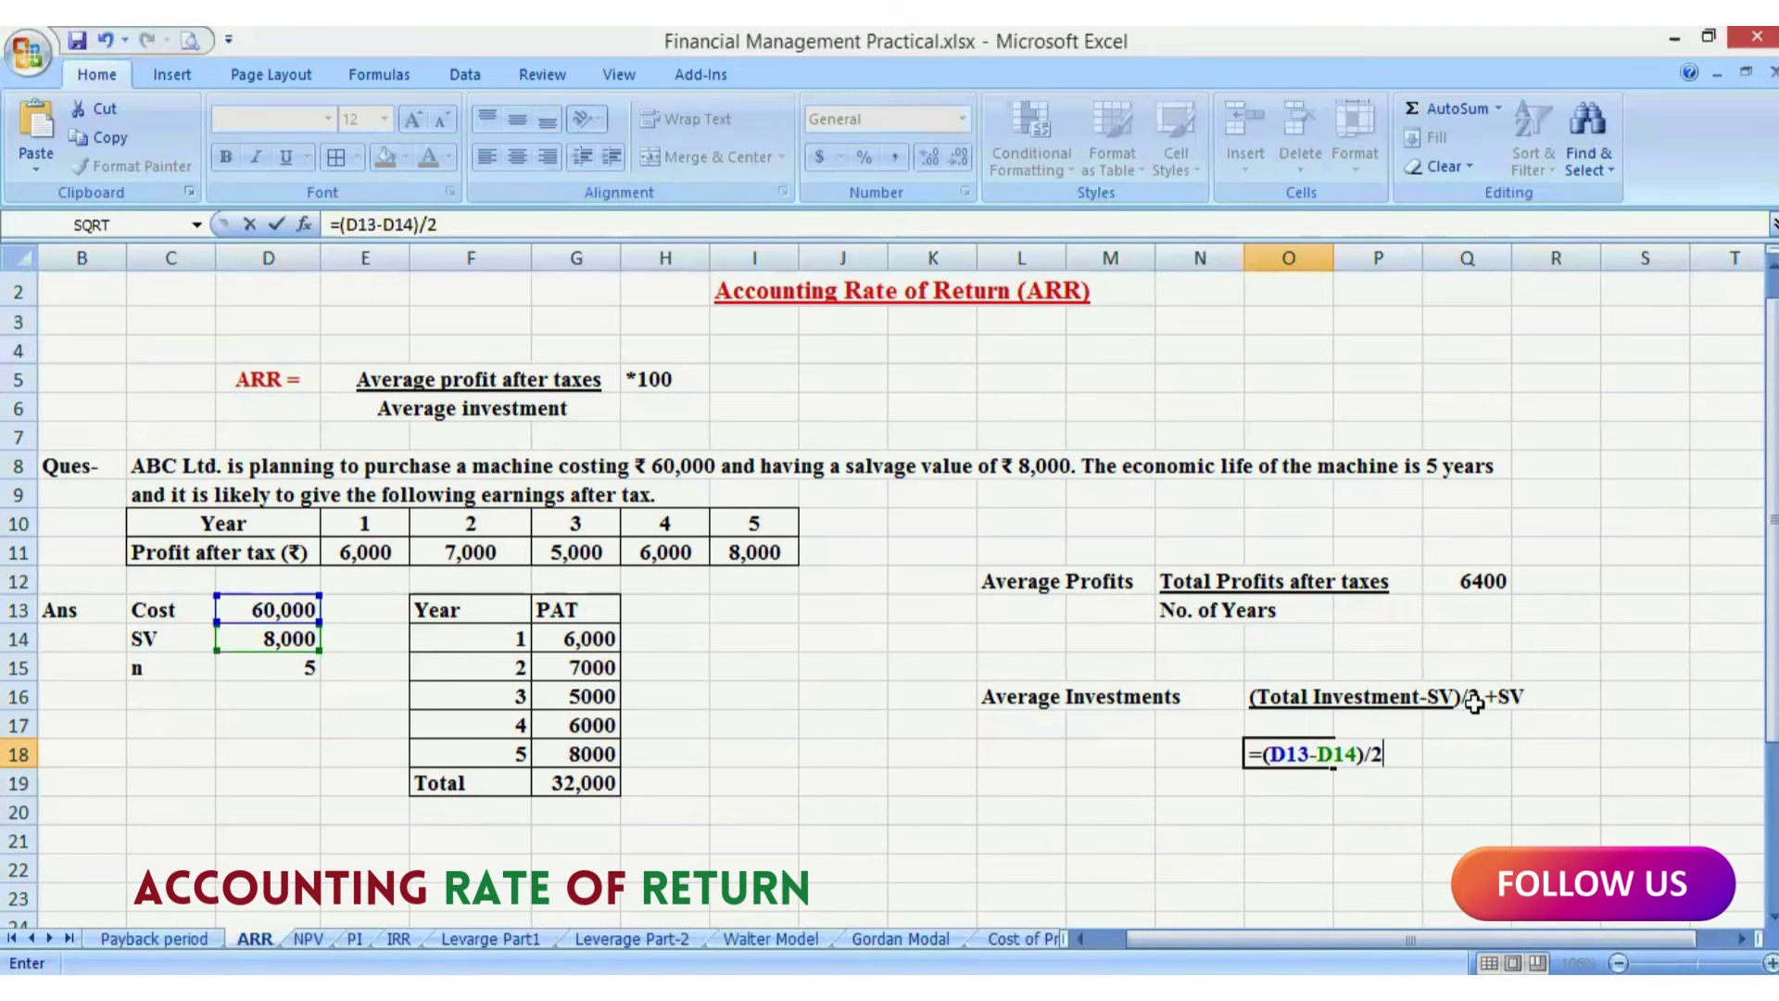
{"action": "type", "text": "+"}
{"action": "left_click", "coordinate": [290, 639]}
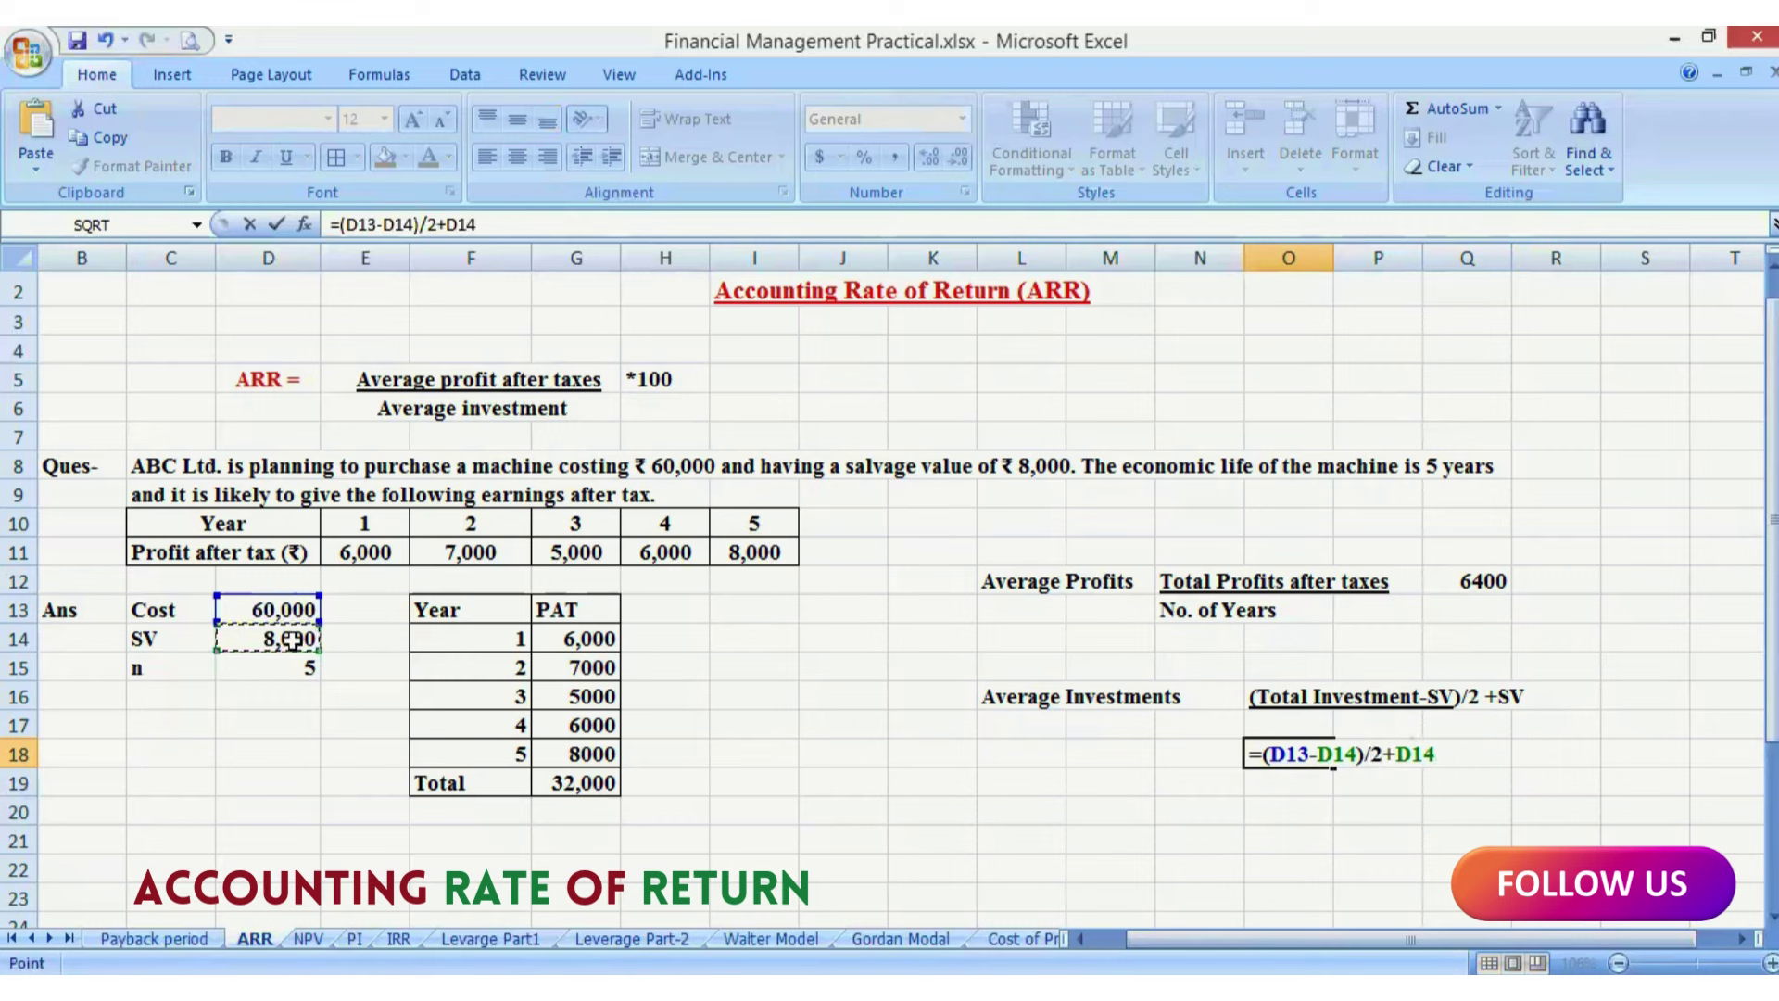
{"action": "key", "text": "Return"}
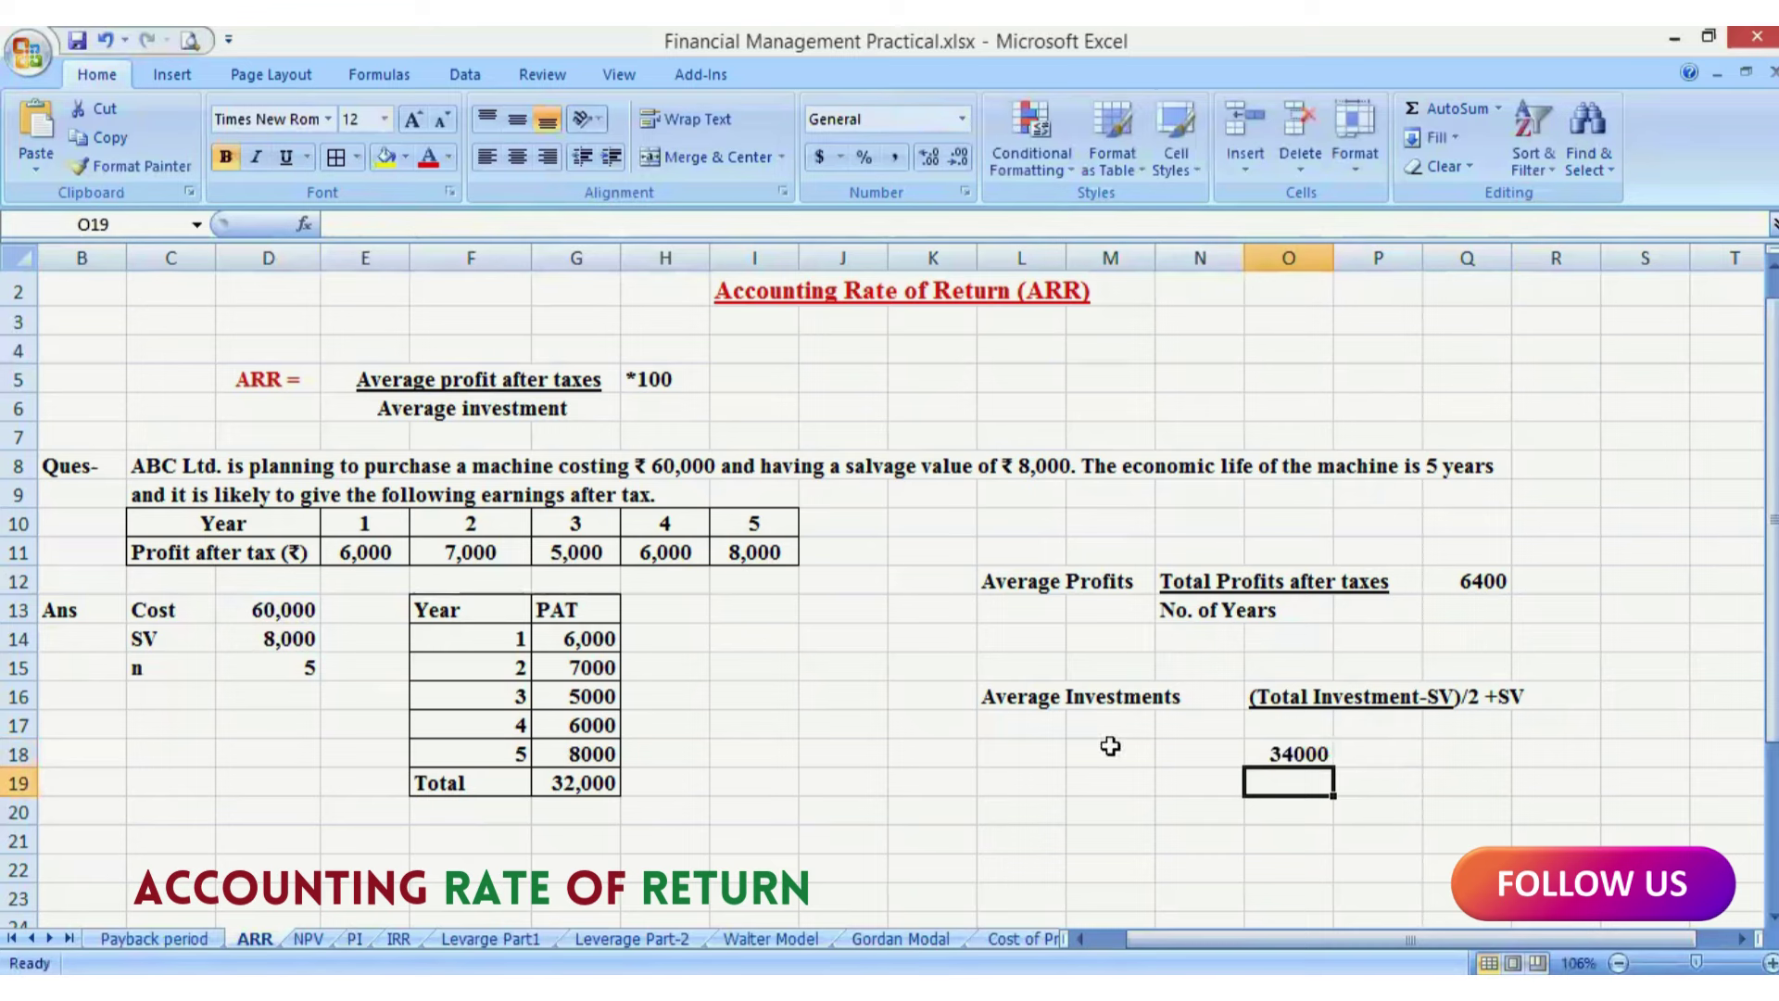
Step: Check the average investment expression in O16 and the formula in O18, and clear O18
{"action": "left_click", "coordinate": [1042, 752]}
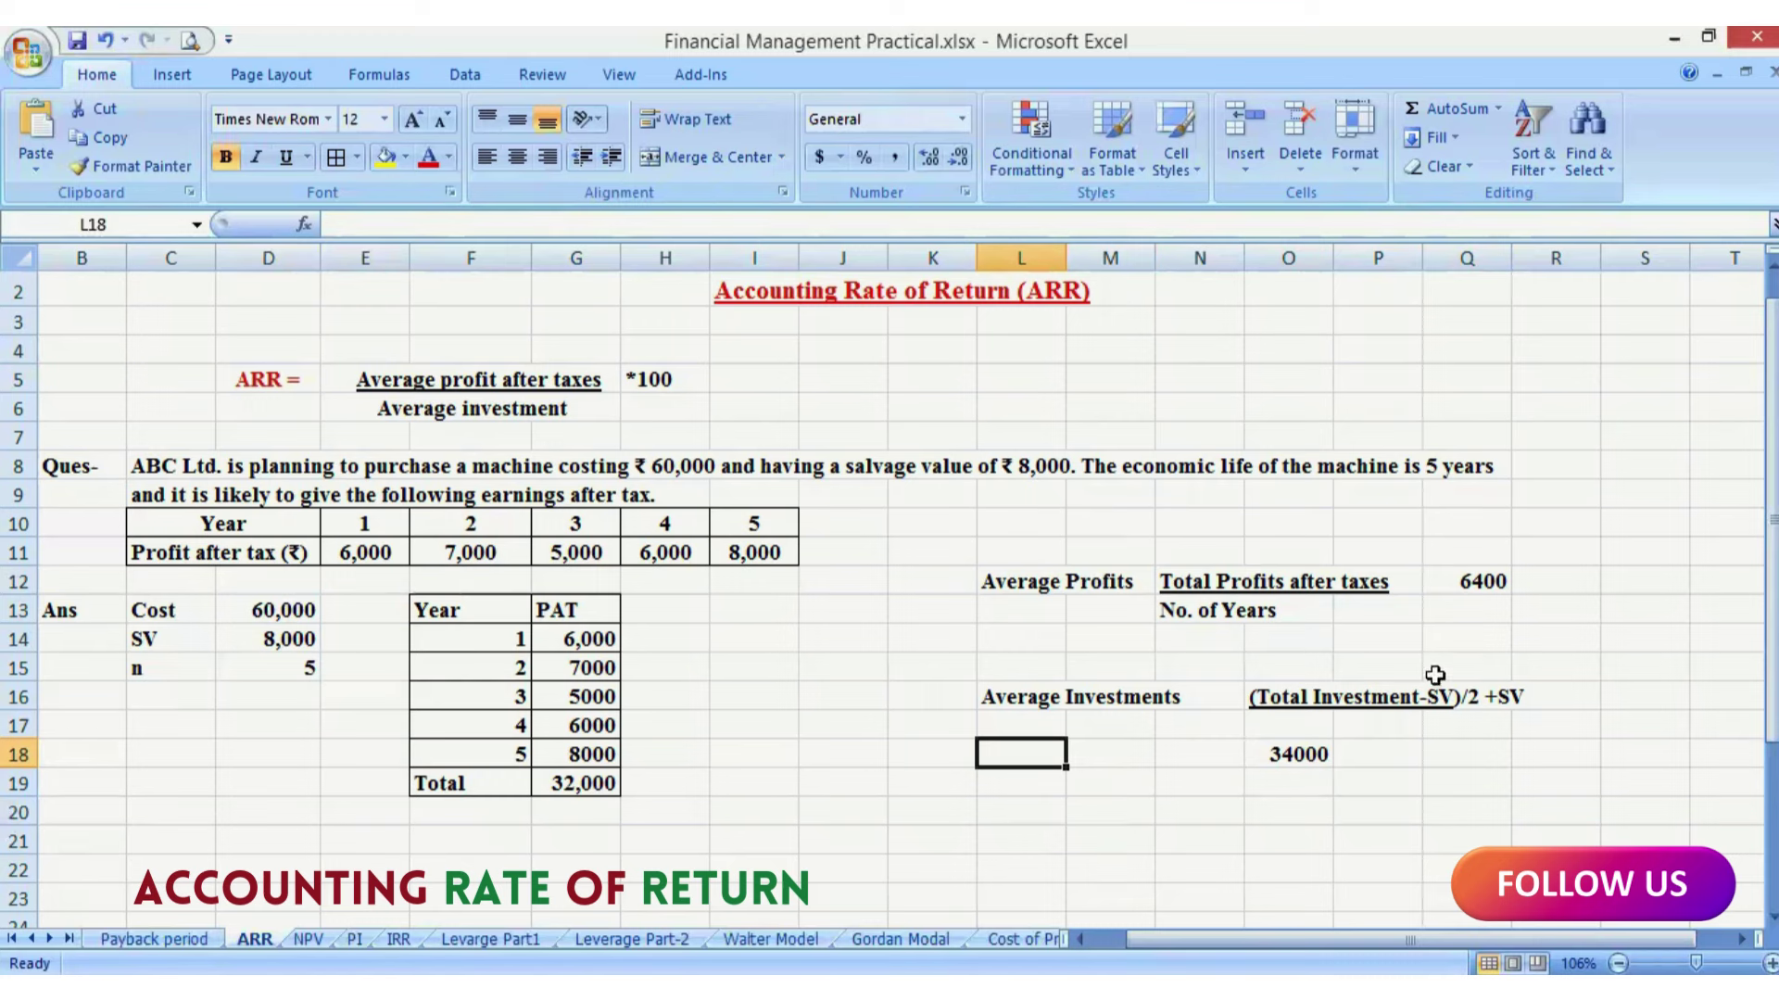
{"action": "left_click", "coordinate": [1293, 696]}
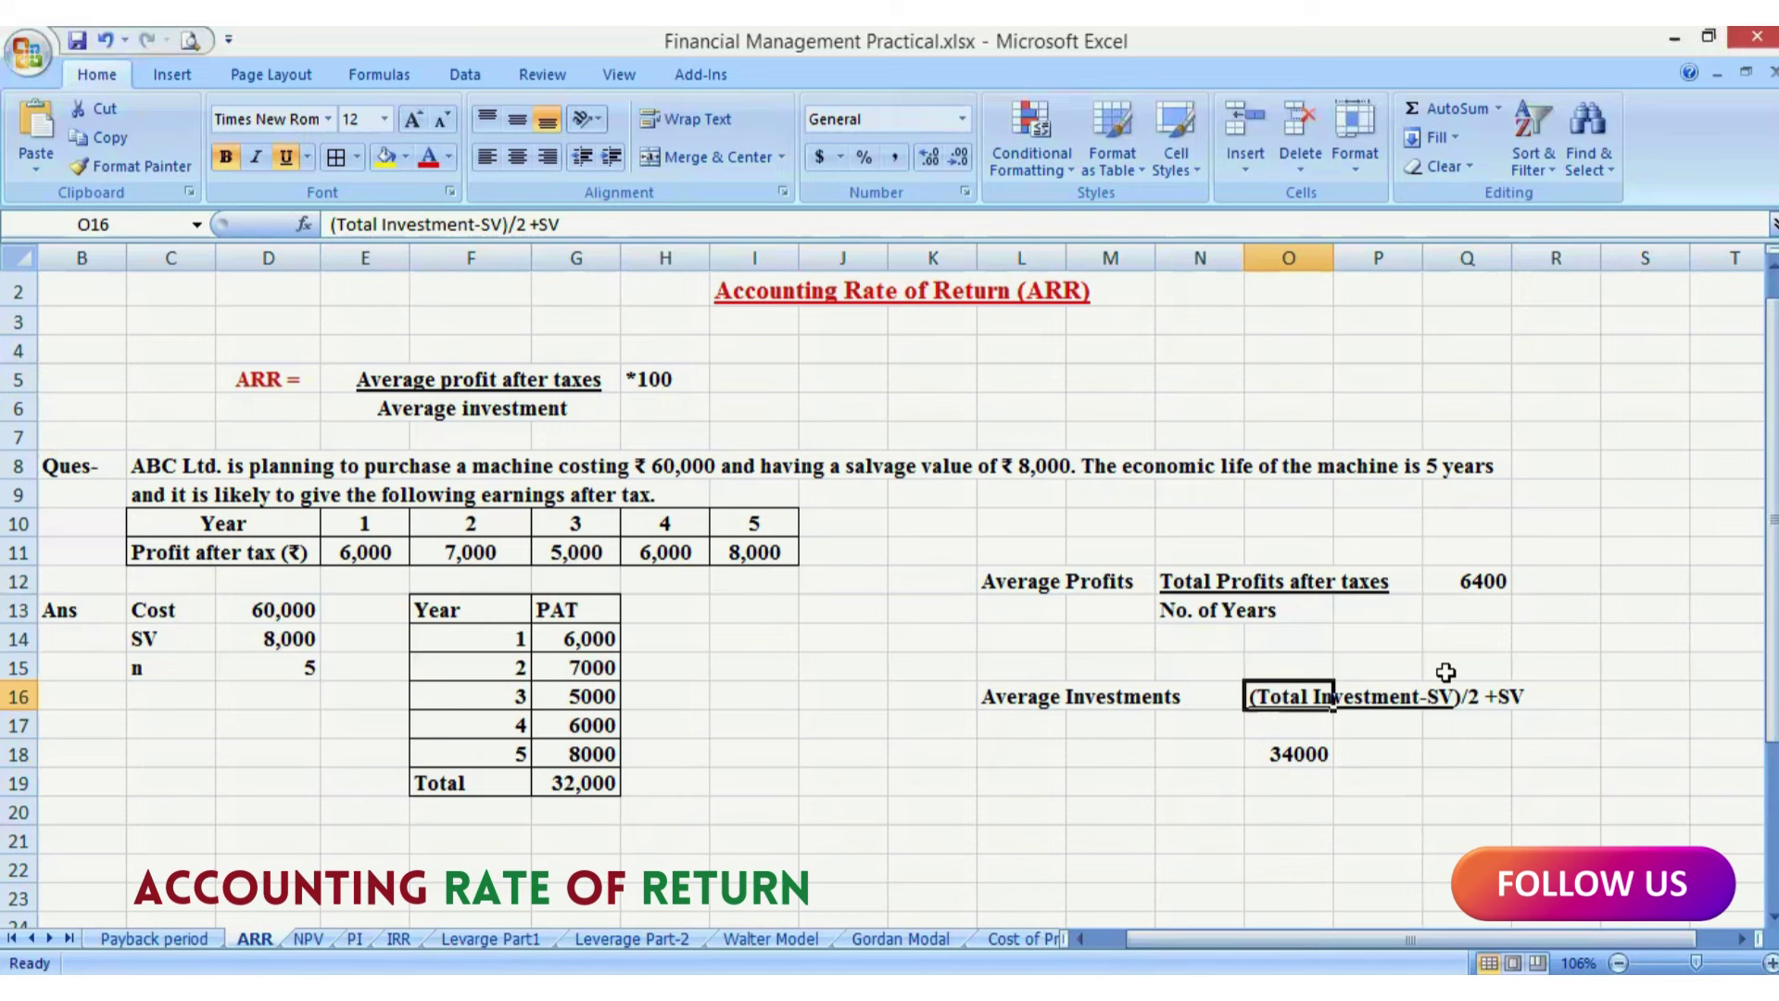
{"action": "key", "text": "ctrl+Up"}
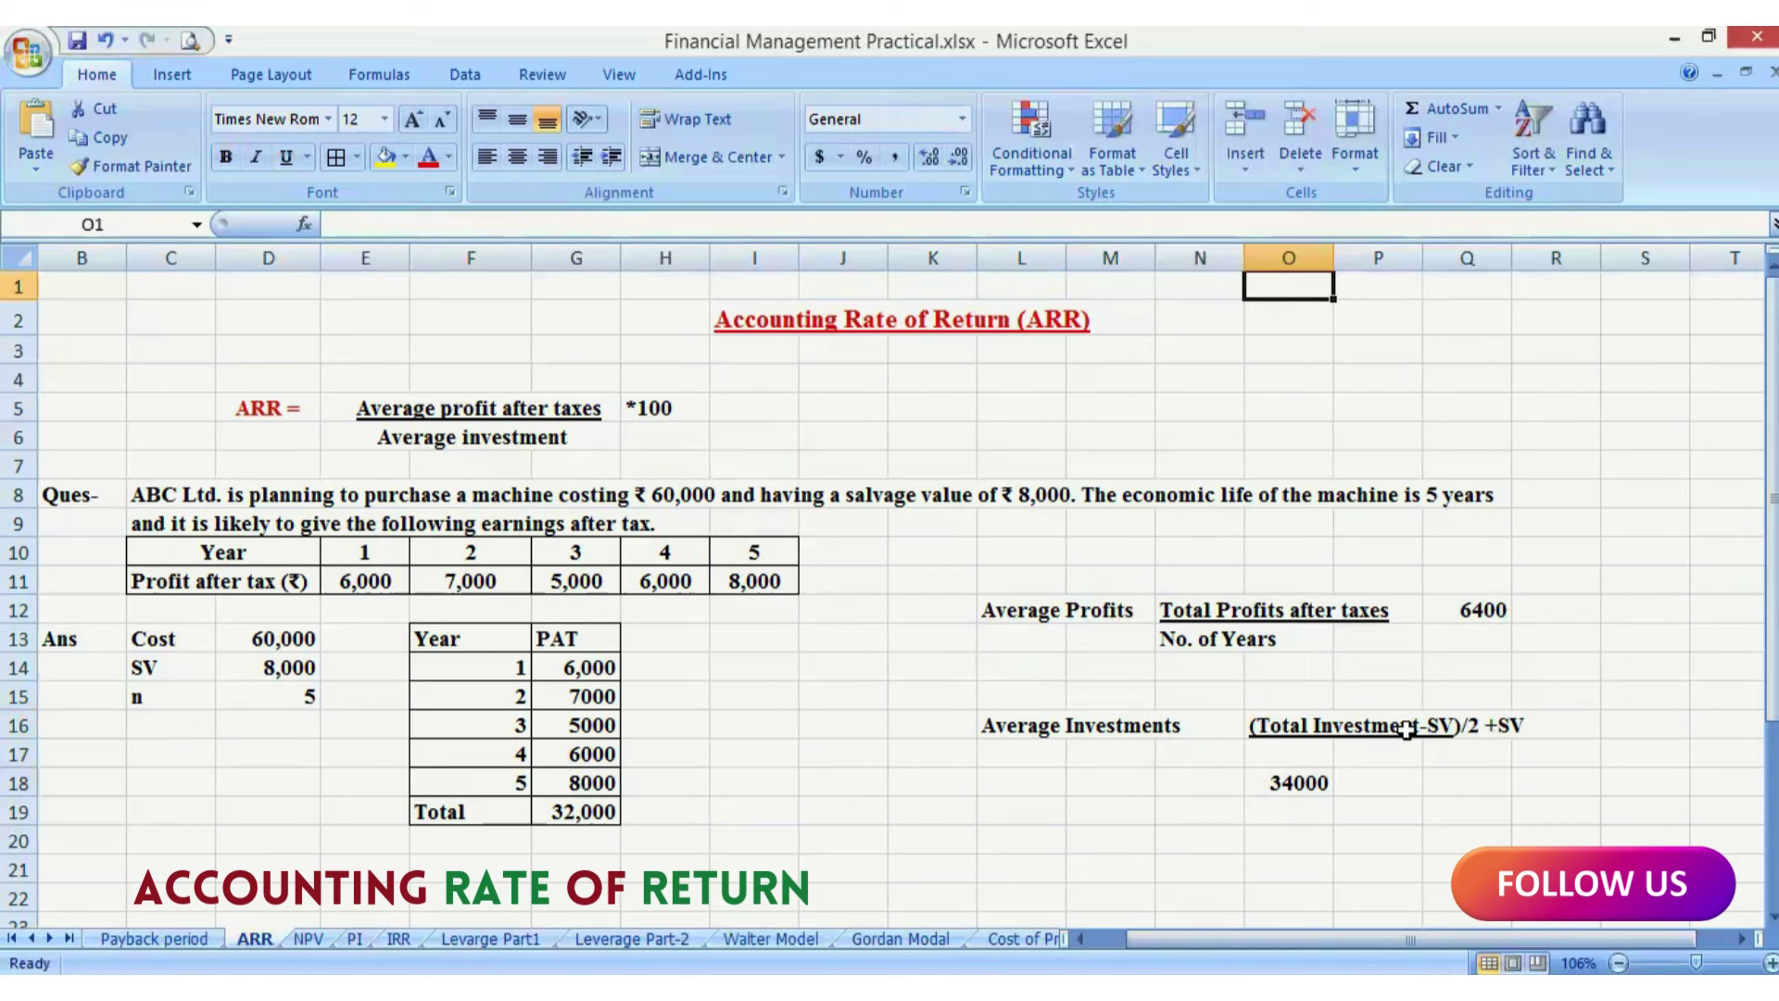
{"action": "double_click", "coordinate": [1306, 781]}
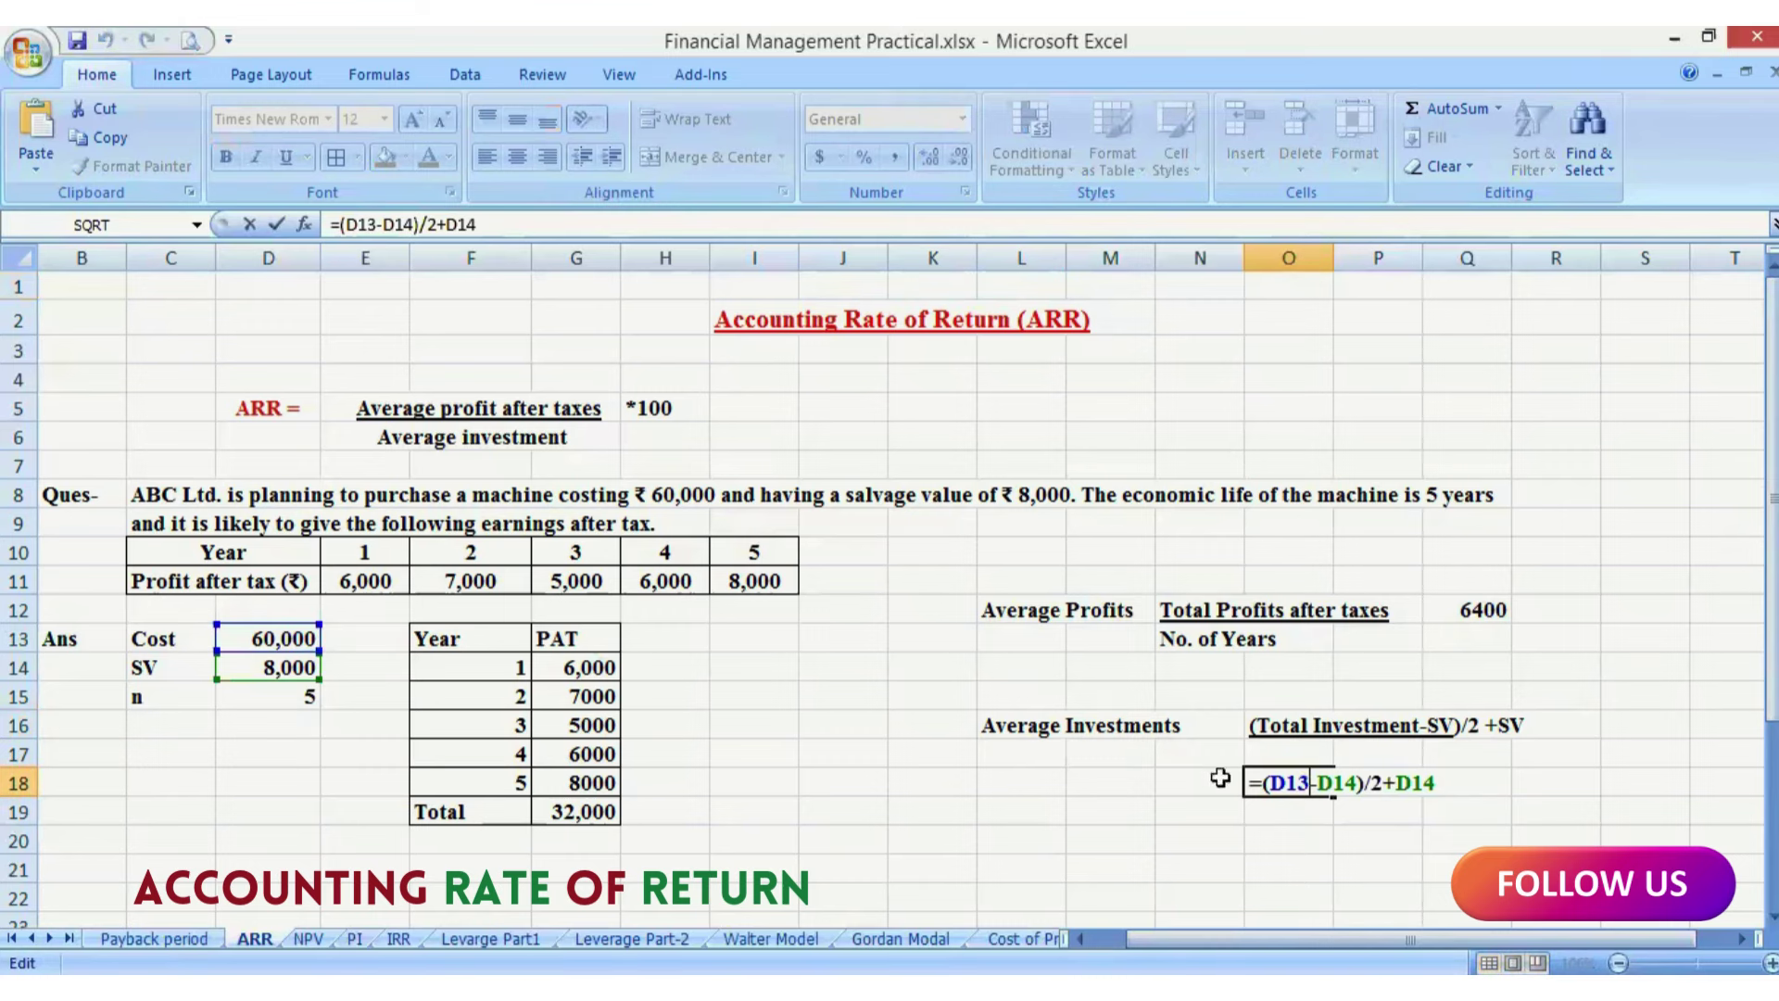
{"action": "key", "text": "Return"}
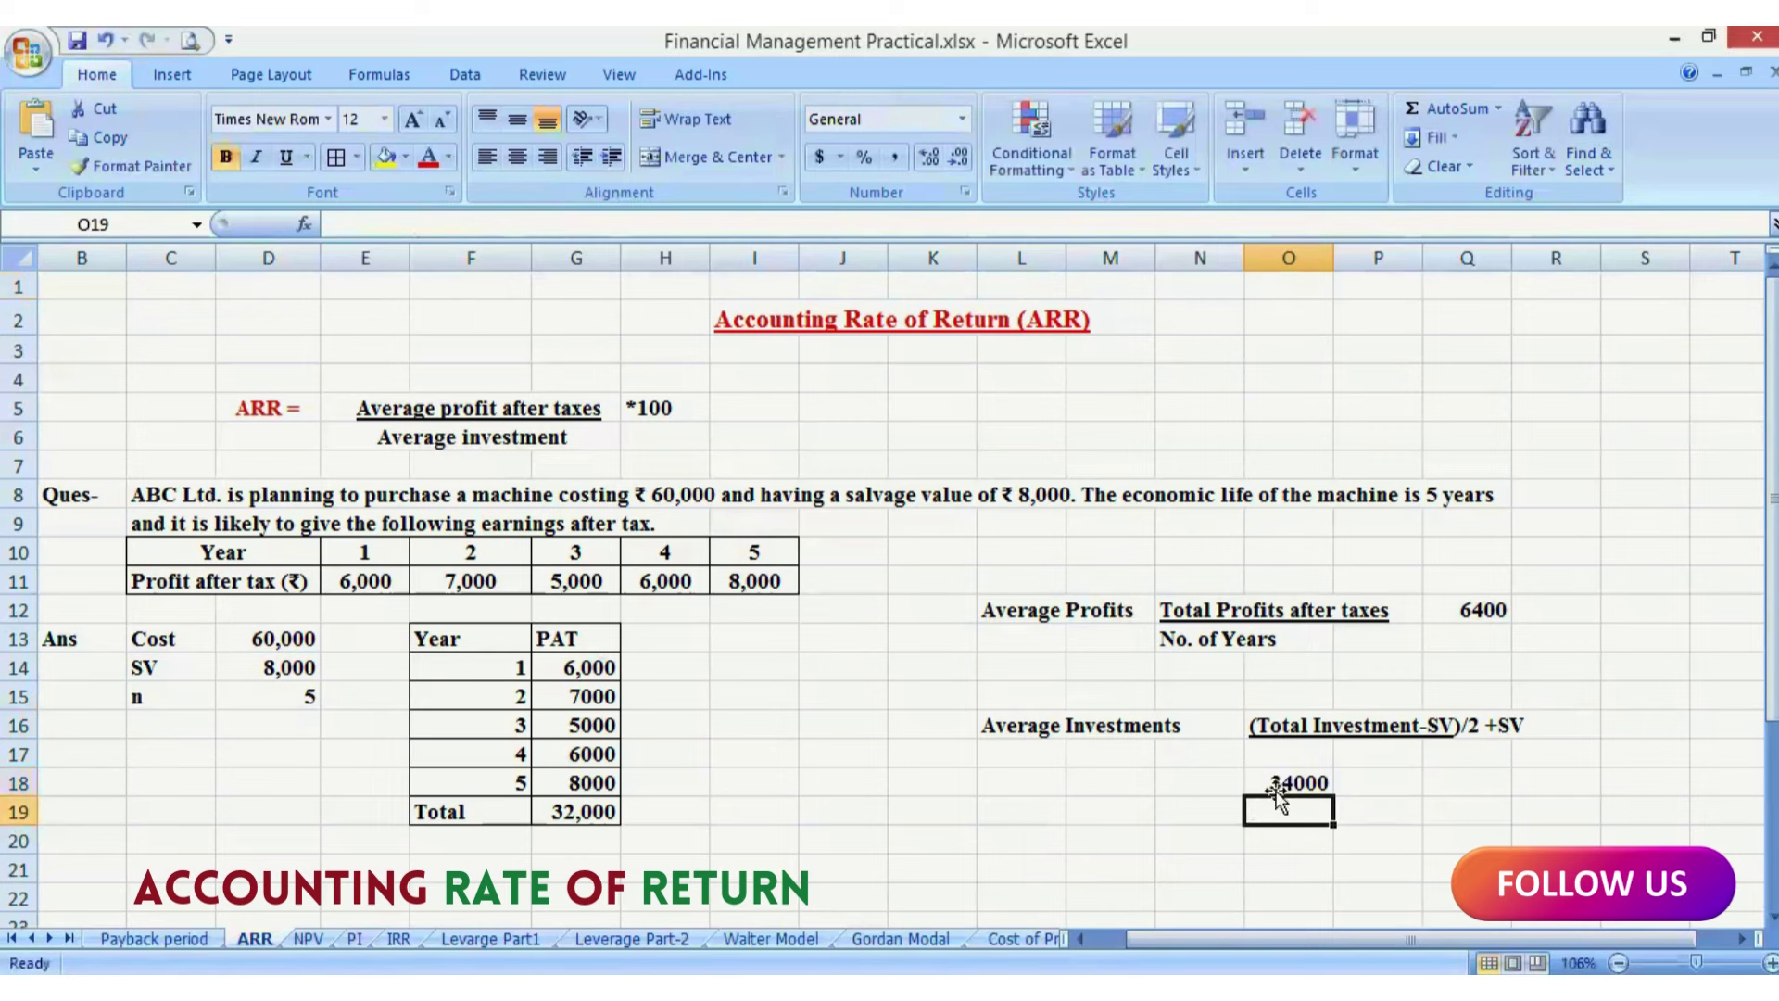
{"action": "left_click", "coordinate": [1285, 784]}
{"action": "key", "text": "Delete"}
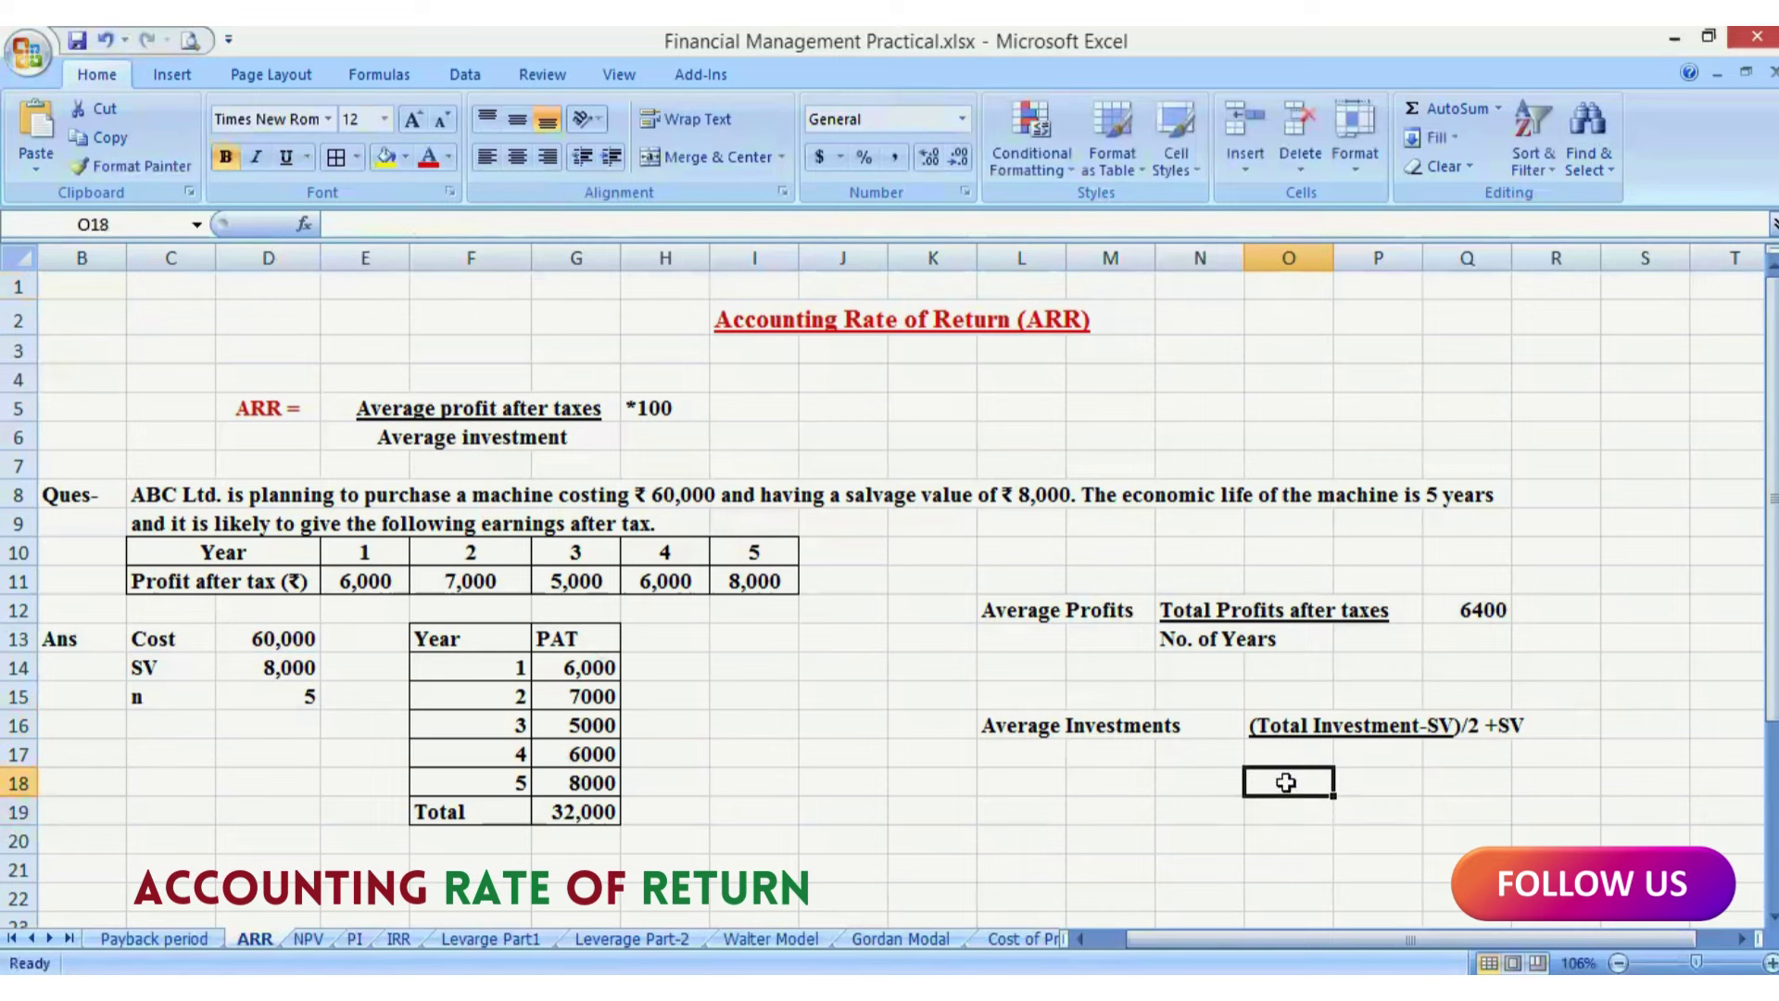
Step: Enter the average investment formula =(D13-D14)/2+D14 in the emptied cell O18
{"action": "type", "text": "="}
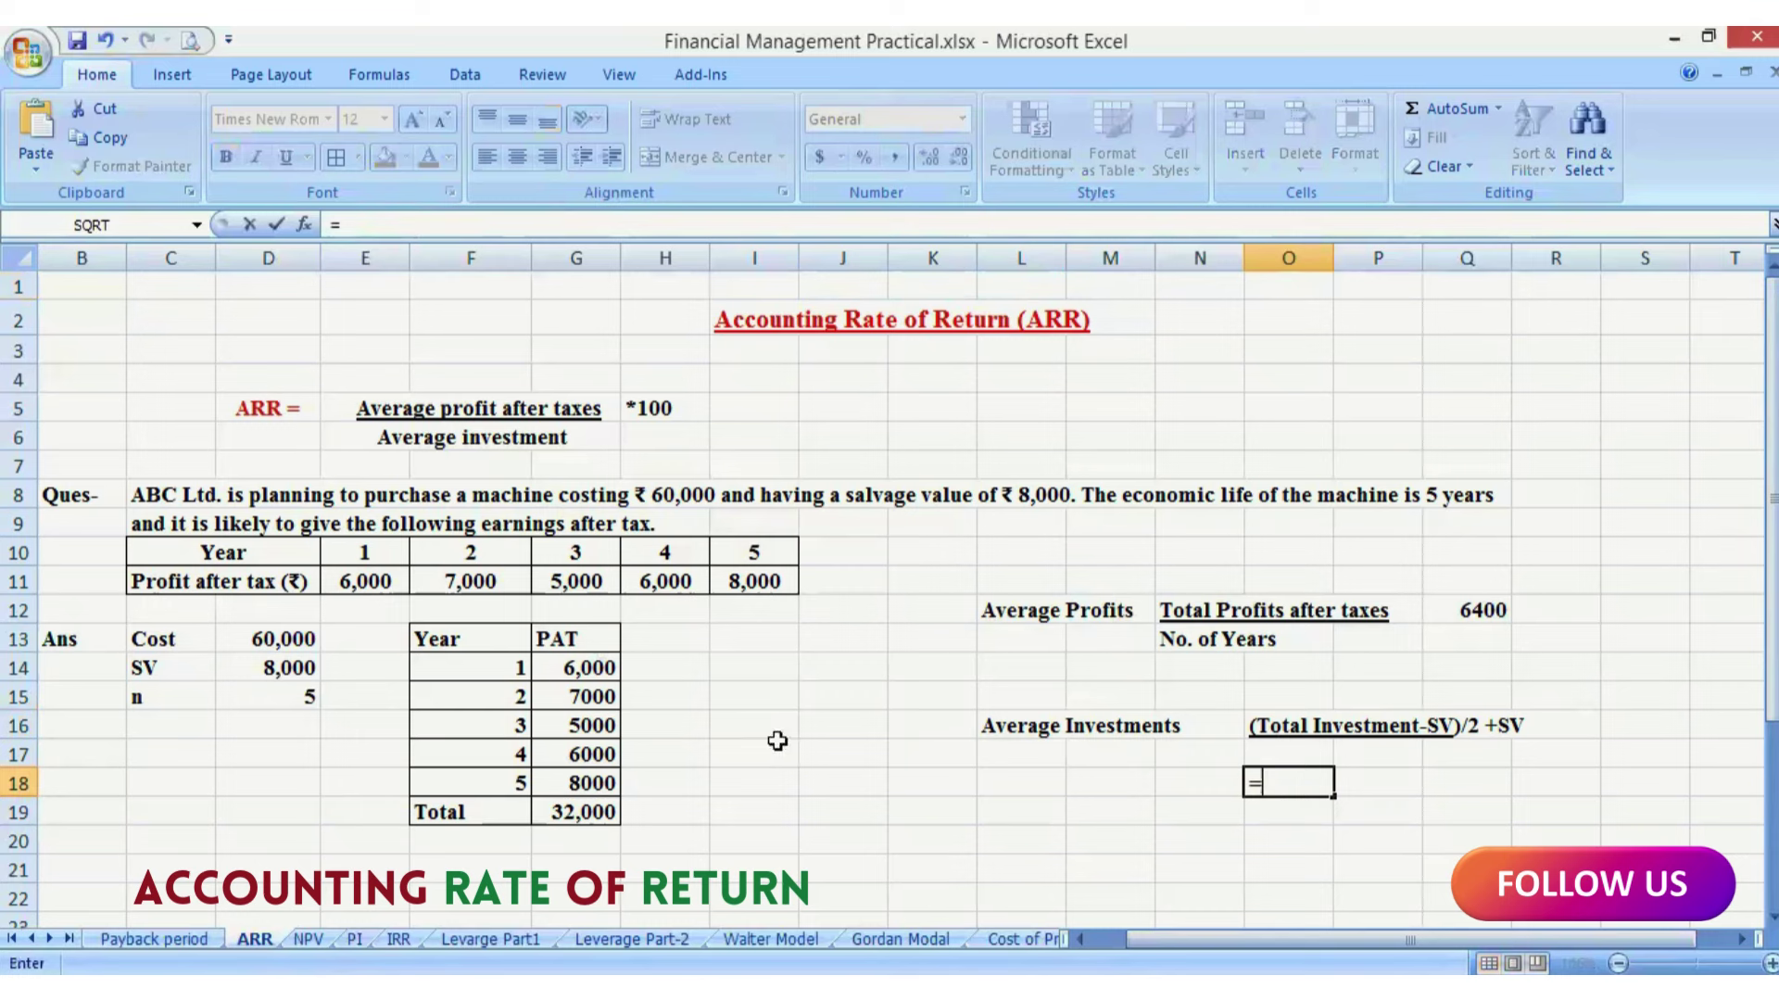
{"action": "type", "text": "("}
{"action": "left_click", "coordinate": [295, 641]}
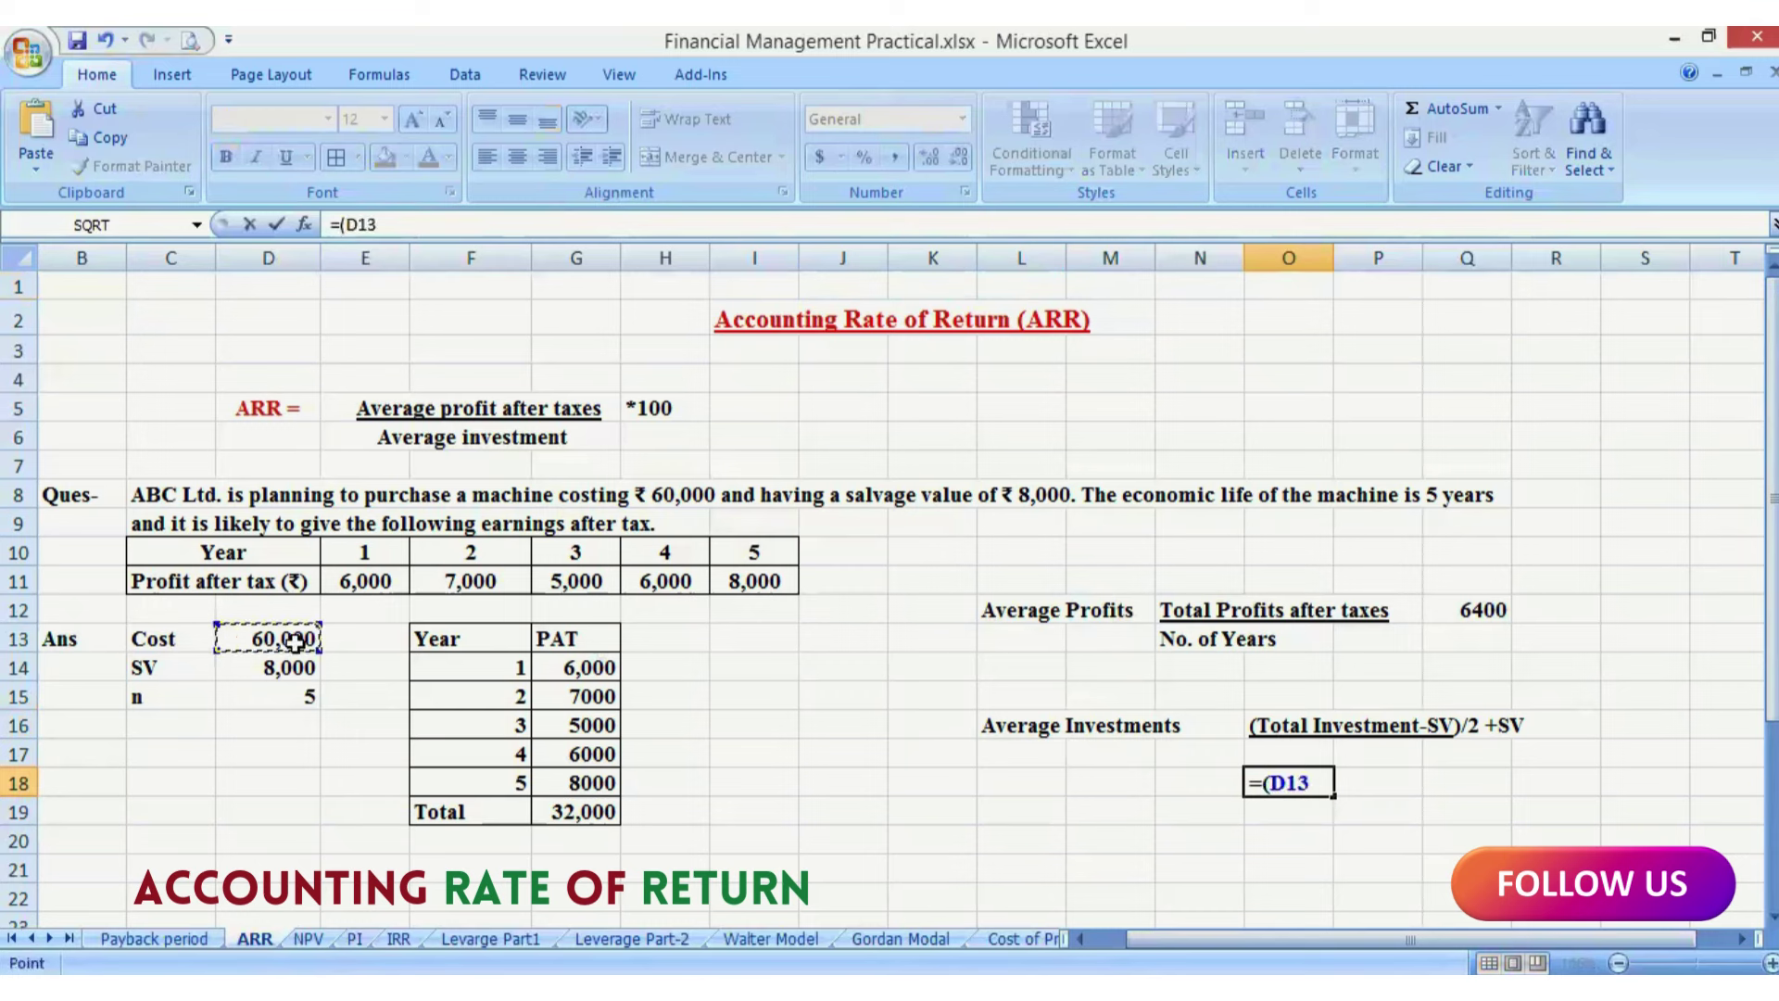
{"action": "type", "text": "-"}
{"action": "left_click", "coordinate": [278, 669]}
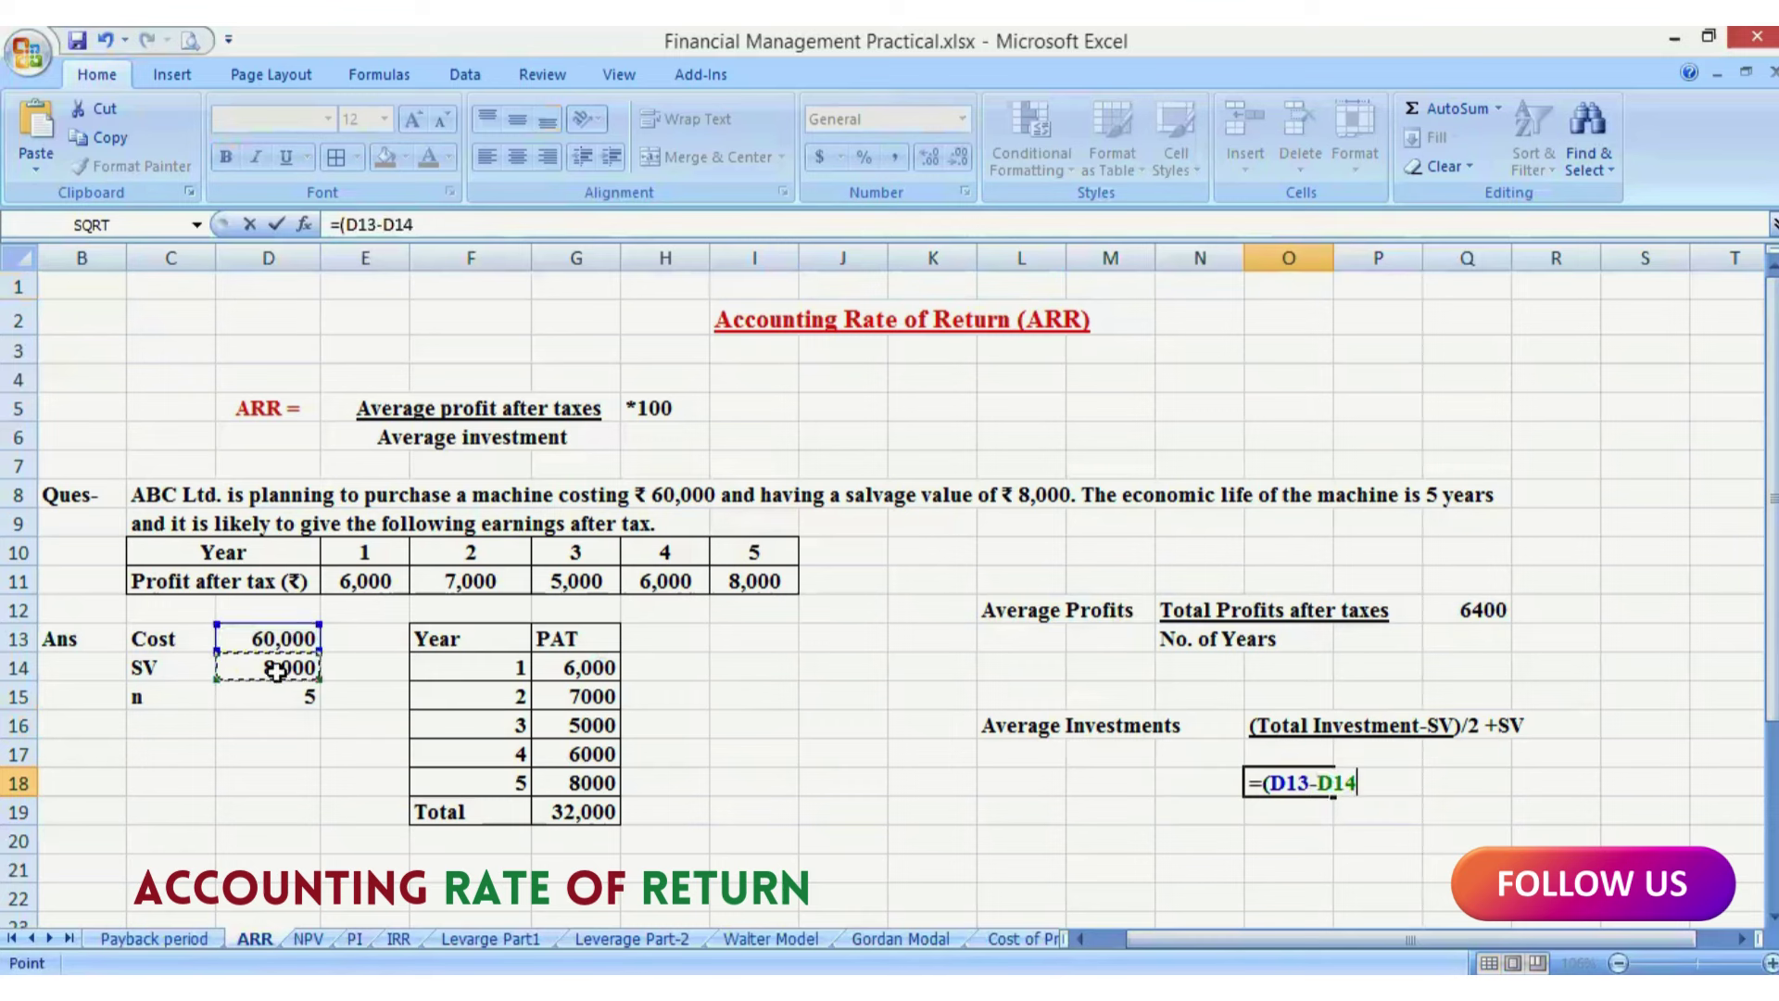
{"action": "type", "text": ")/2+"}
{"action": "left_click", "coordinate": [277, 671]}
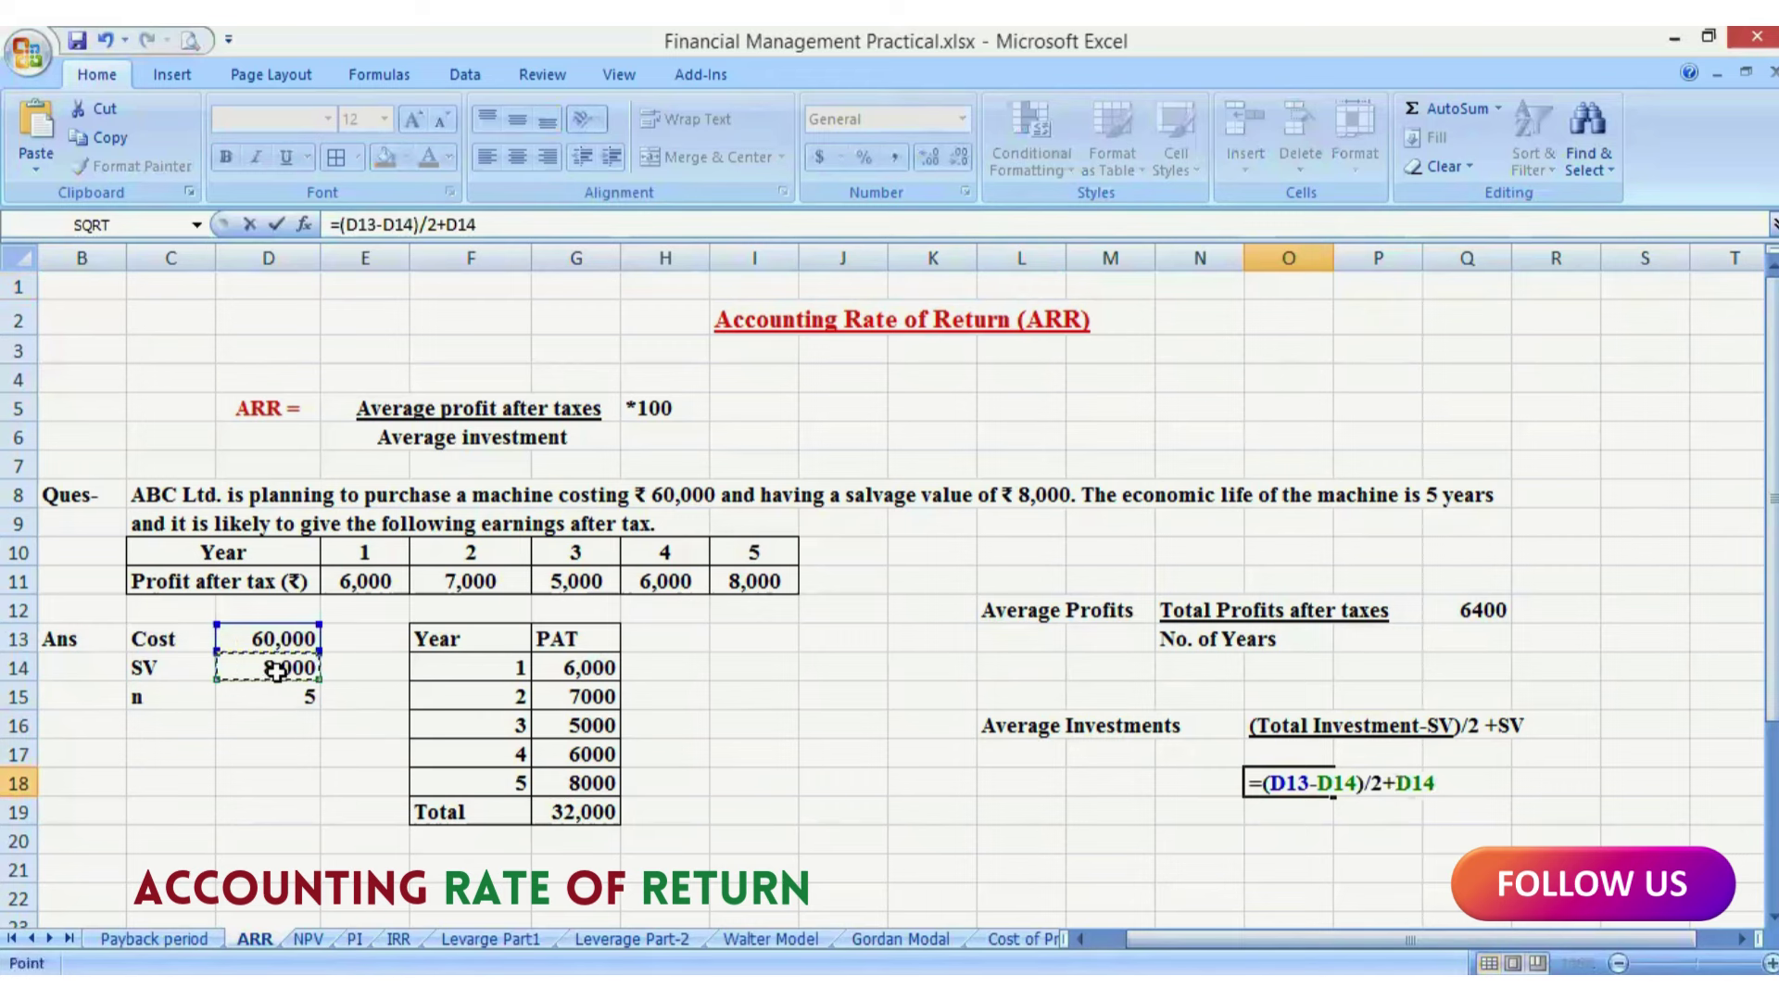
{"action": "key", "text": "Return"}
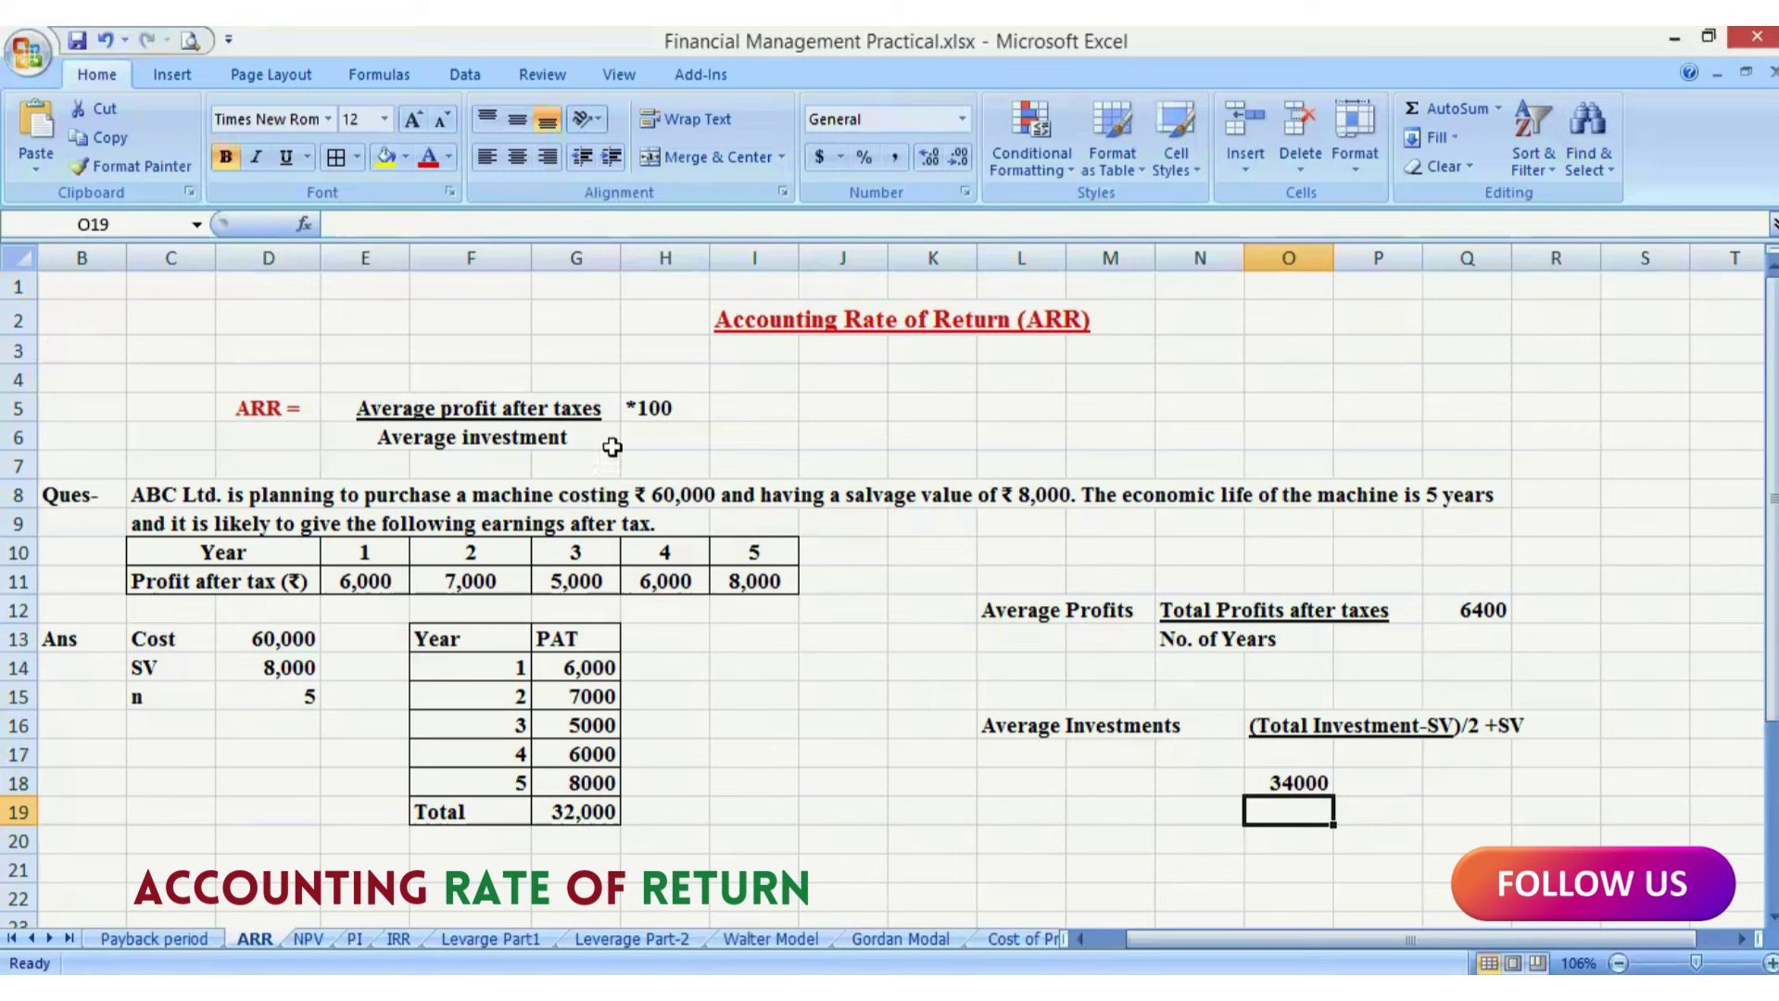
Step: Begin the ARR formula in the empty cell J5 with an equals sign
{"action": "left_click", "coordinate": [838, 409]}
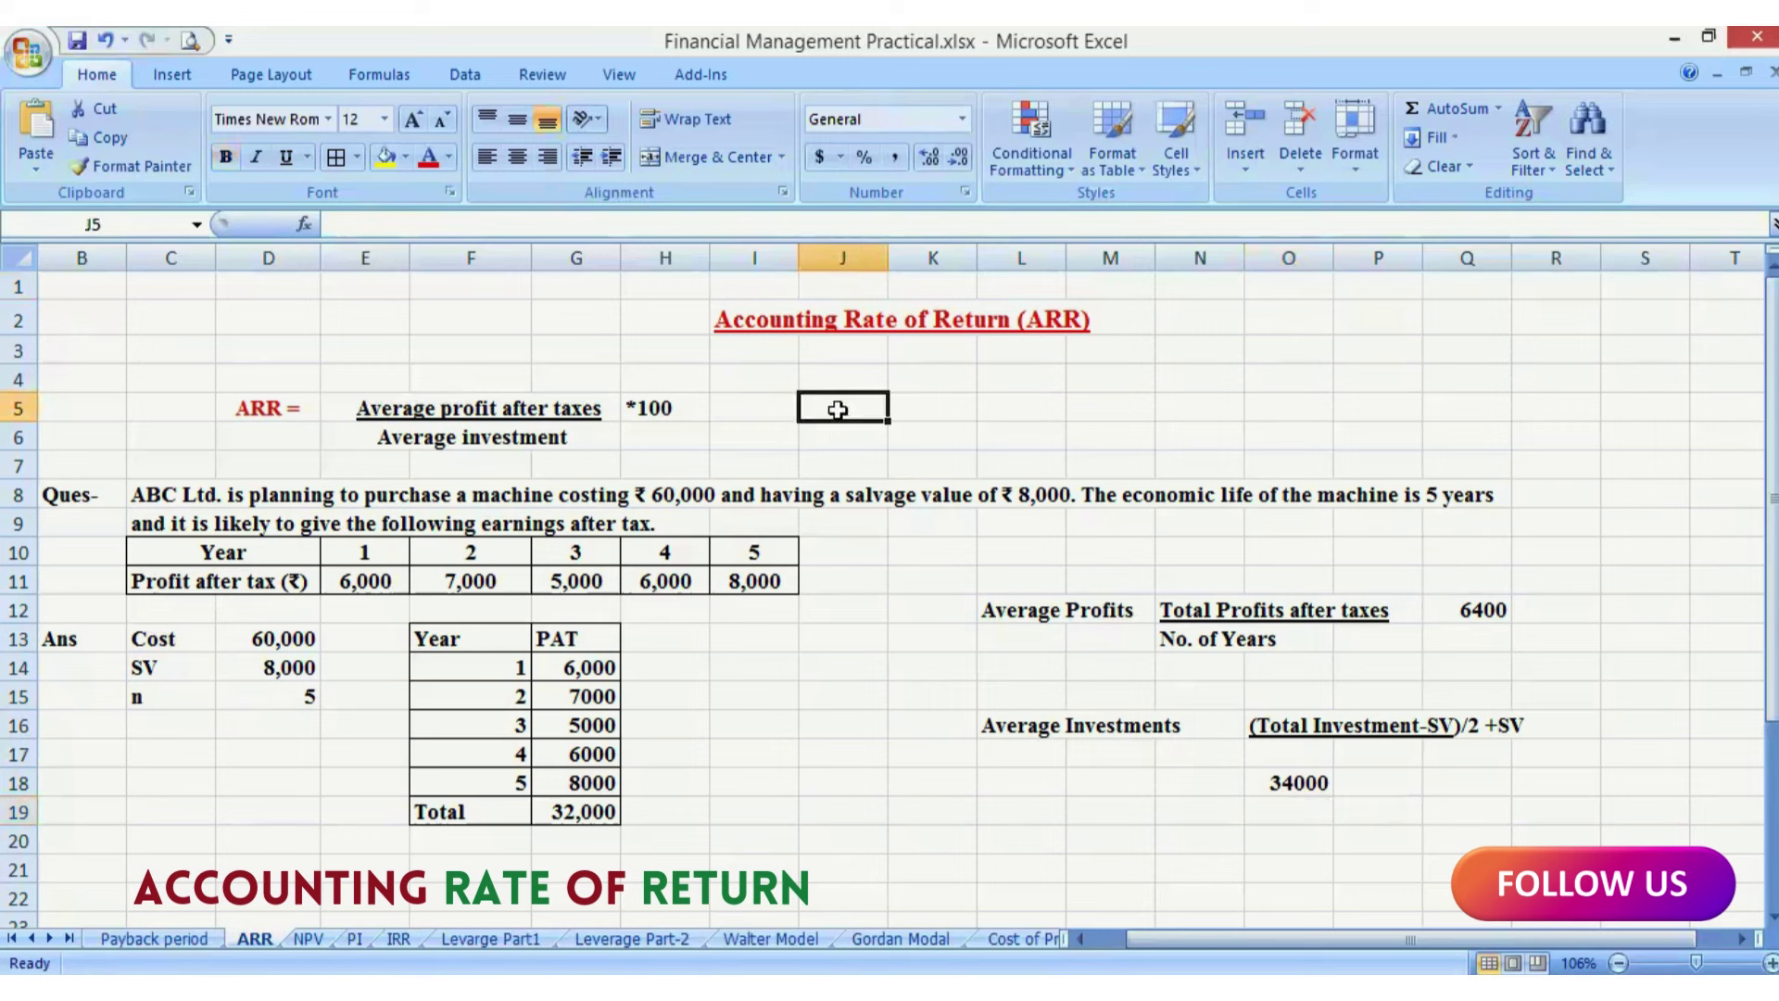
{"action": "type", "text": "="}
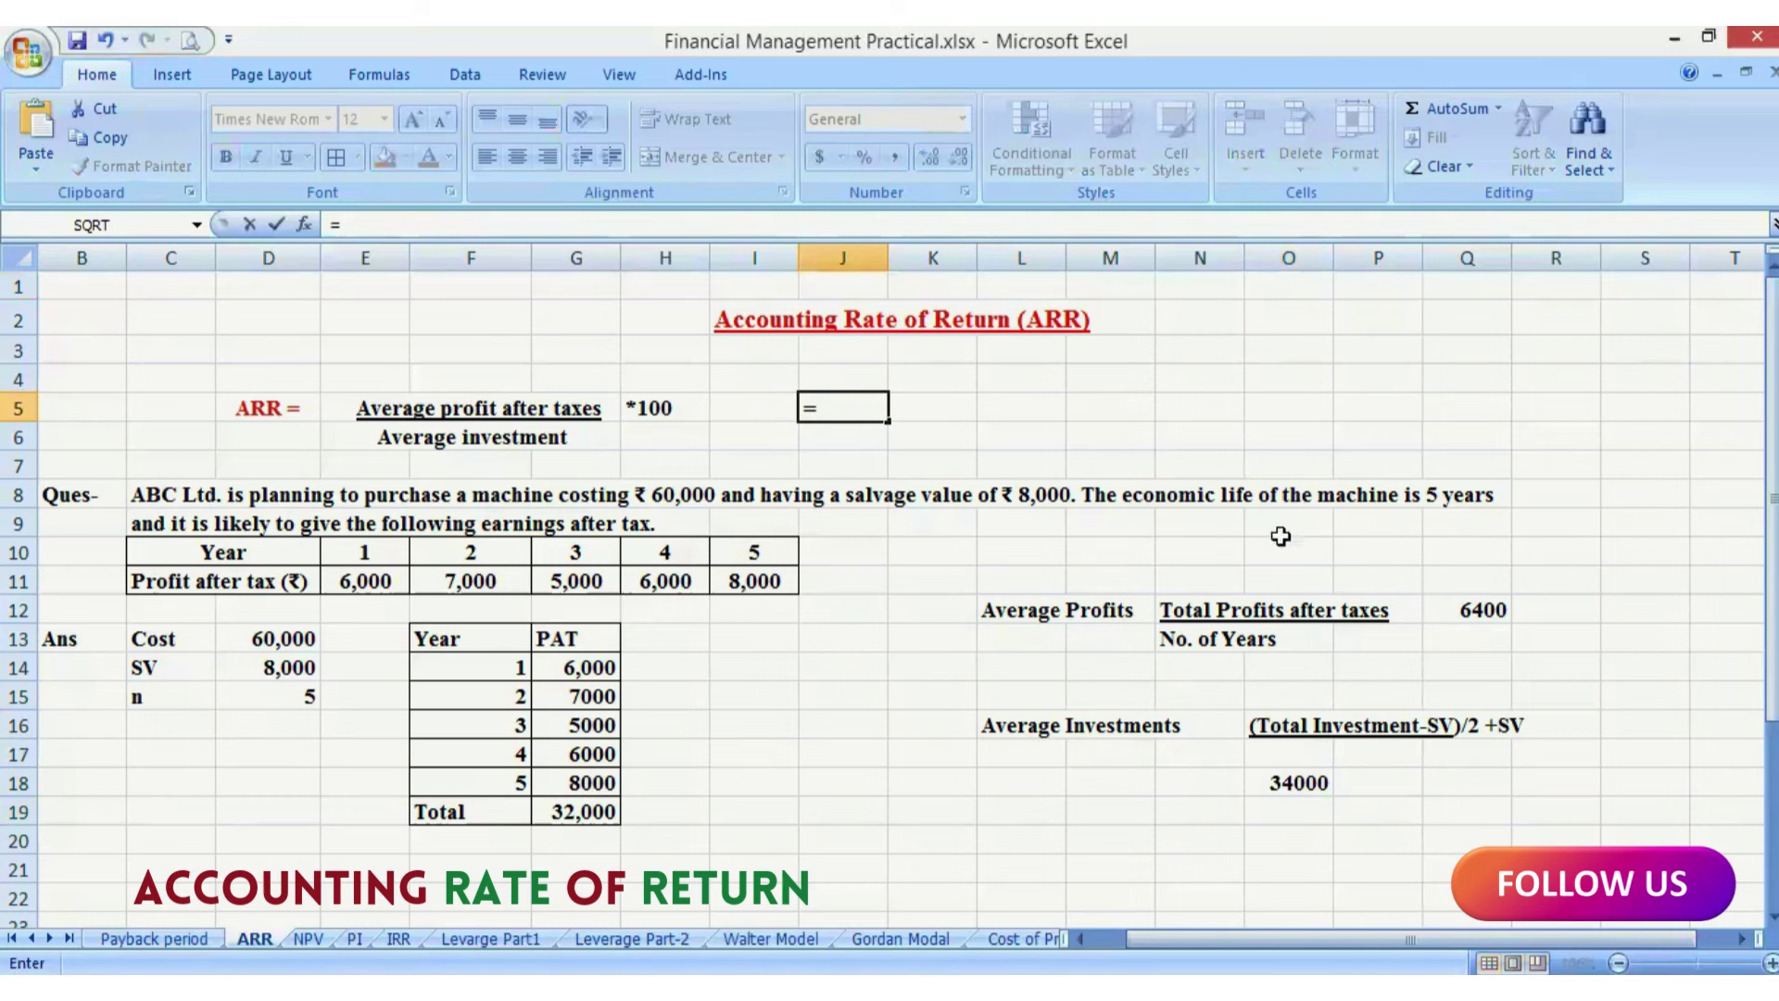
{"action": "left_click", "coordinate": [1458, 613]}
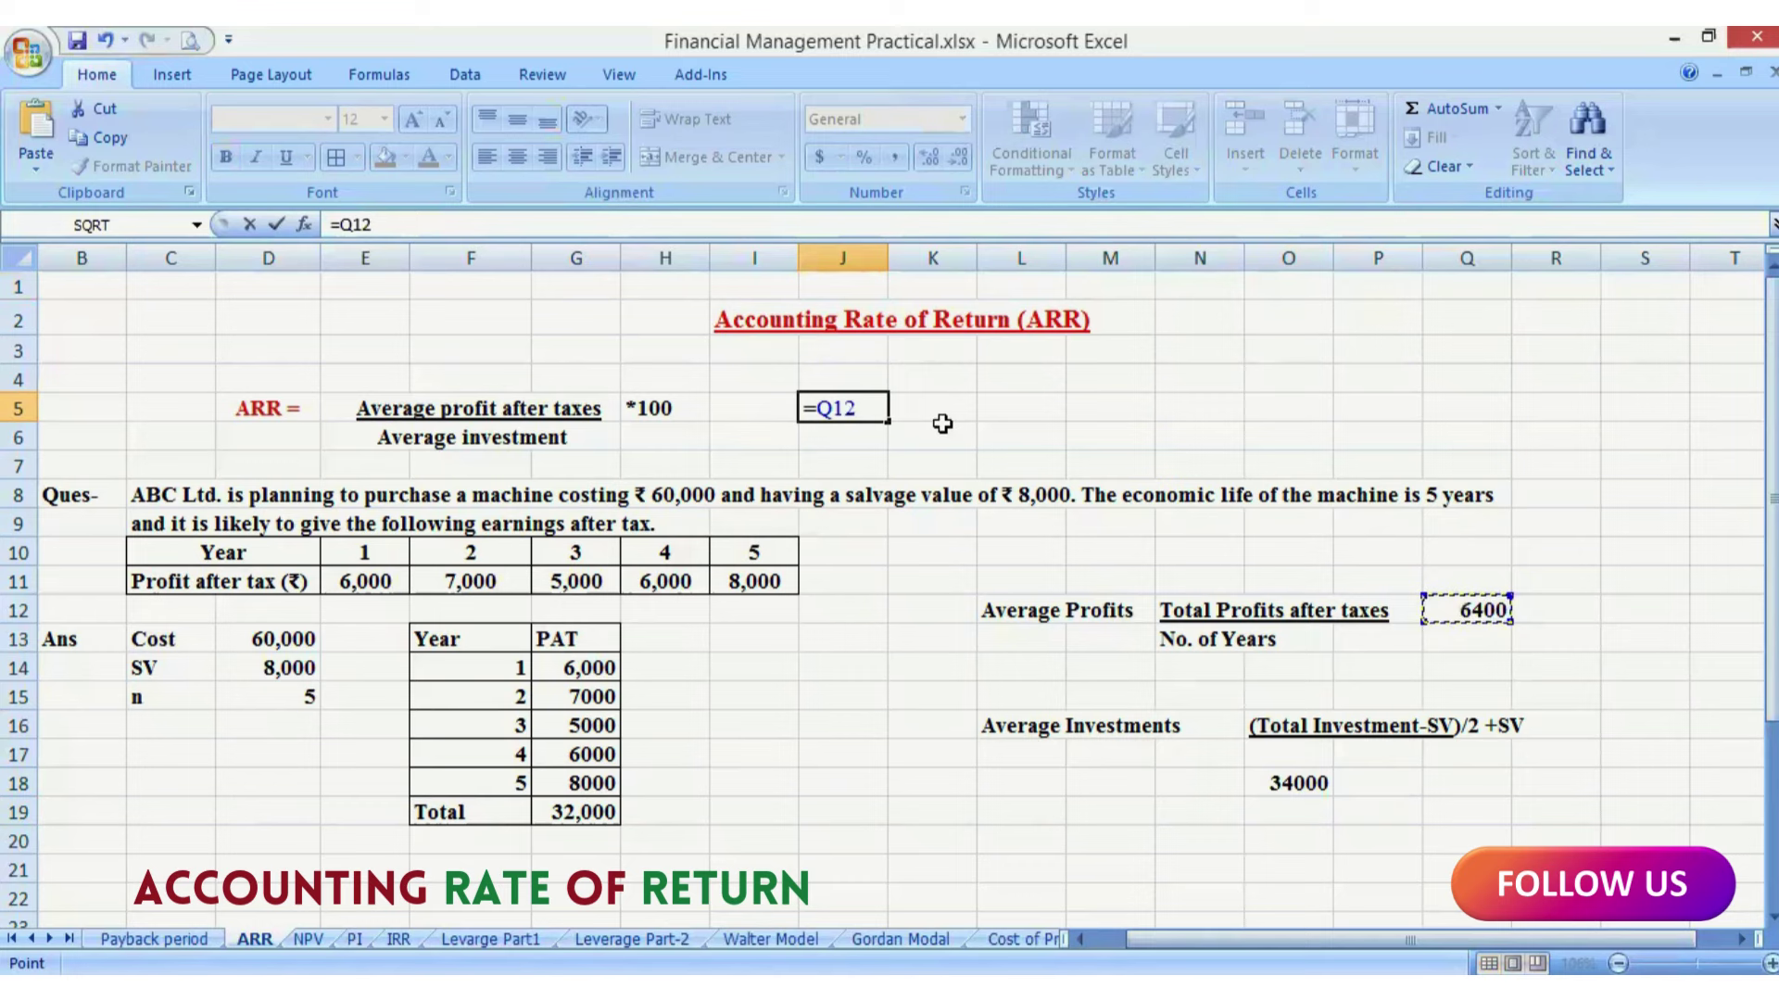
{"action": "left_click", "coordinate": [823, 407]}
{"action": "type", "text": "("}
{"action": "left_click", "coordinate": [868, 408]}
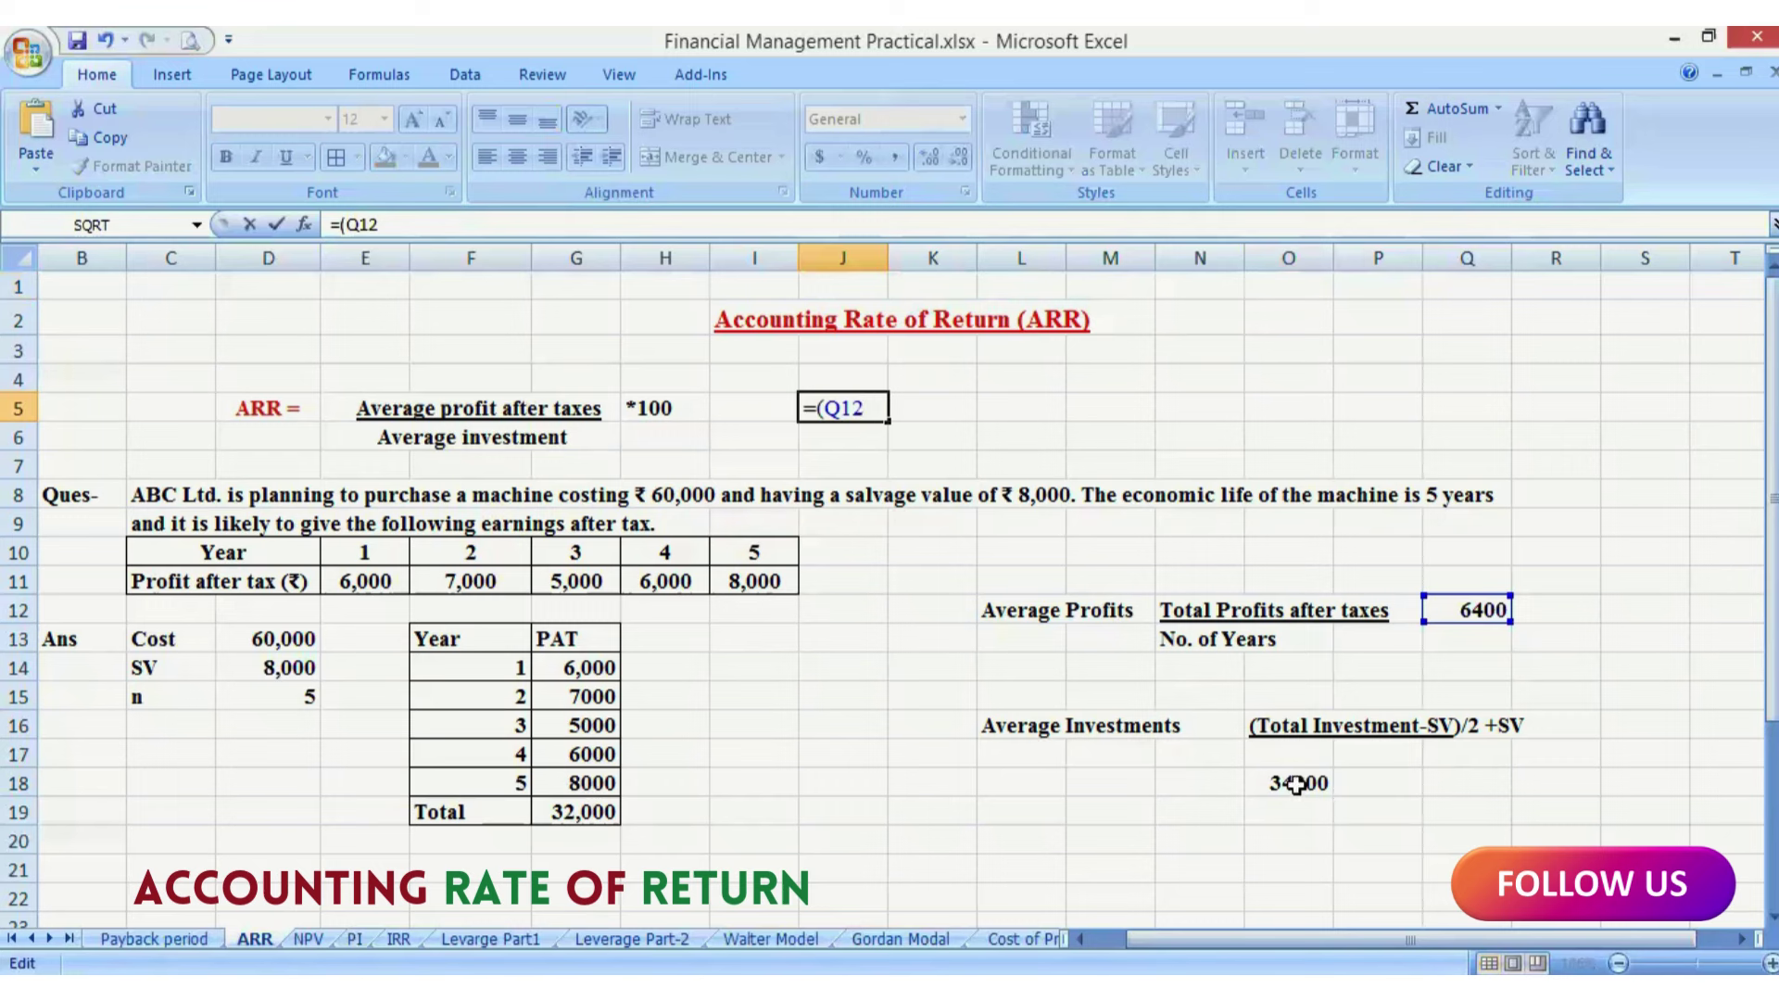
{"action": "key", "text": "Return"}
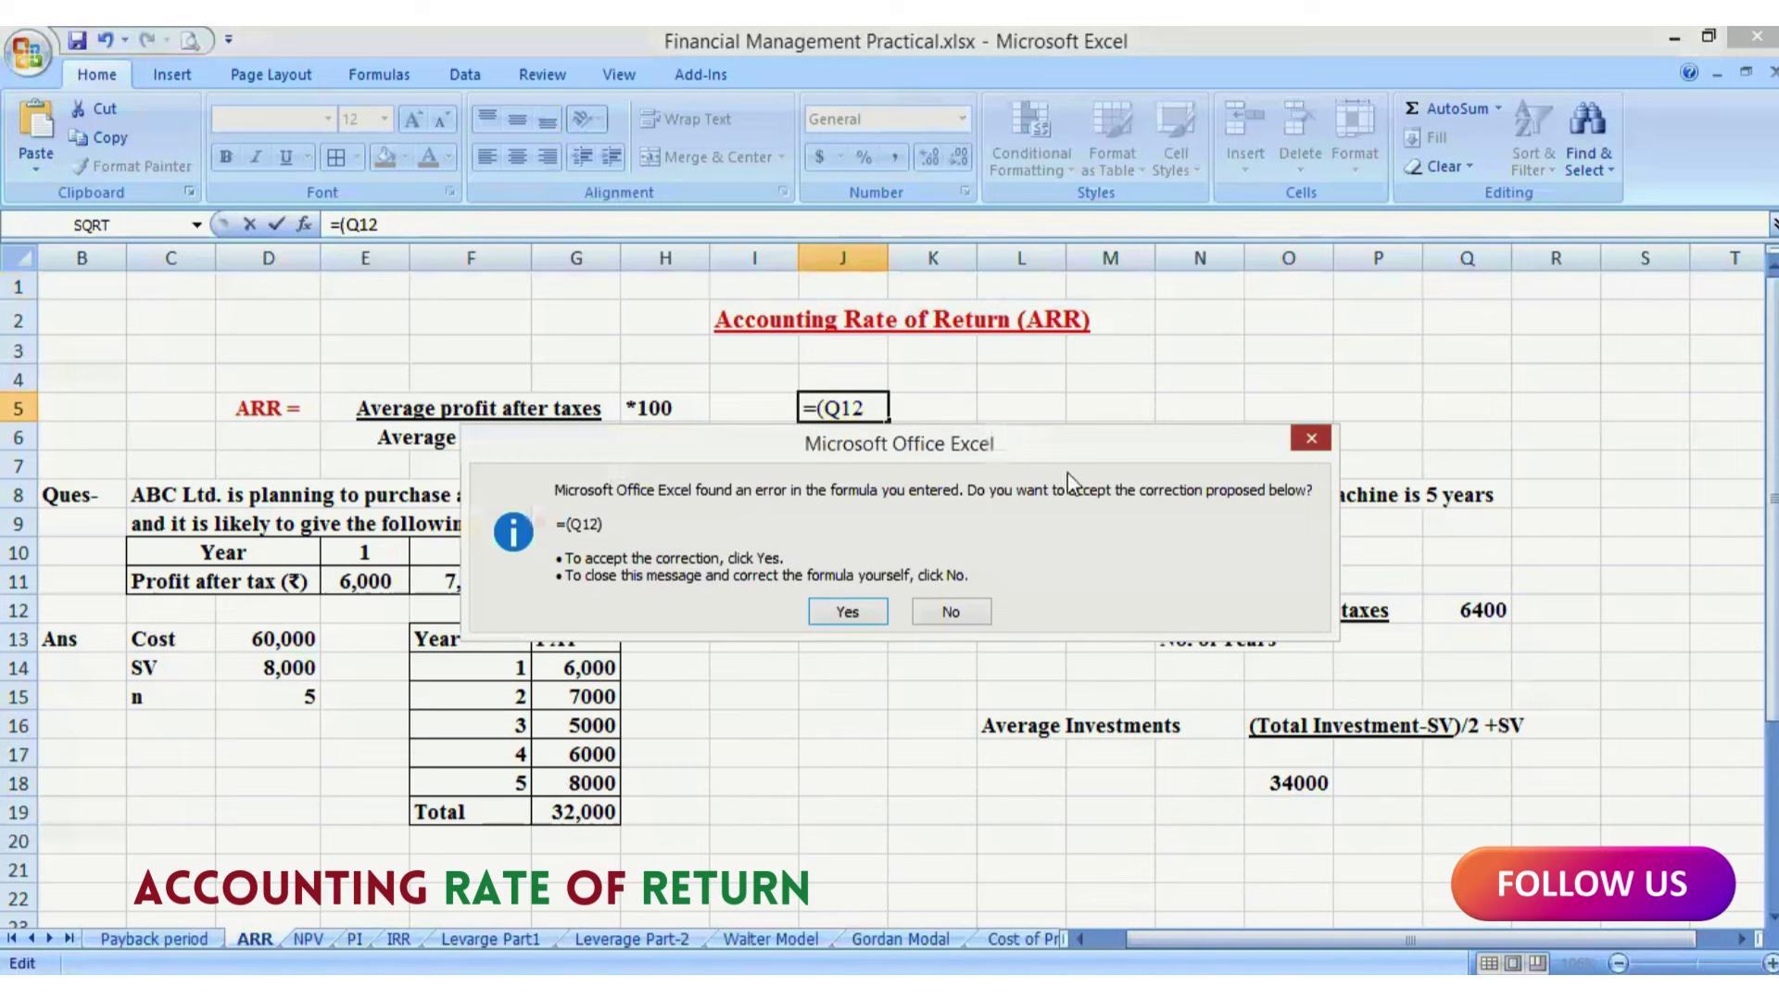
{"action": "left_click", "coordinate": [940, 610]}
{"action": "left_click", "coordinate": [933, 582]}
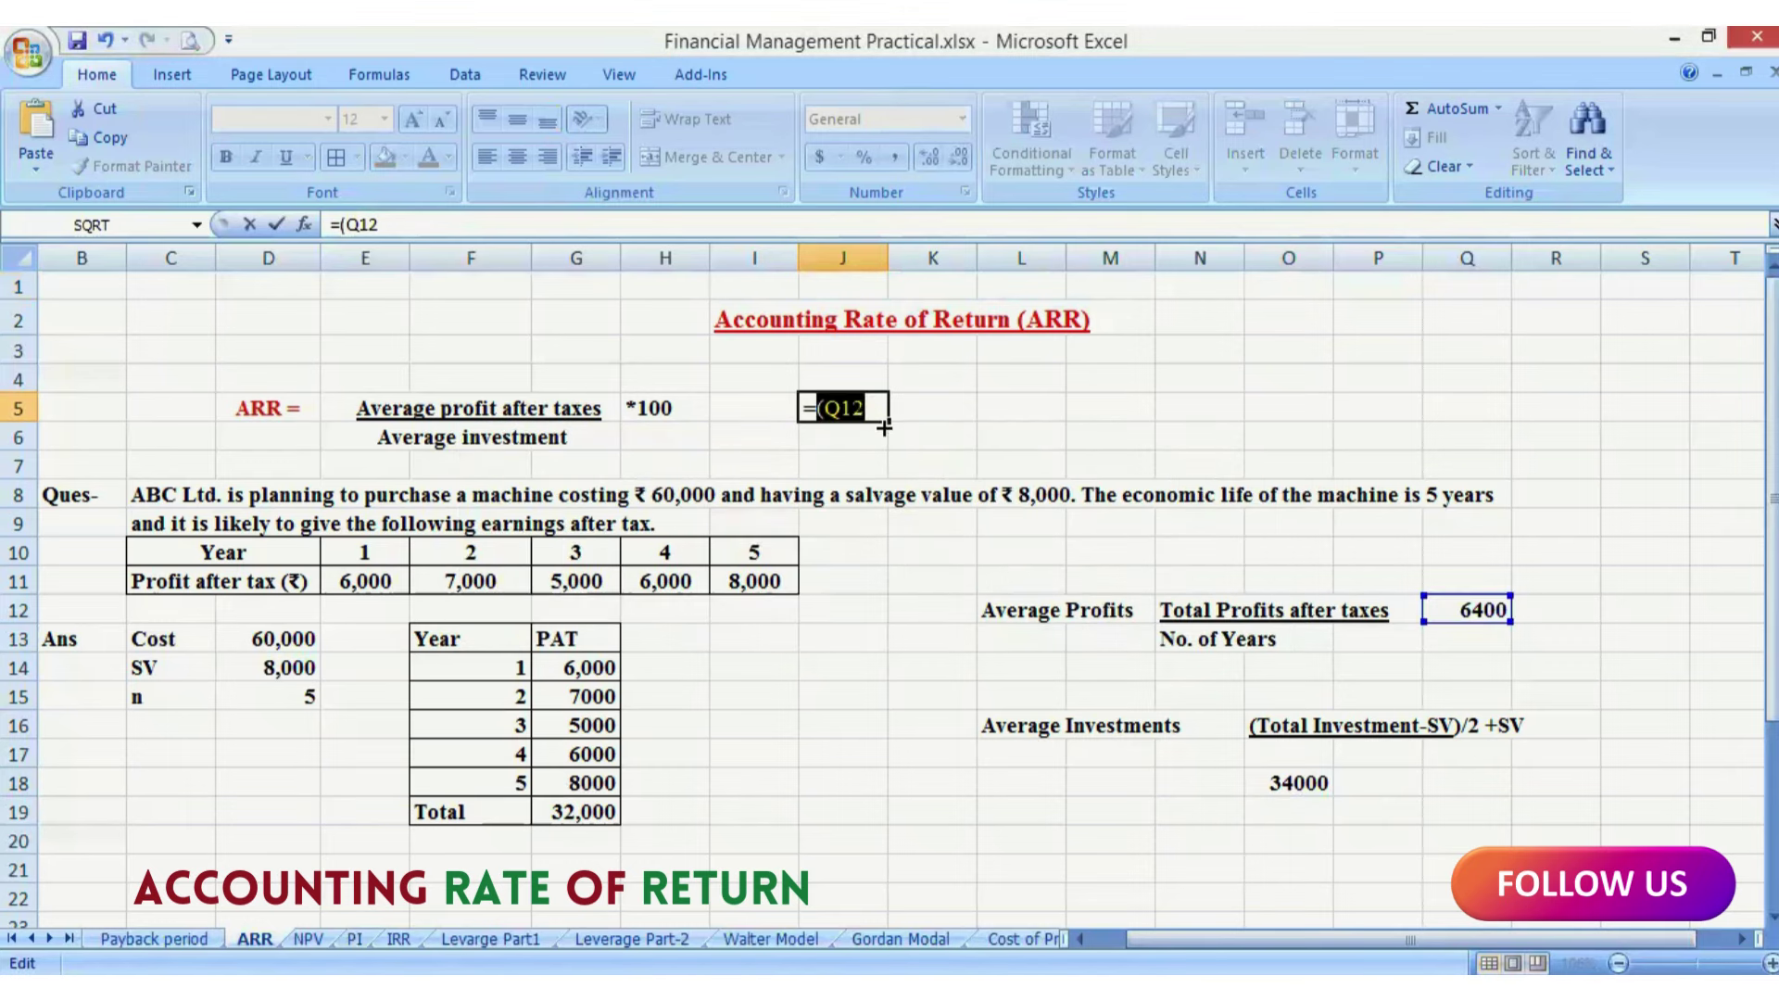
{"action": "left_click", "coordinate": [876, 402]}
{"action": "key", "text": "BackSpace"}
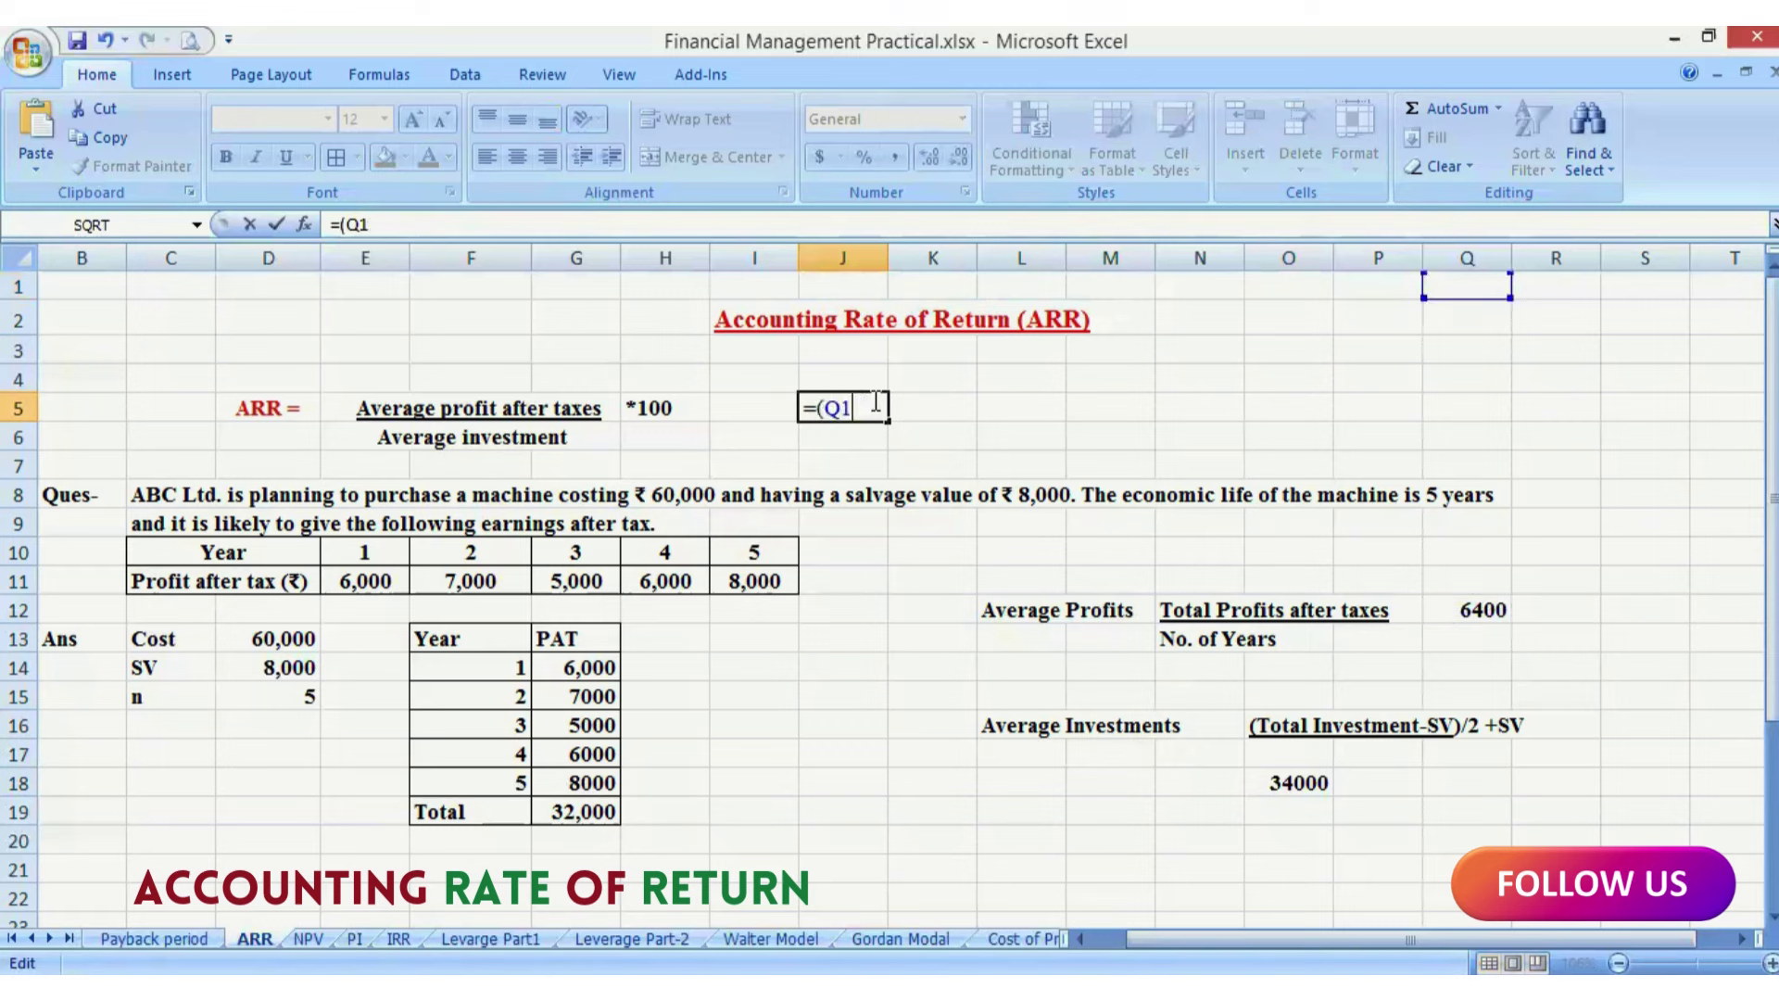
{"action": "key", "text": "BackSpace"}
{"action": "key", "text": "BackSpace"}
{"action": "key", "text": "BackSpace"}
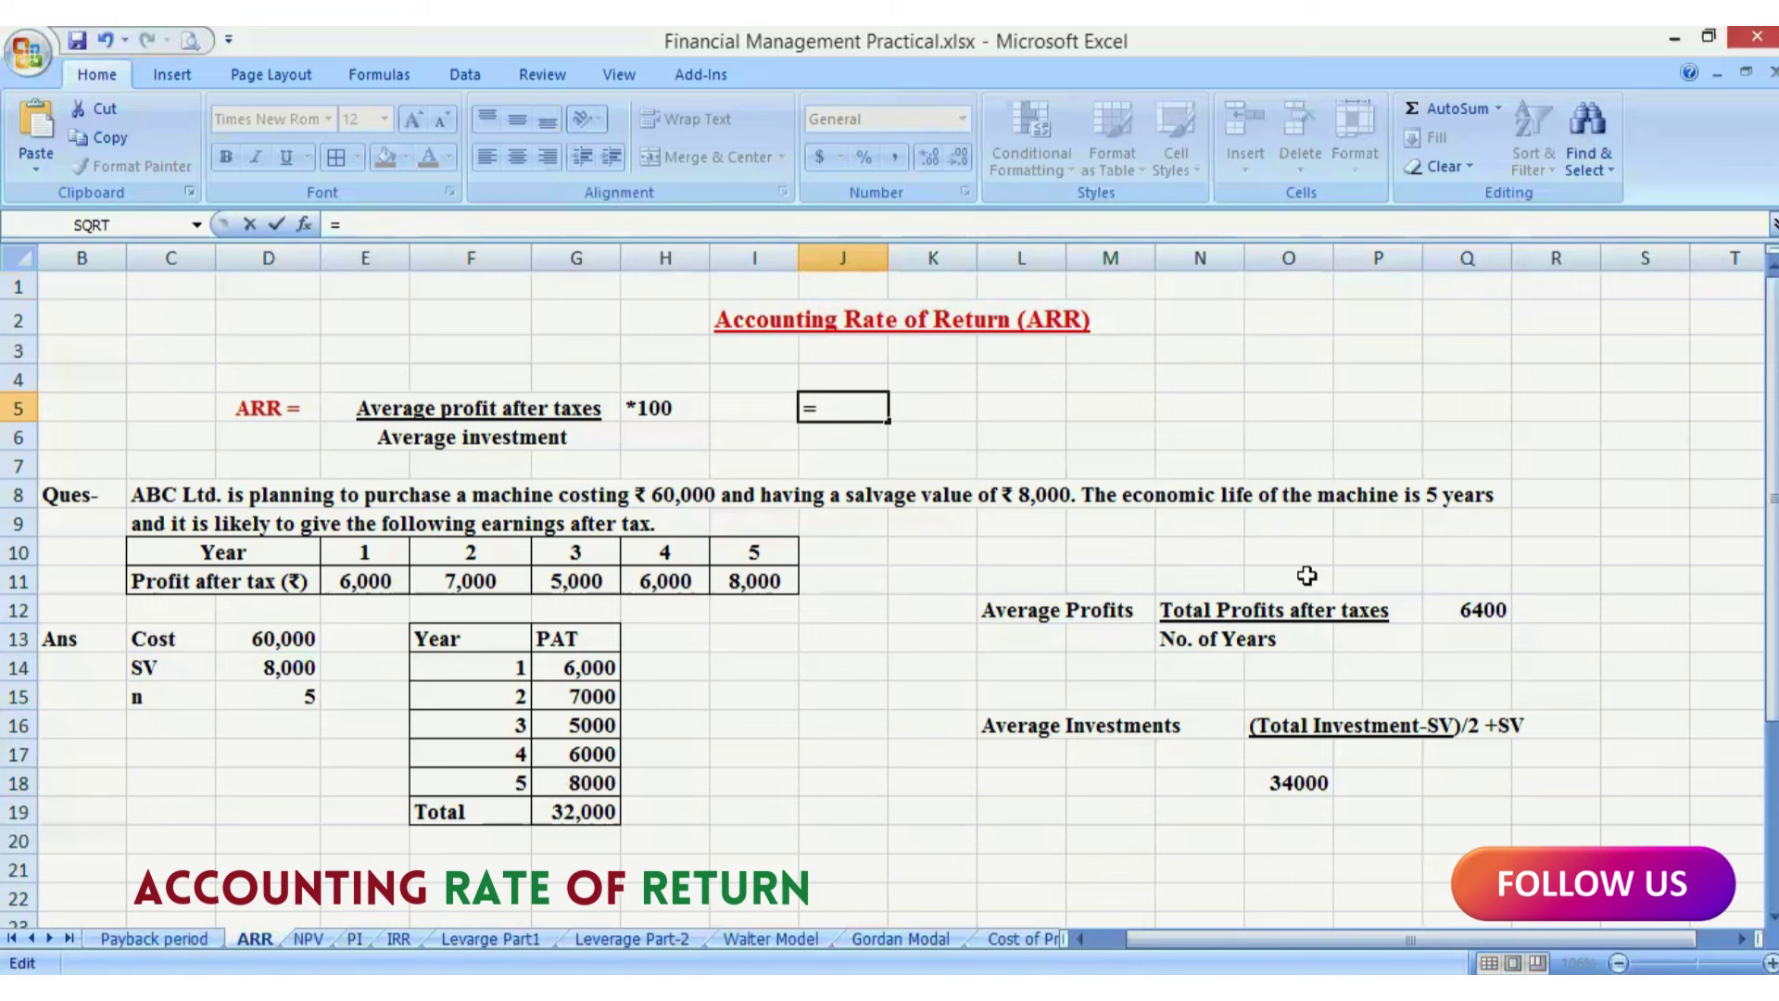
Step: Complete the ARR formula in J5 as =(Q12/O18)*100, dividing average profits by average investment
{"action": "type", "text": "("}
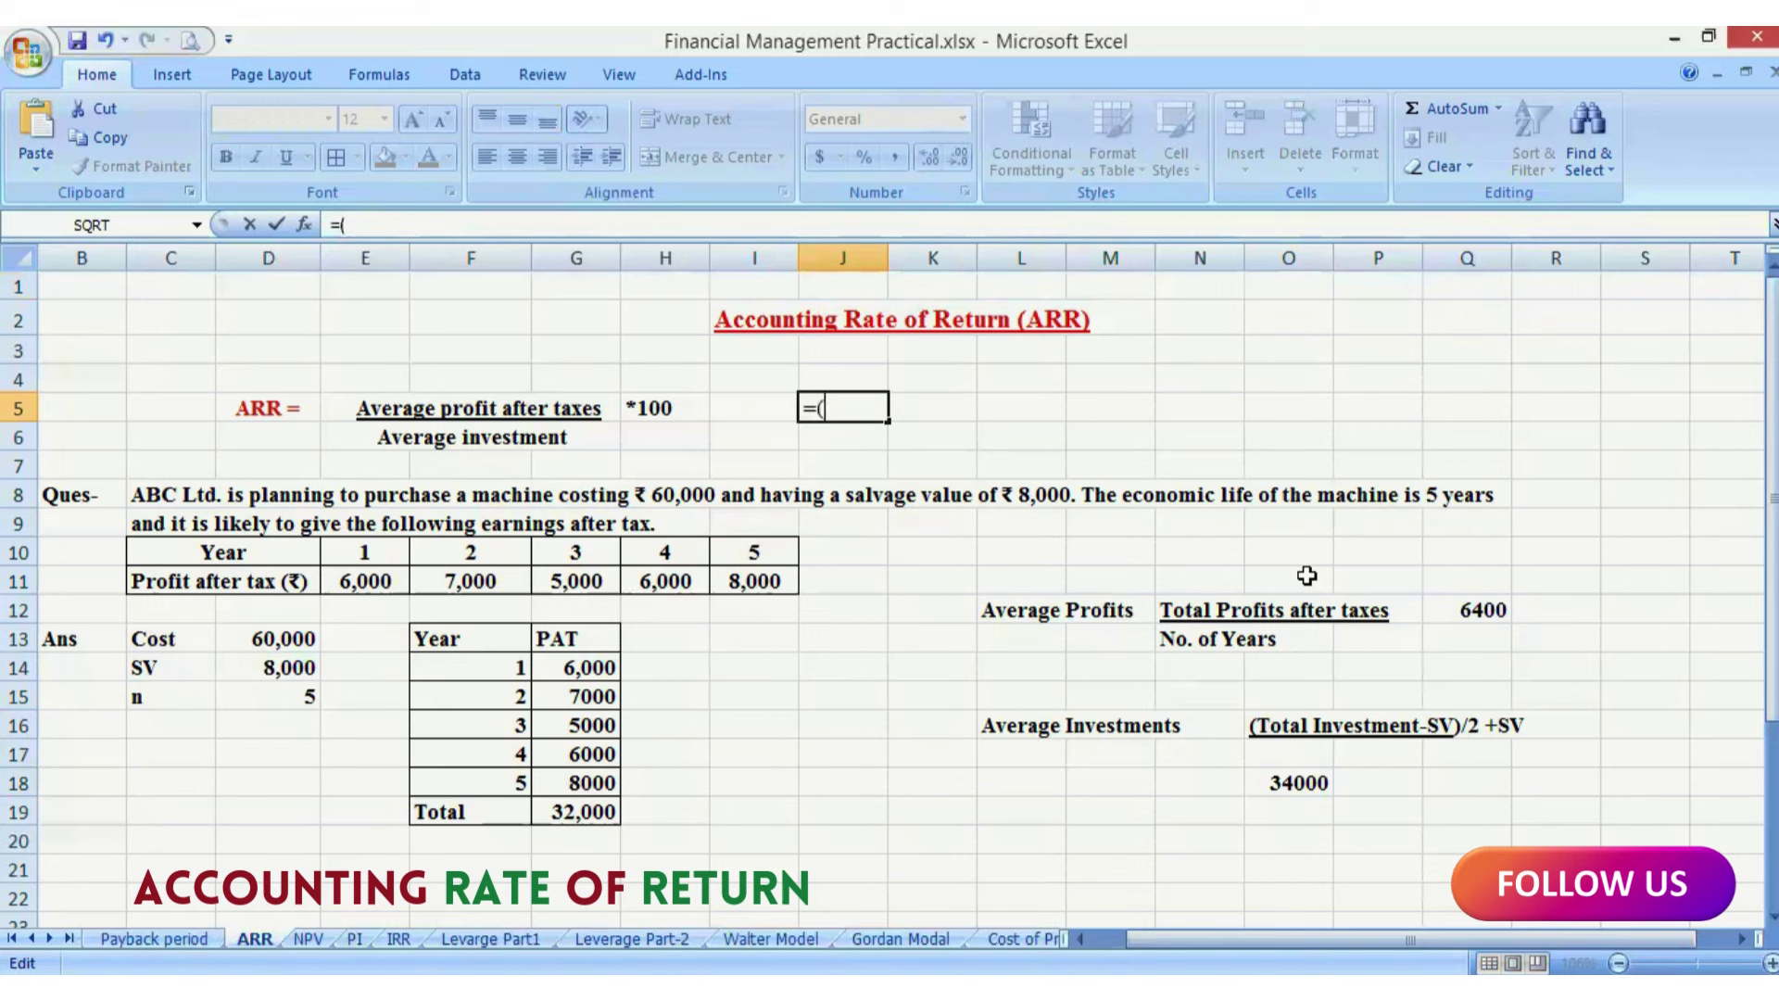
{"action": "left_click", "coordinate": [1446, 607]}
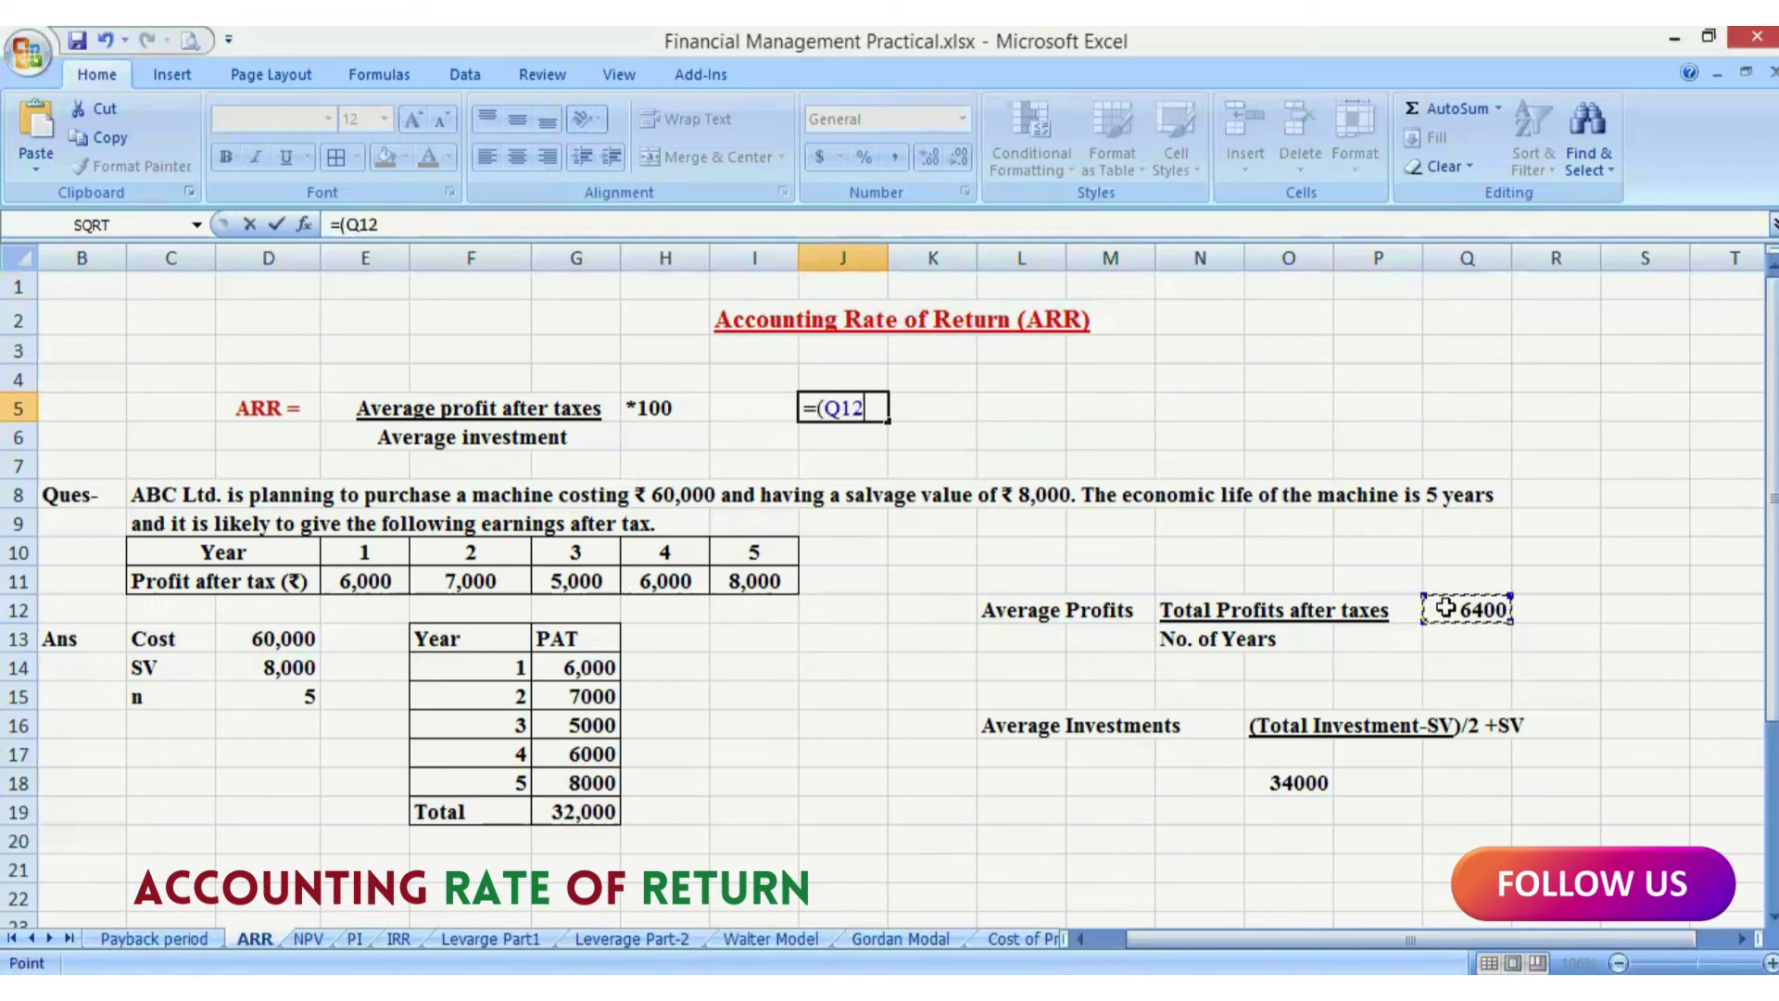
{"action": "type", "text": "/"}
{"action": "left_click", "coordinate": [1309, 784]}
{"action": "type", "text": ")*"}
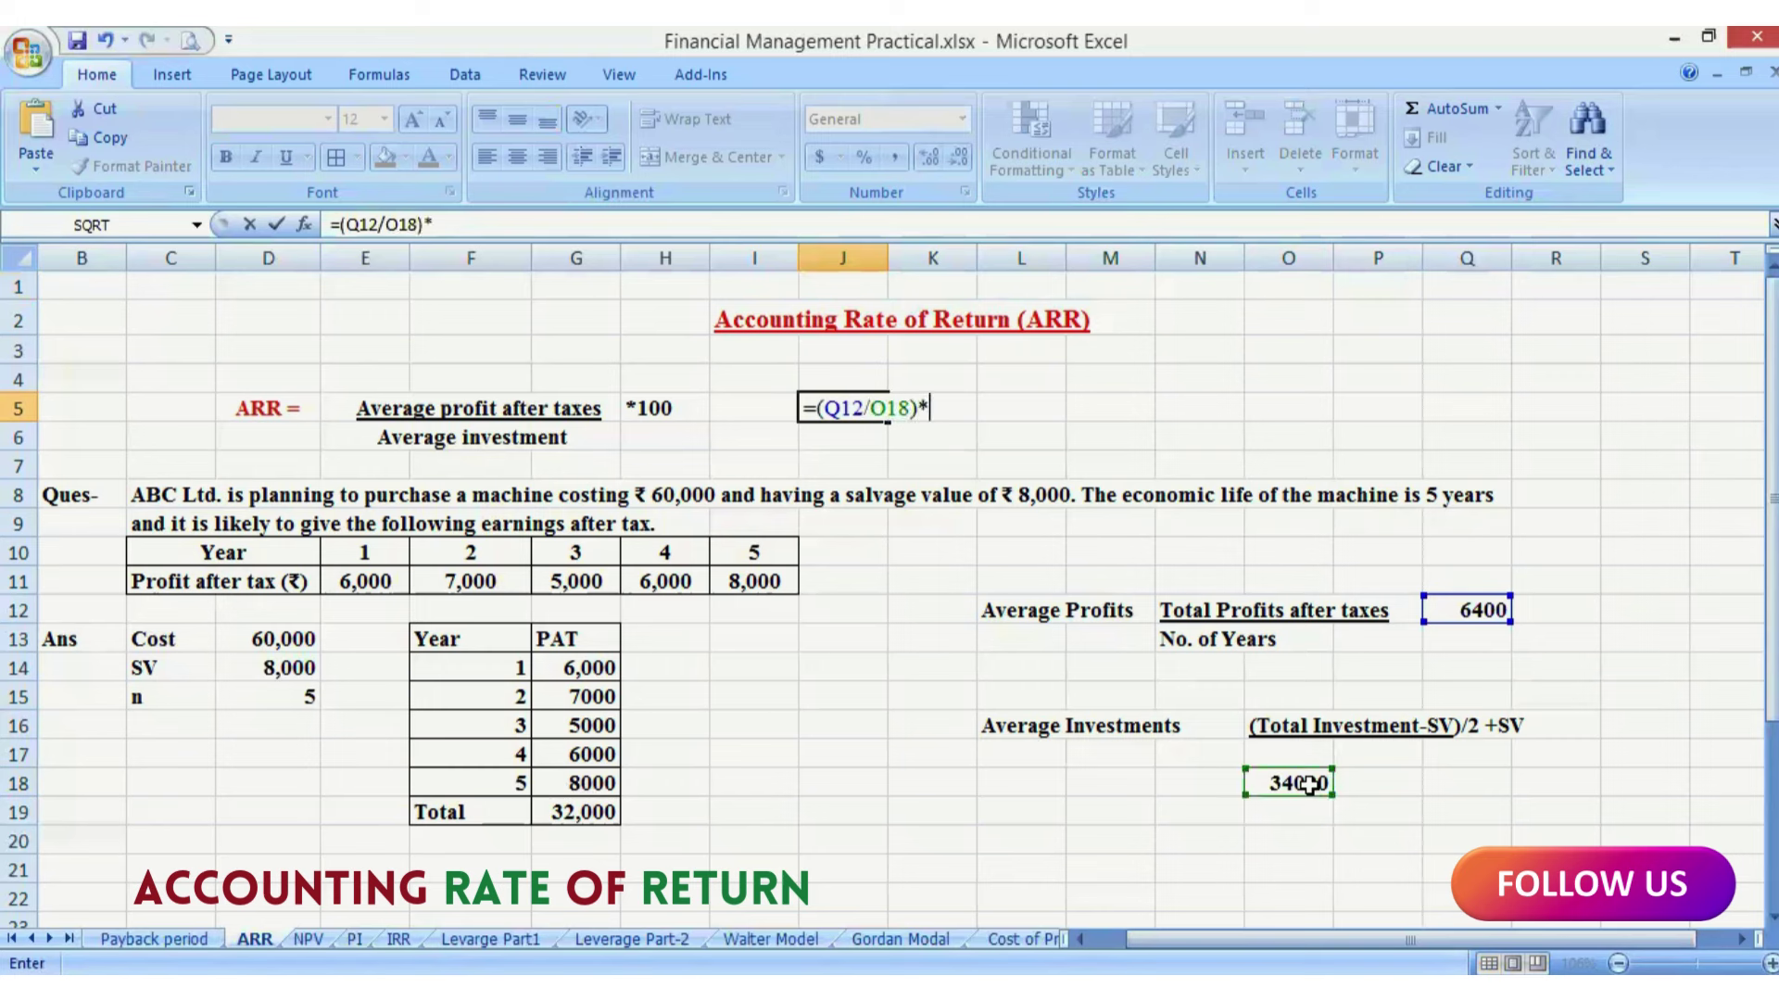
{"action": "type", "text": "100"}
{"action": "key", "text": "Return"}
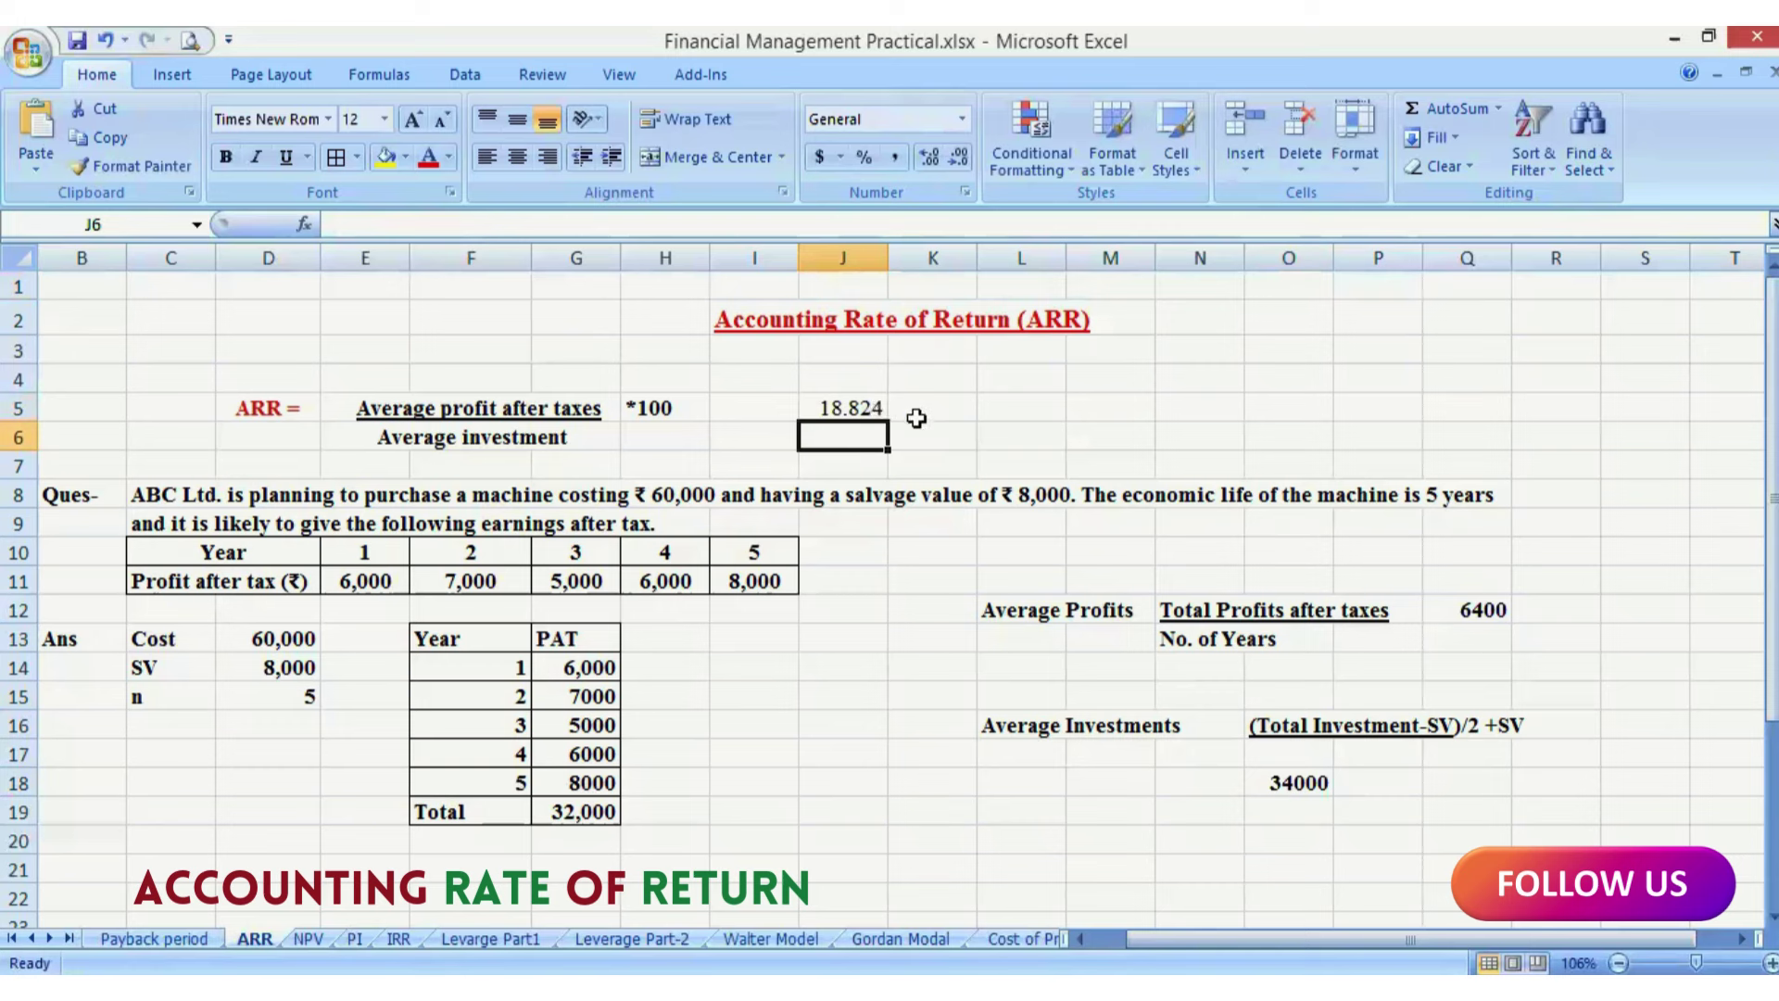
Step: Try the Percentage number format on the ARR result in J5, undo it, and review the cell's formula
{"action": "left_click", "coordinate": [865, 407]}
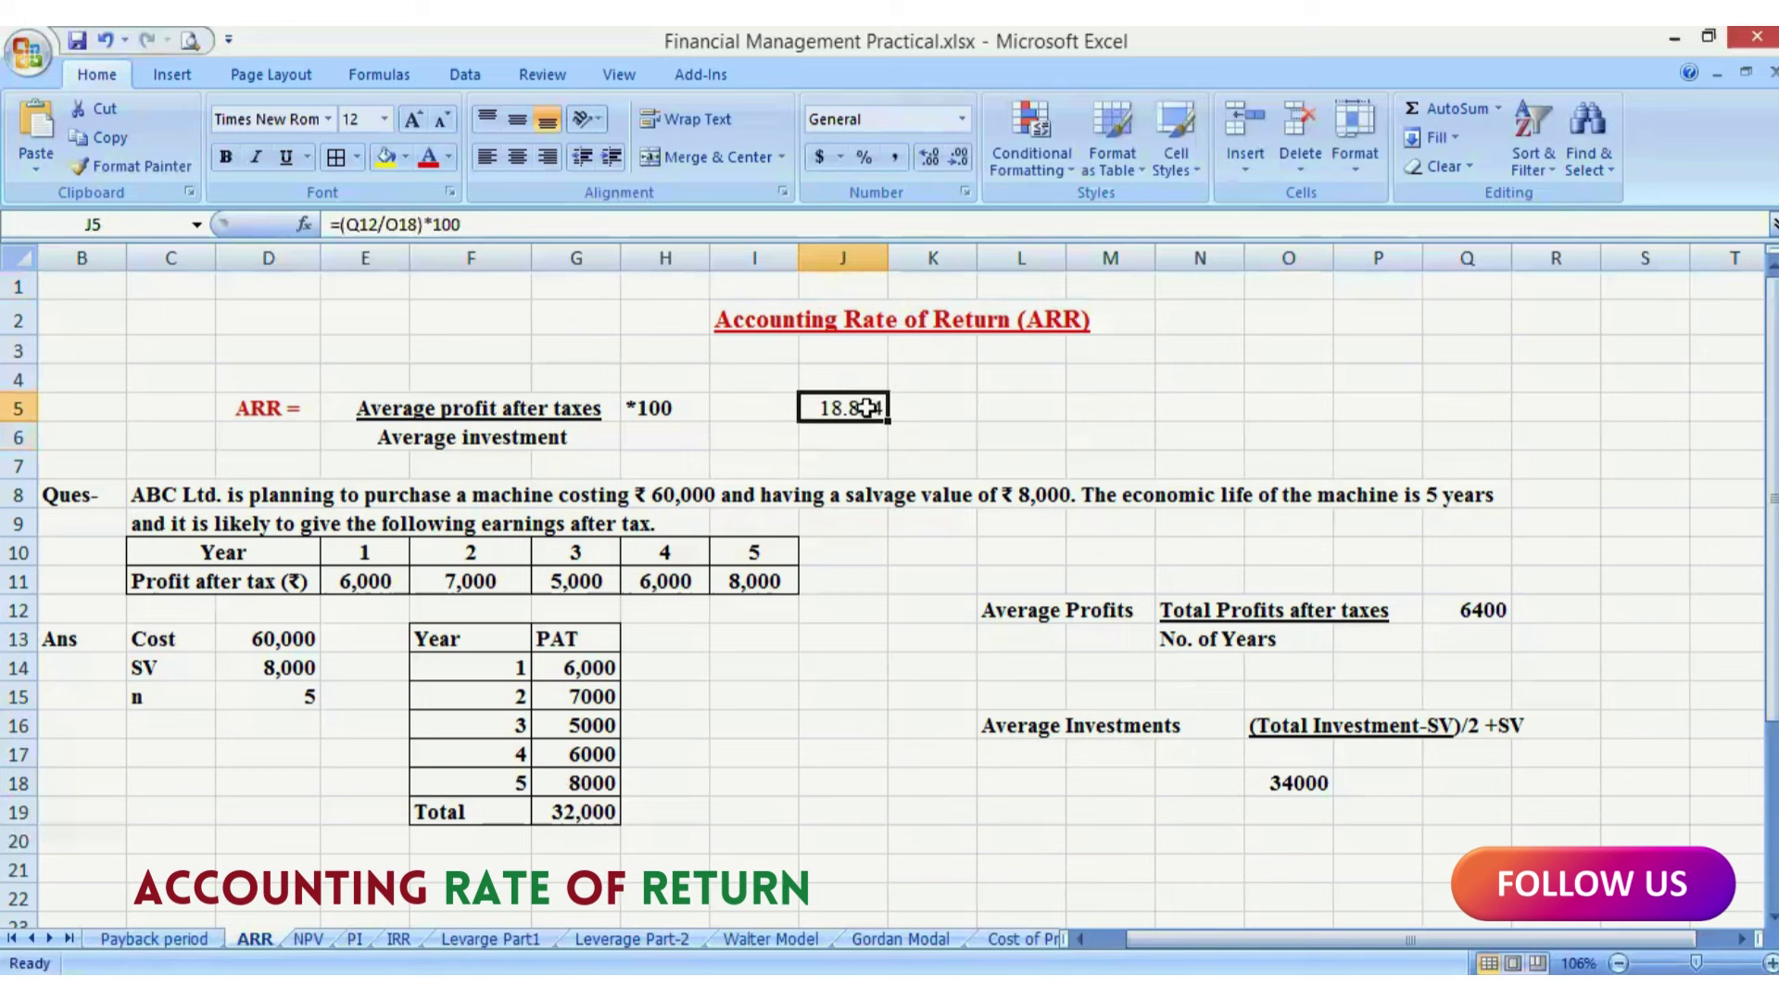
{"action": "left_click", "coordinate": [962, 121]}
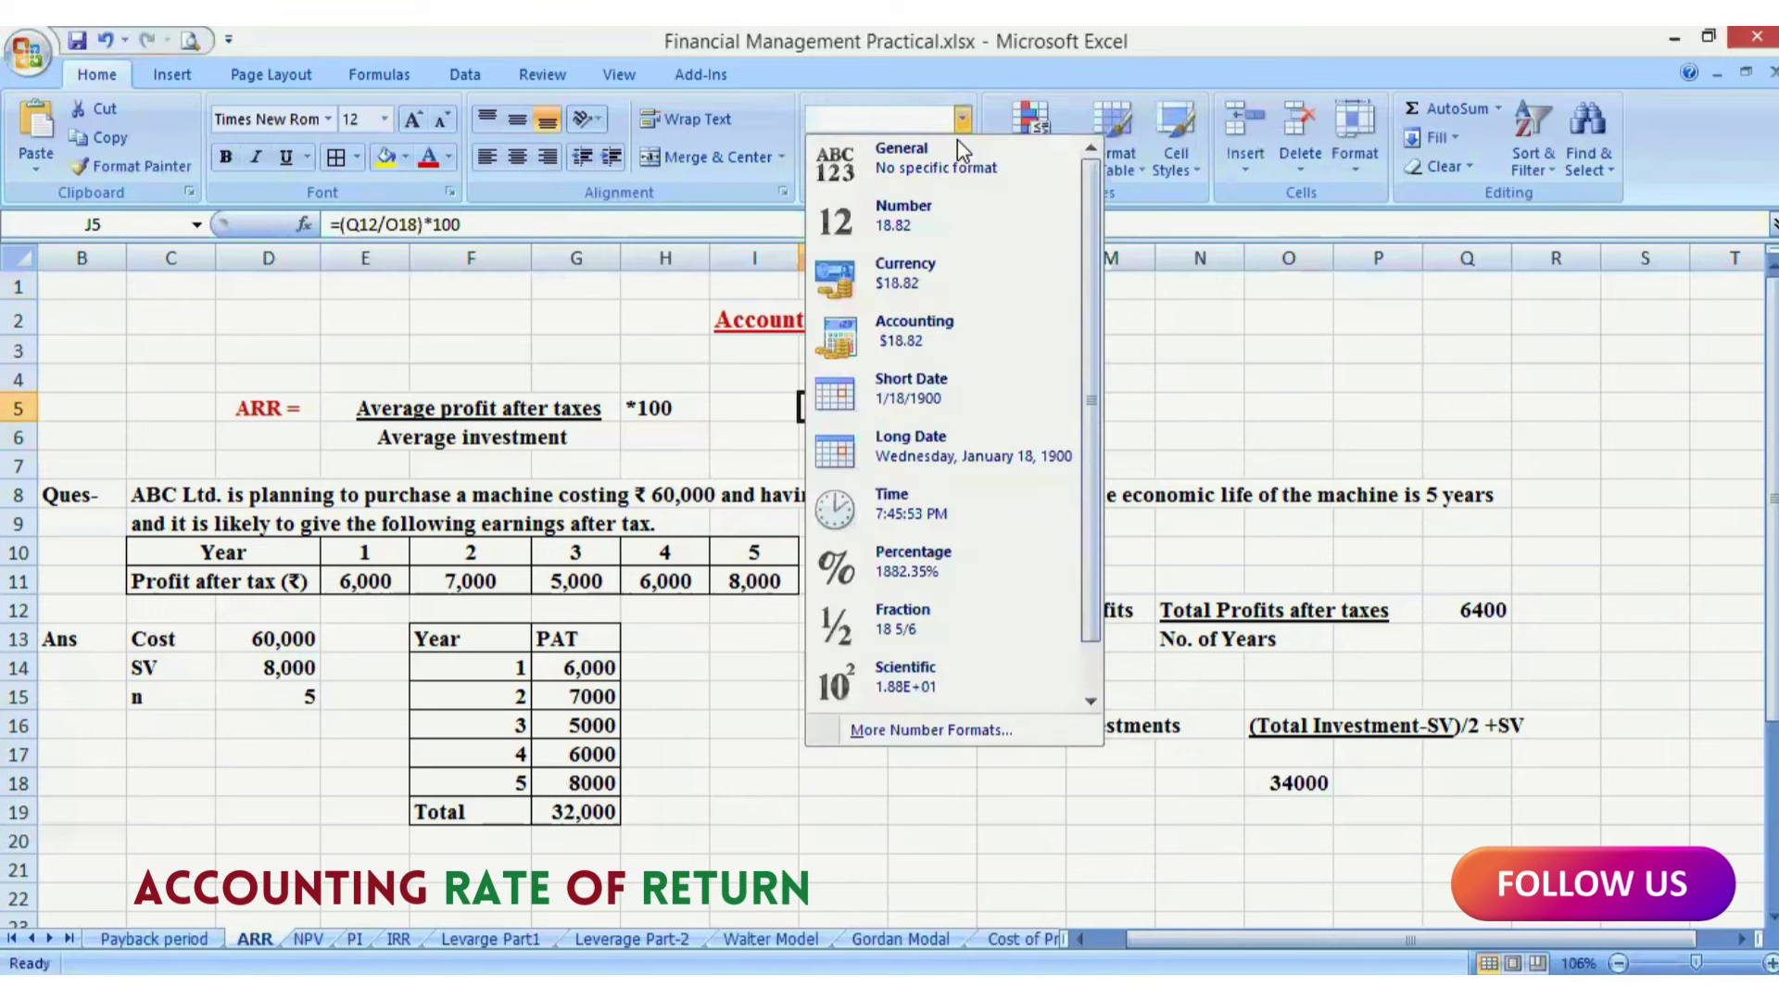
{"action": "left_click", "coordinate": [917, 559]}
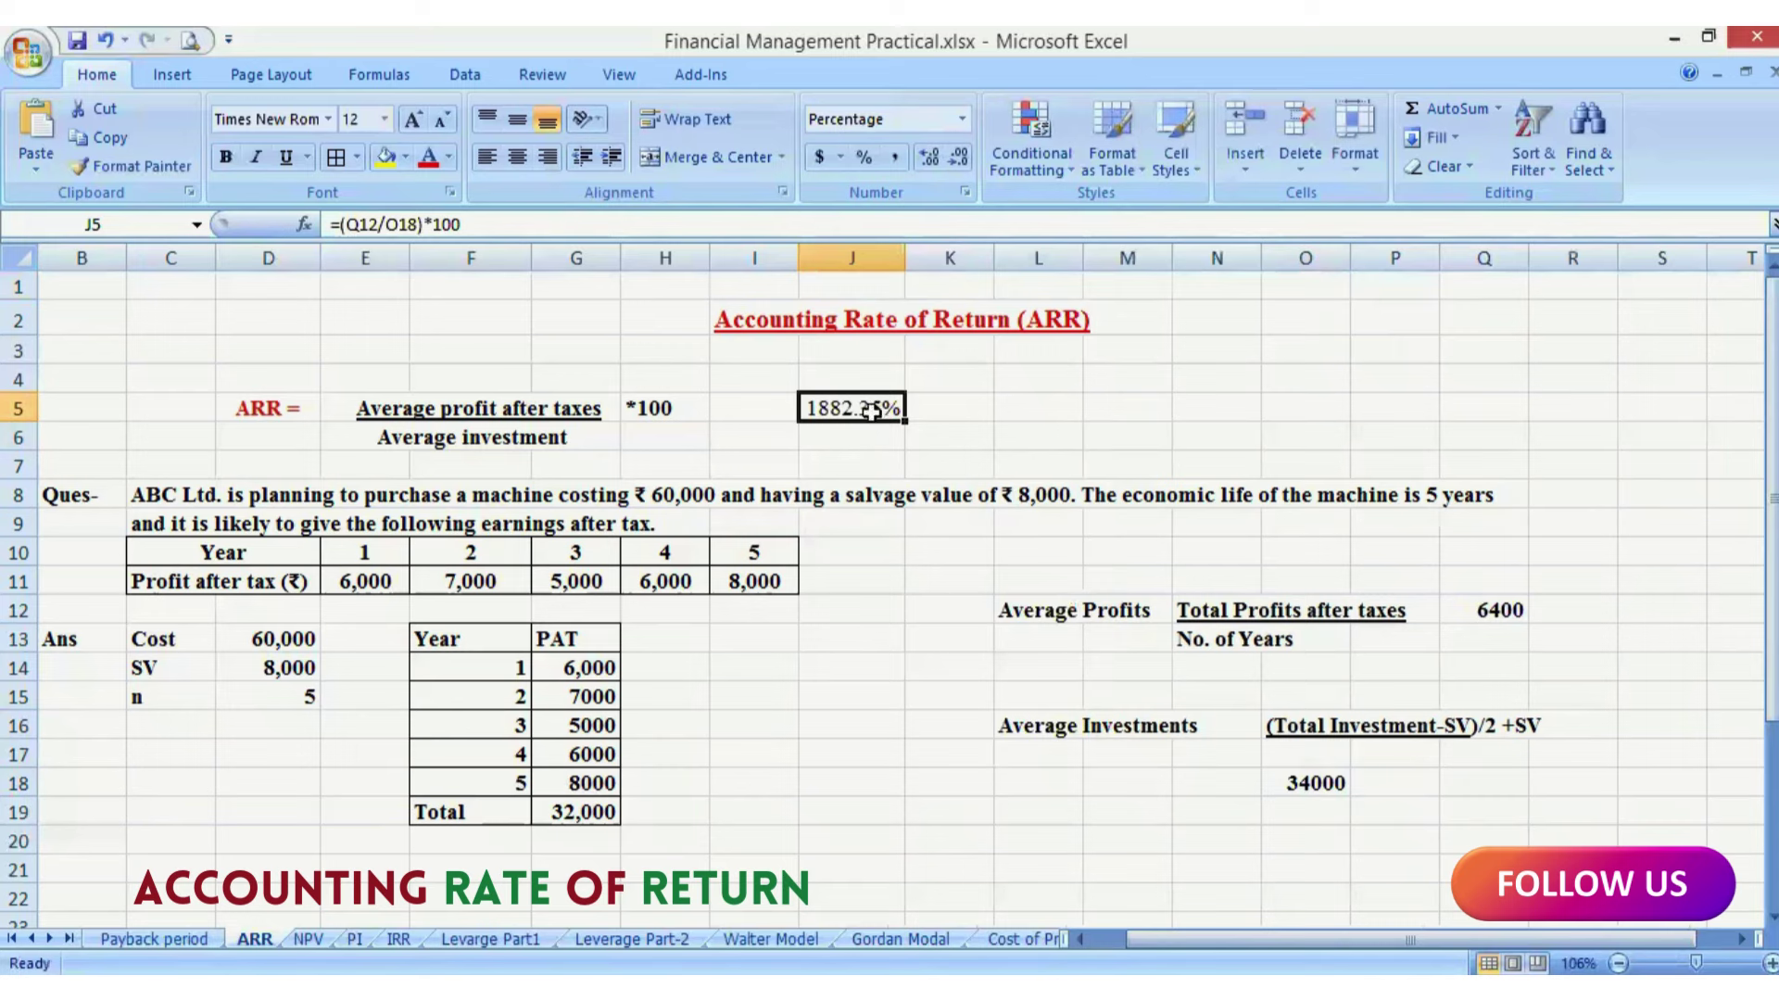
{"action": "key", "text": "ctrl+z"}
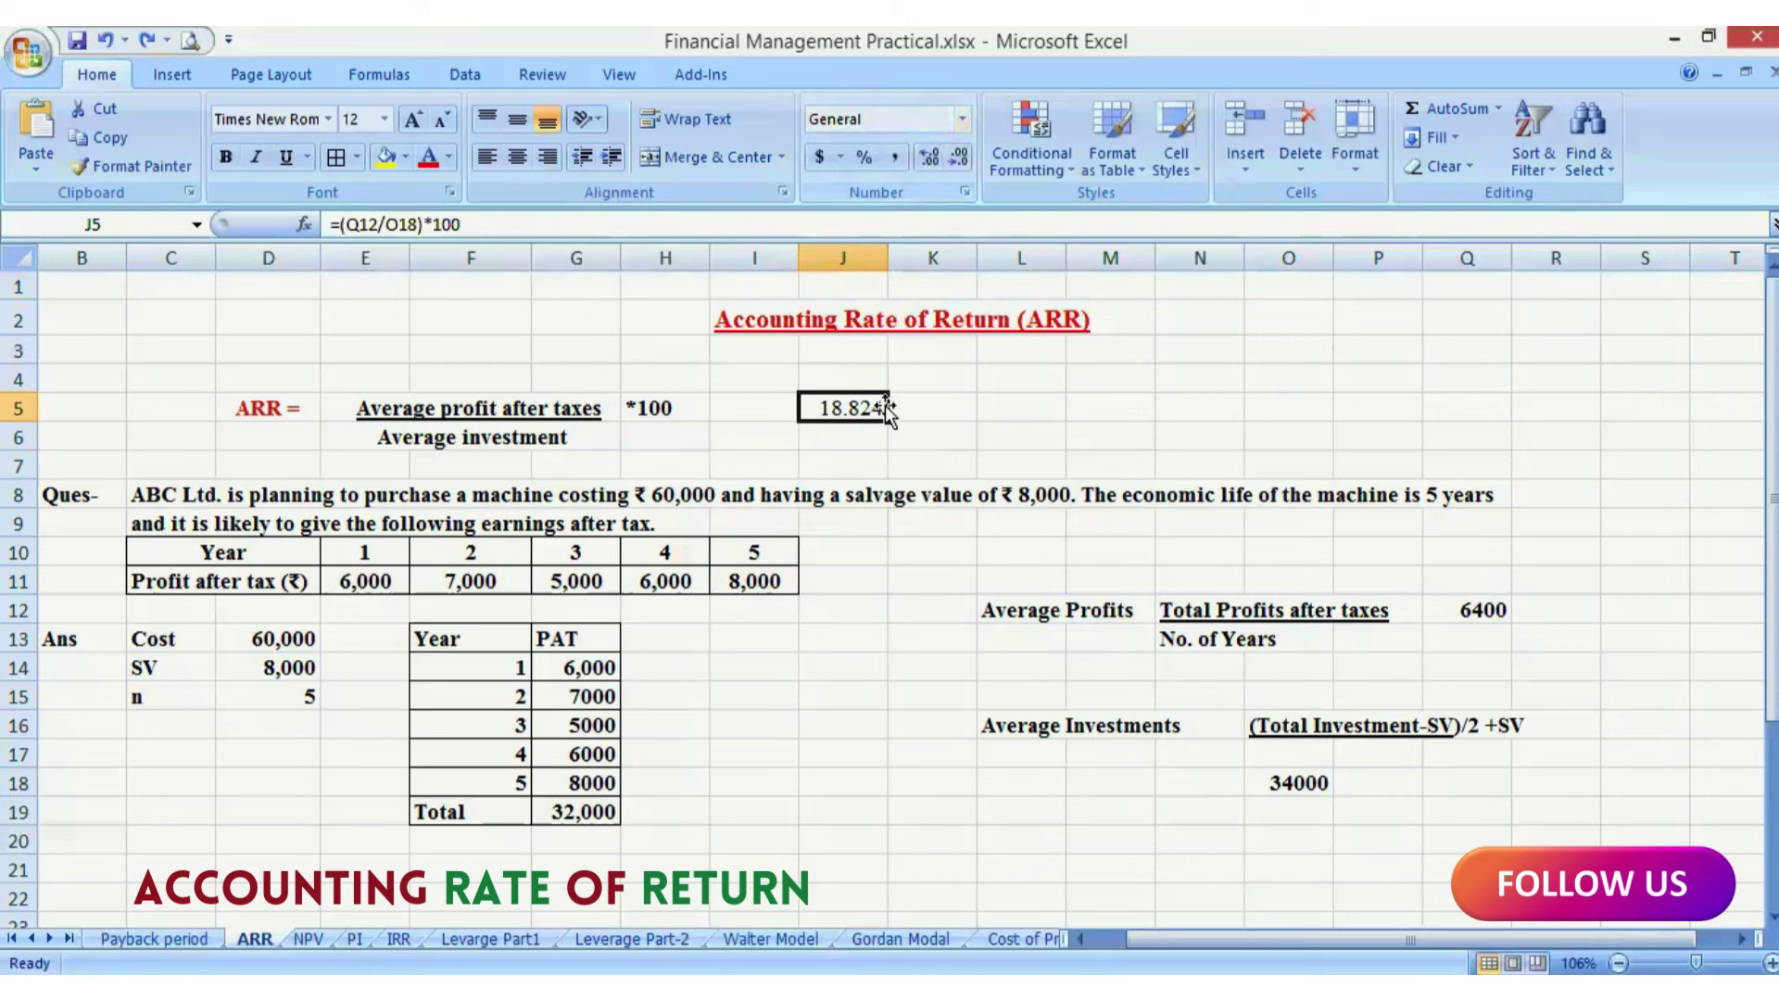
{"action": "double_click", "coordinate": [882, 408]}
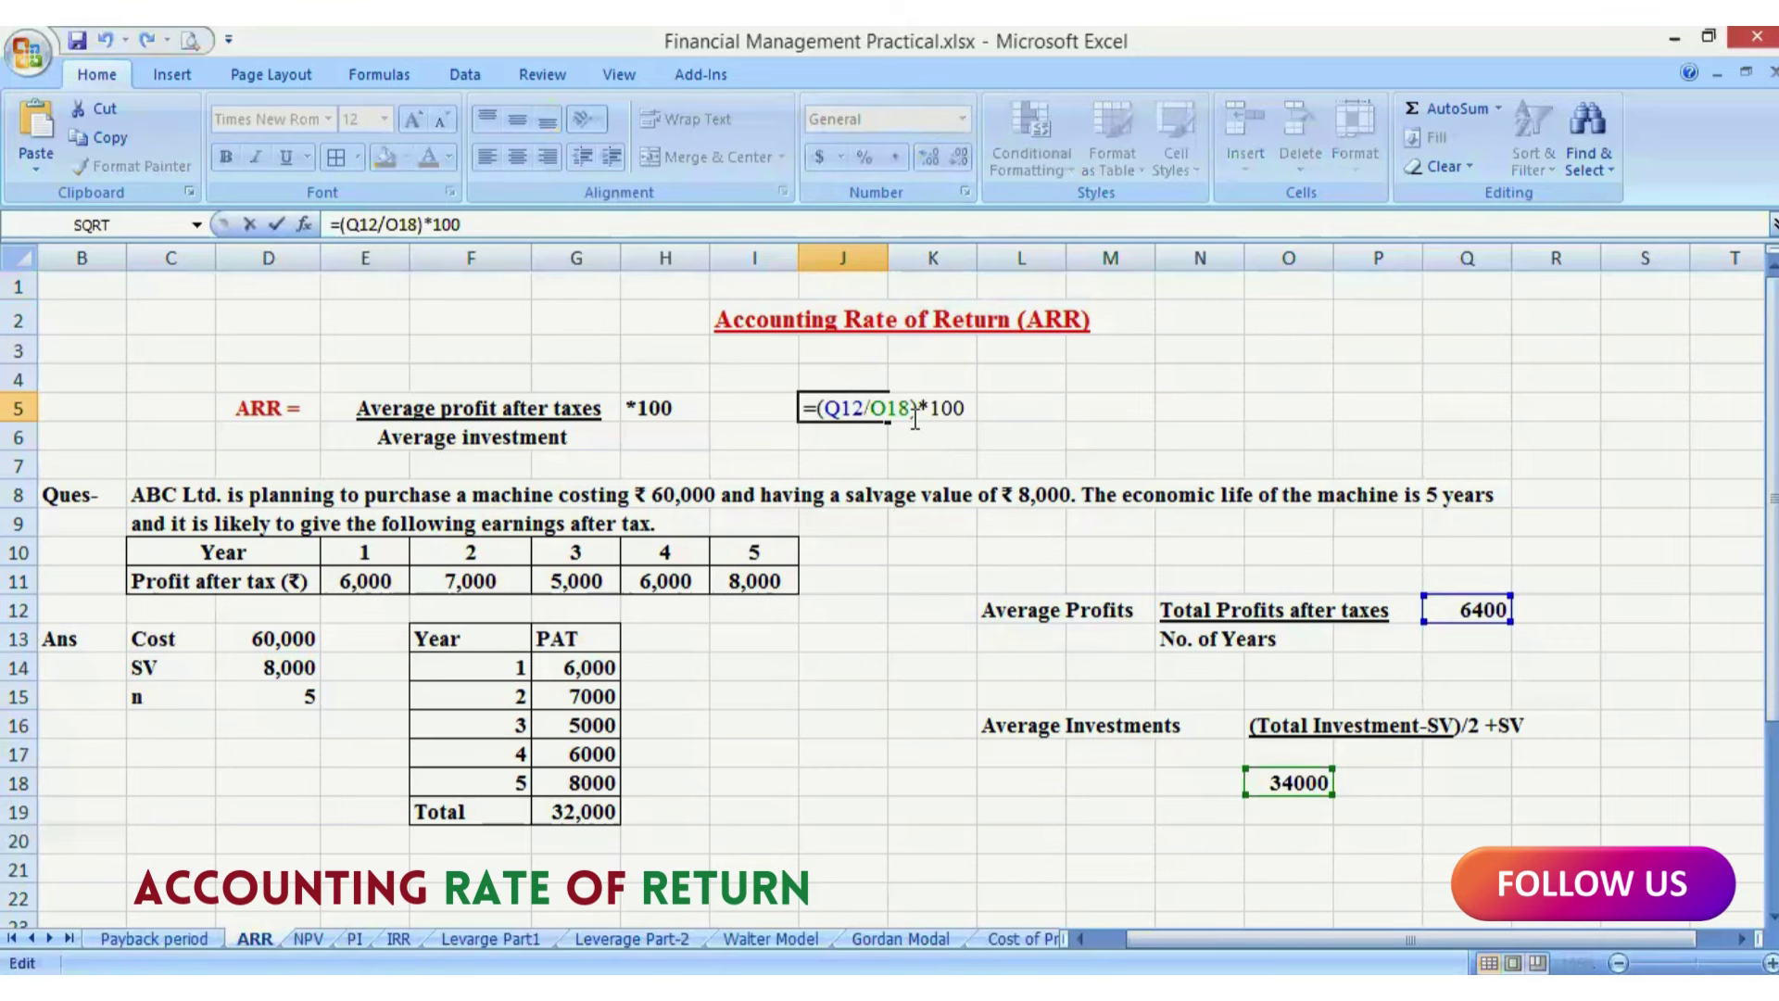
{"action": "key", "text": "Return"}
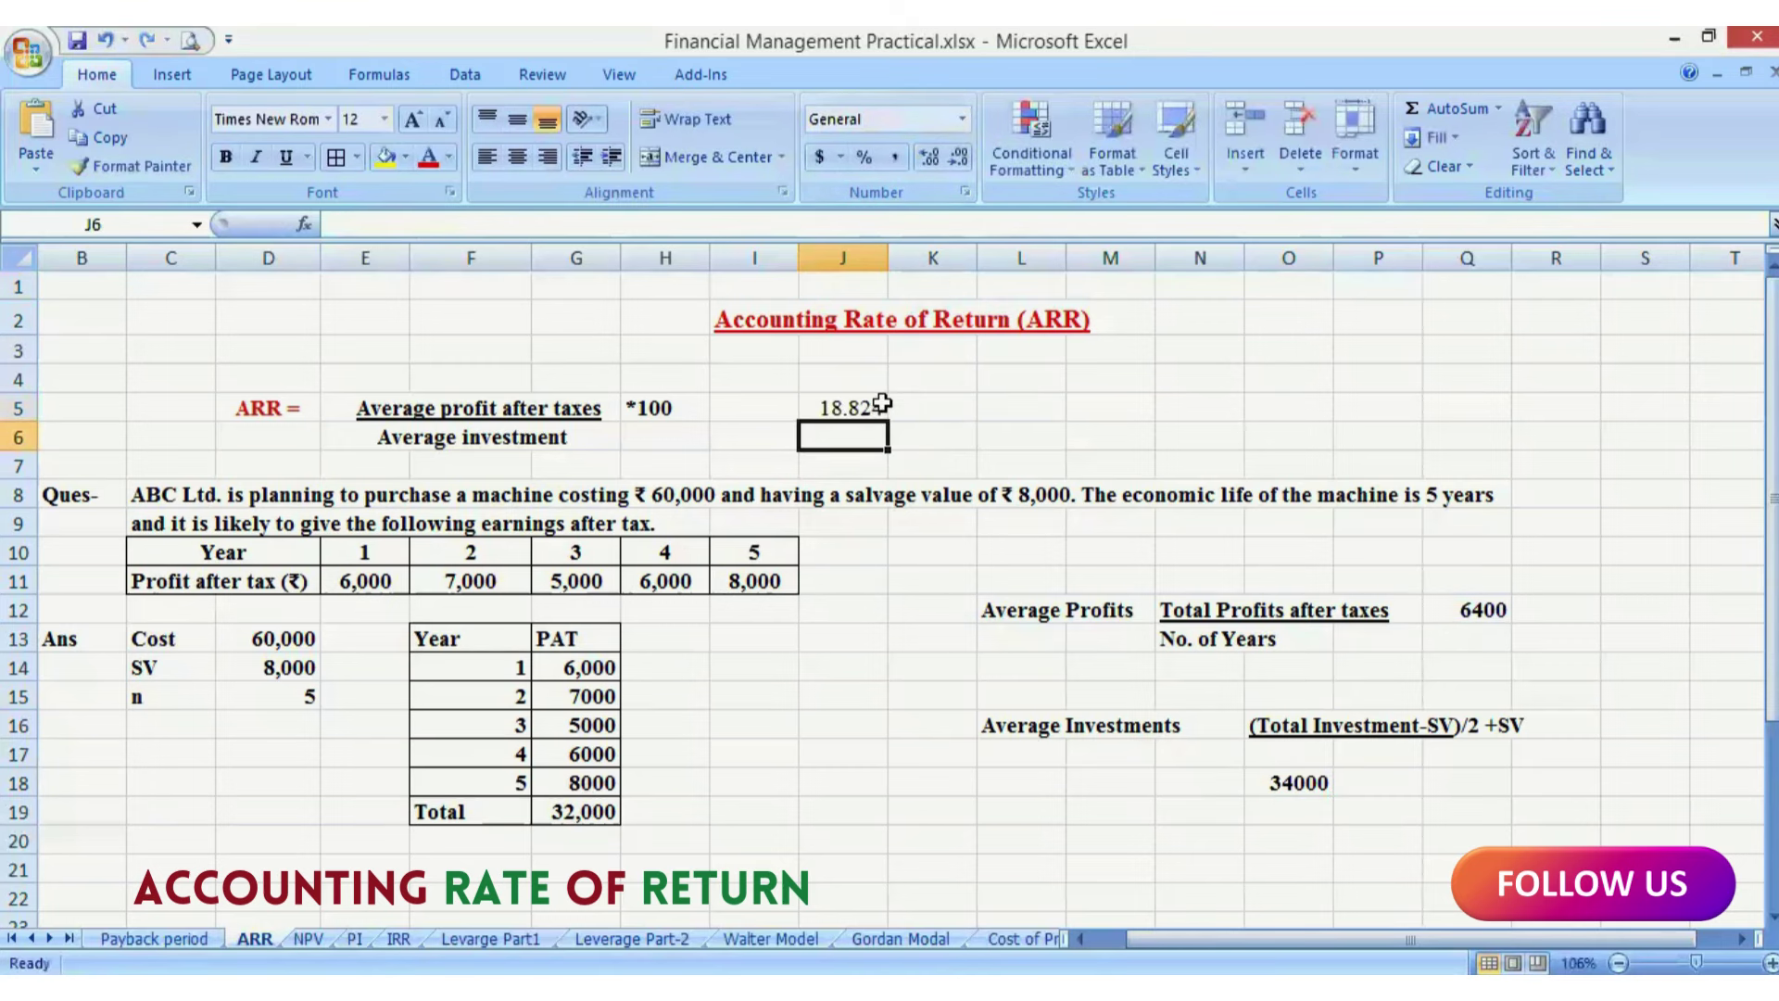
Step: Calculate the ARR as a plain ratio in L5 with the formula =Q12/O18
{"action": "left_click", "coordinate": [1000, 411]}
{"action": "type", "text": "="}
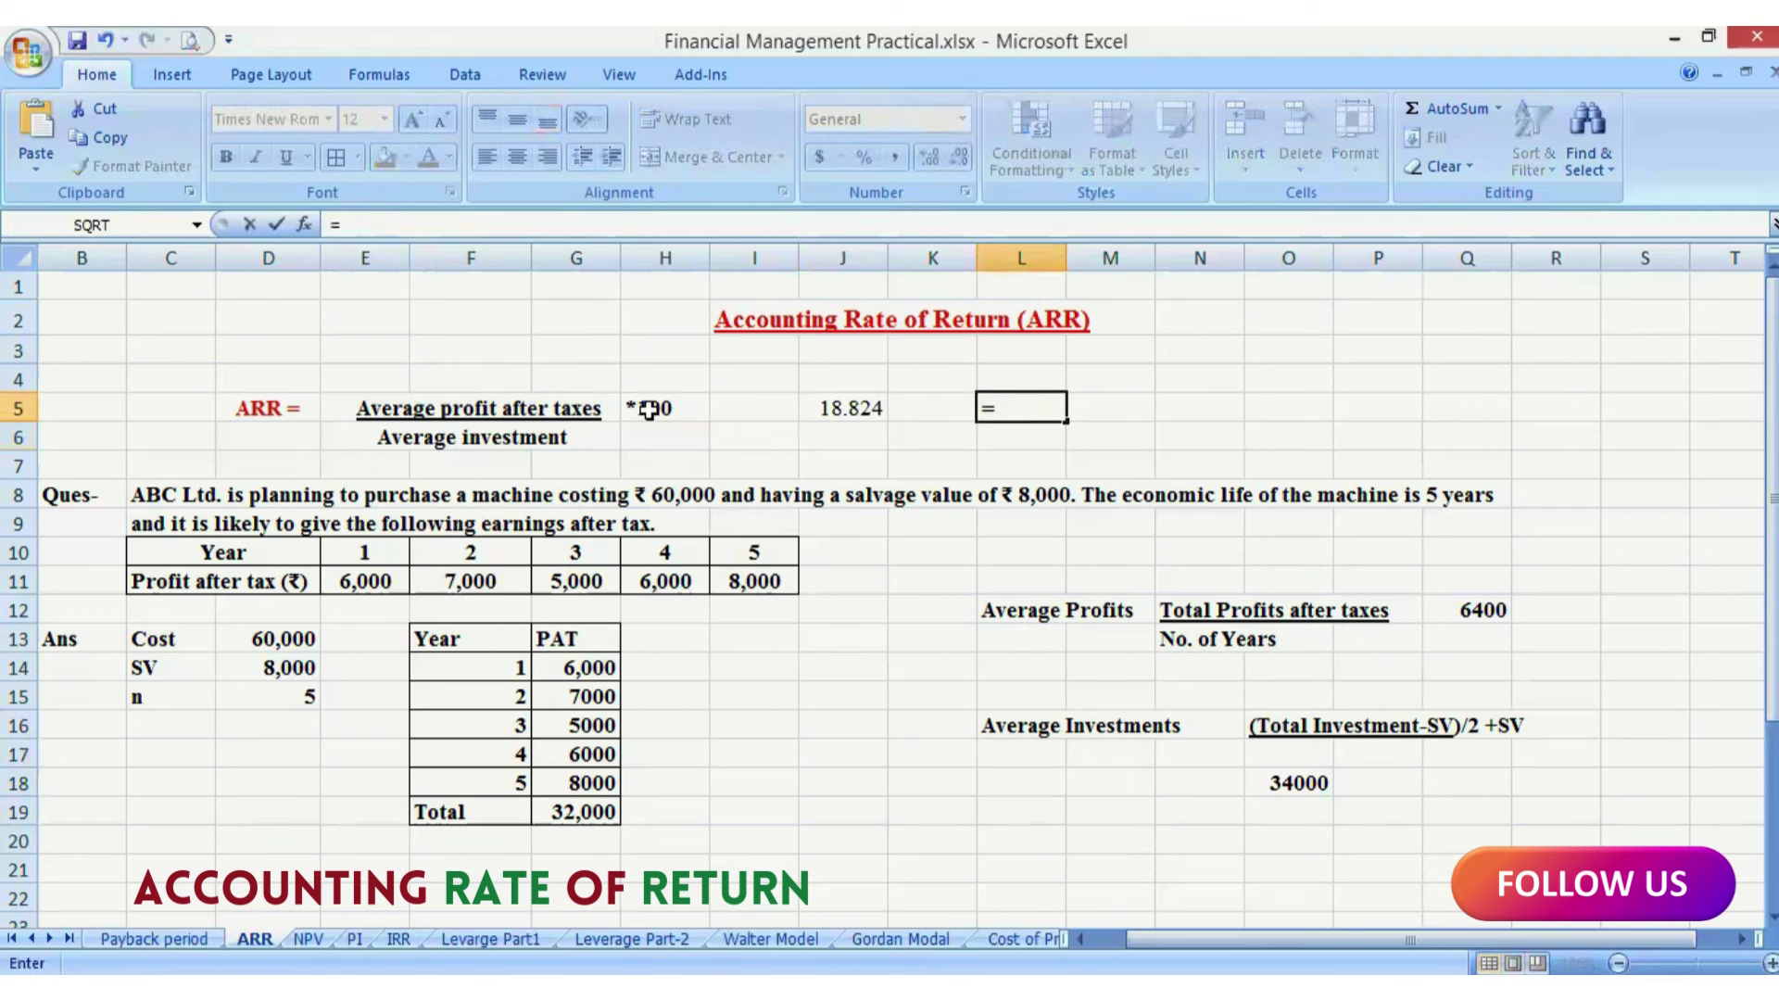
{"action": "left_click", "coordinate": [1473, 608]}
{"action": "type", "text": "/"}
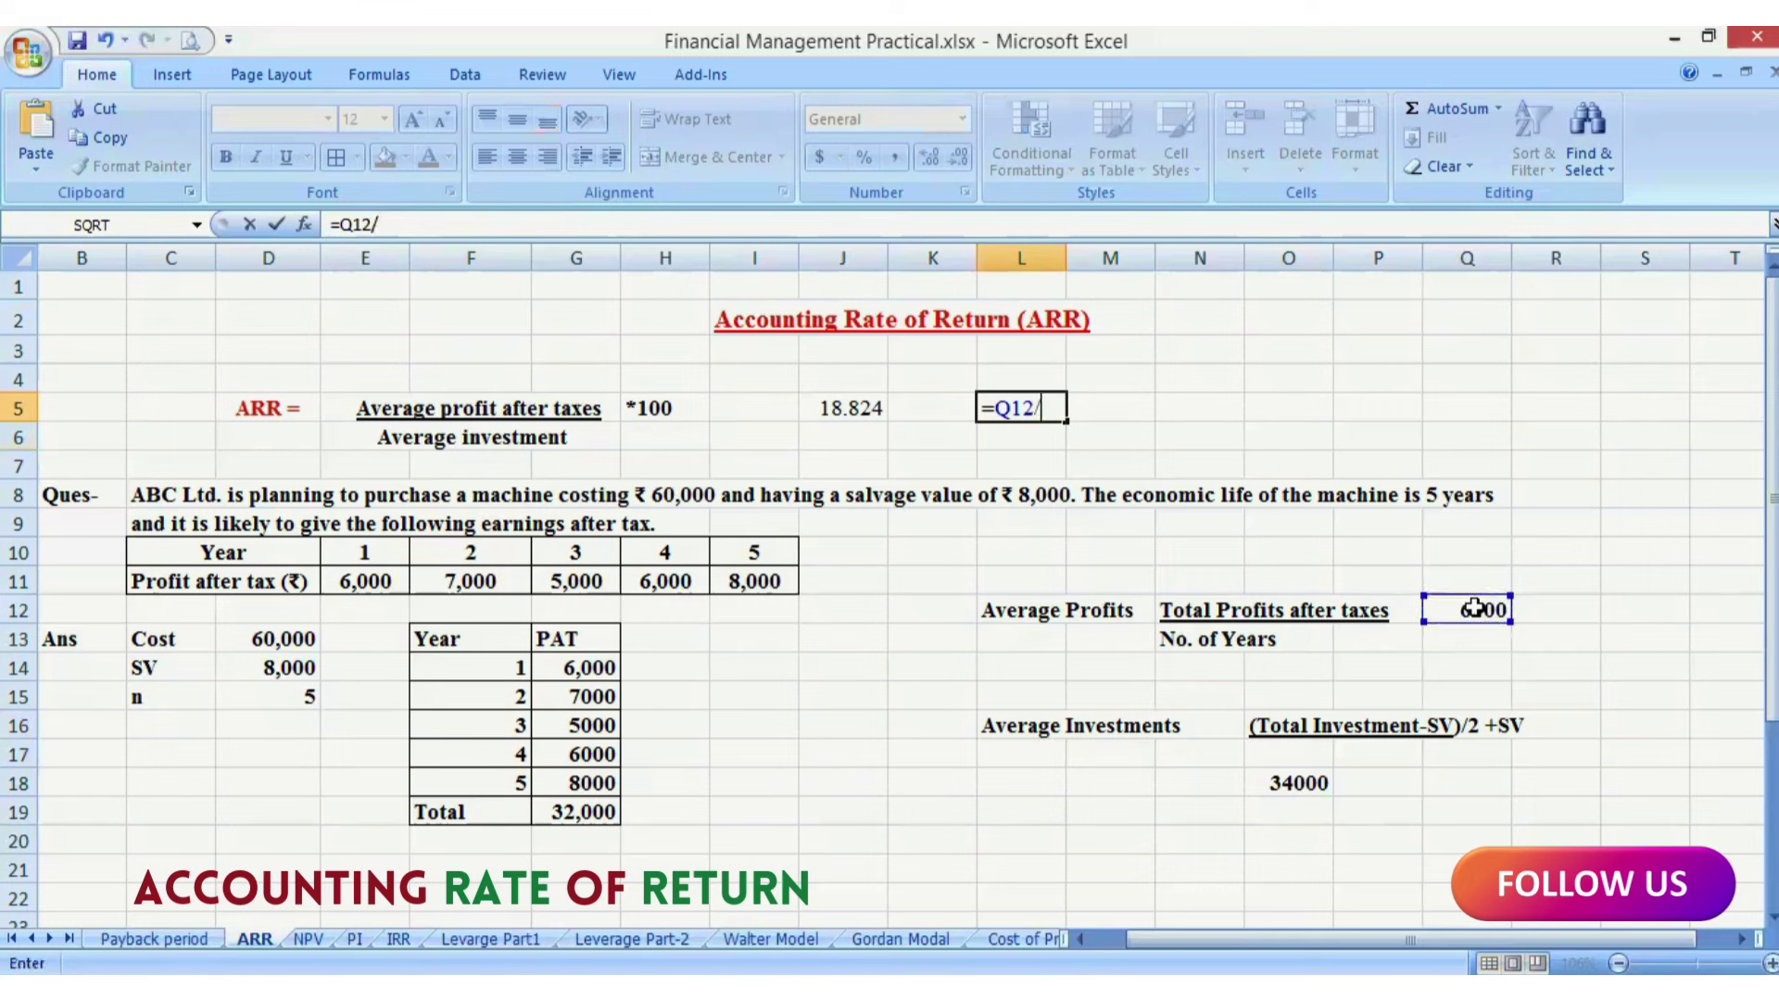
{"action": "left_click", "coordinate": [1316, 783]}
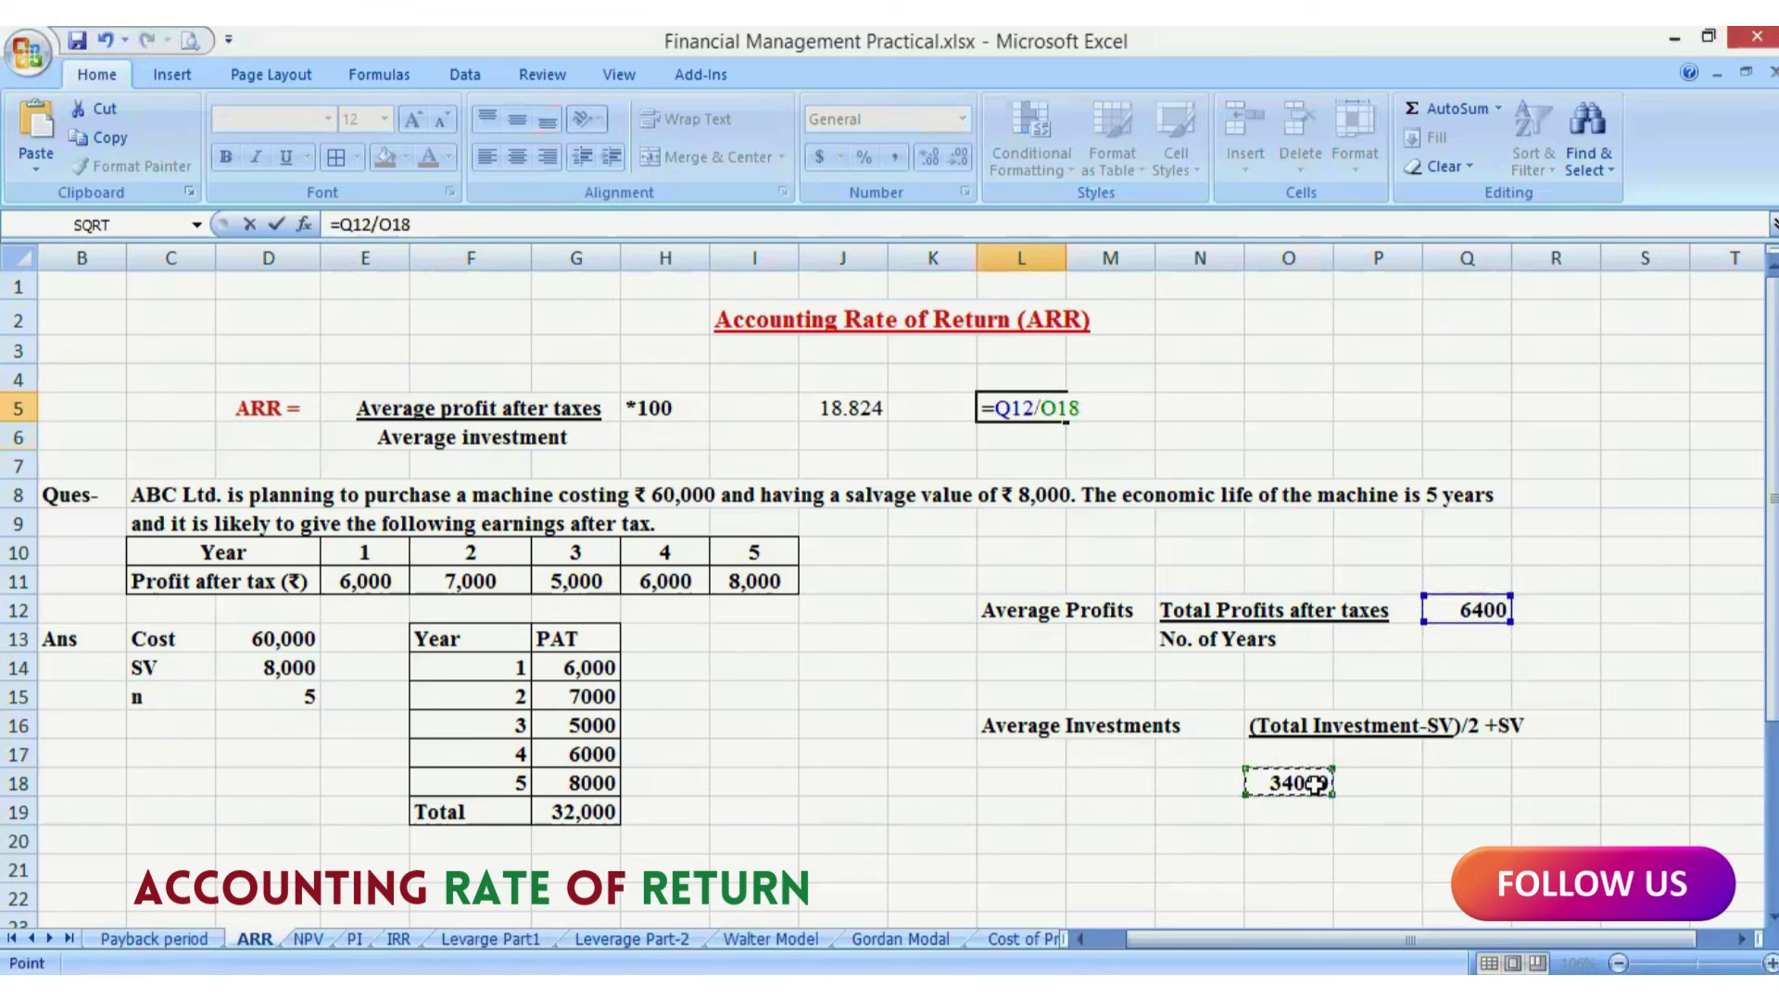
{"action": "key", "text": "Return"}
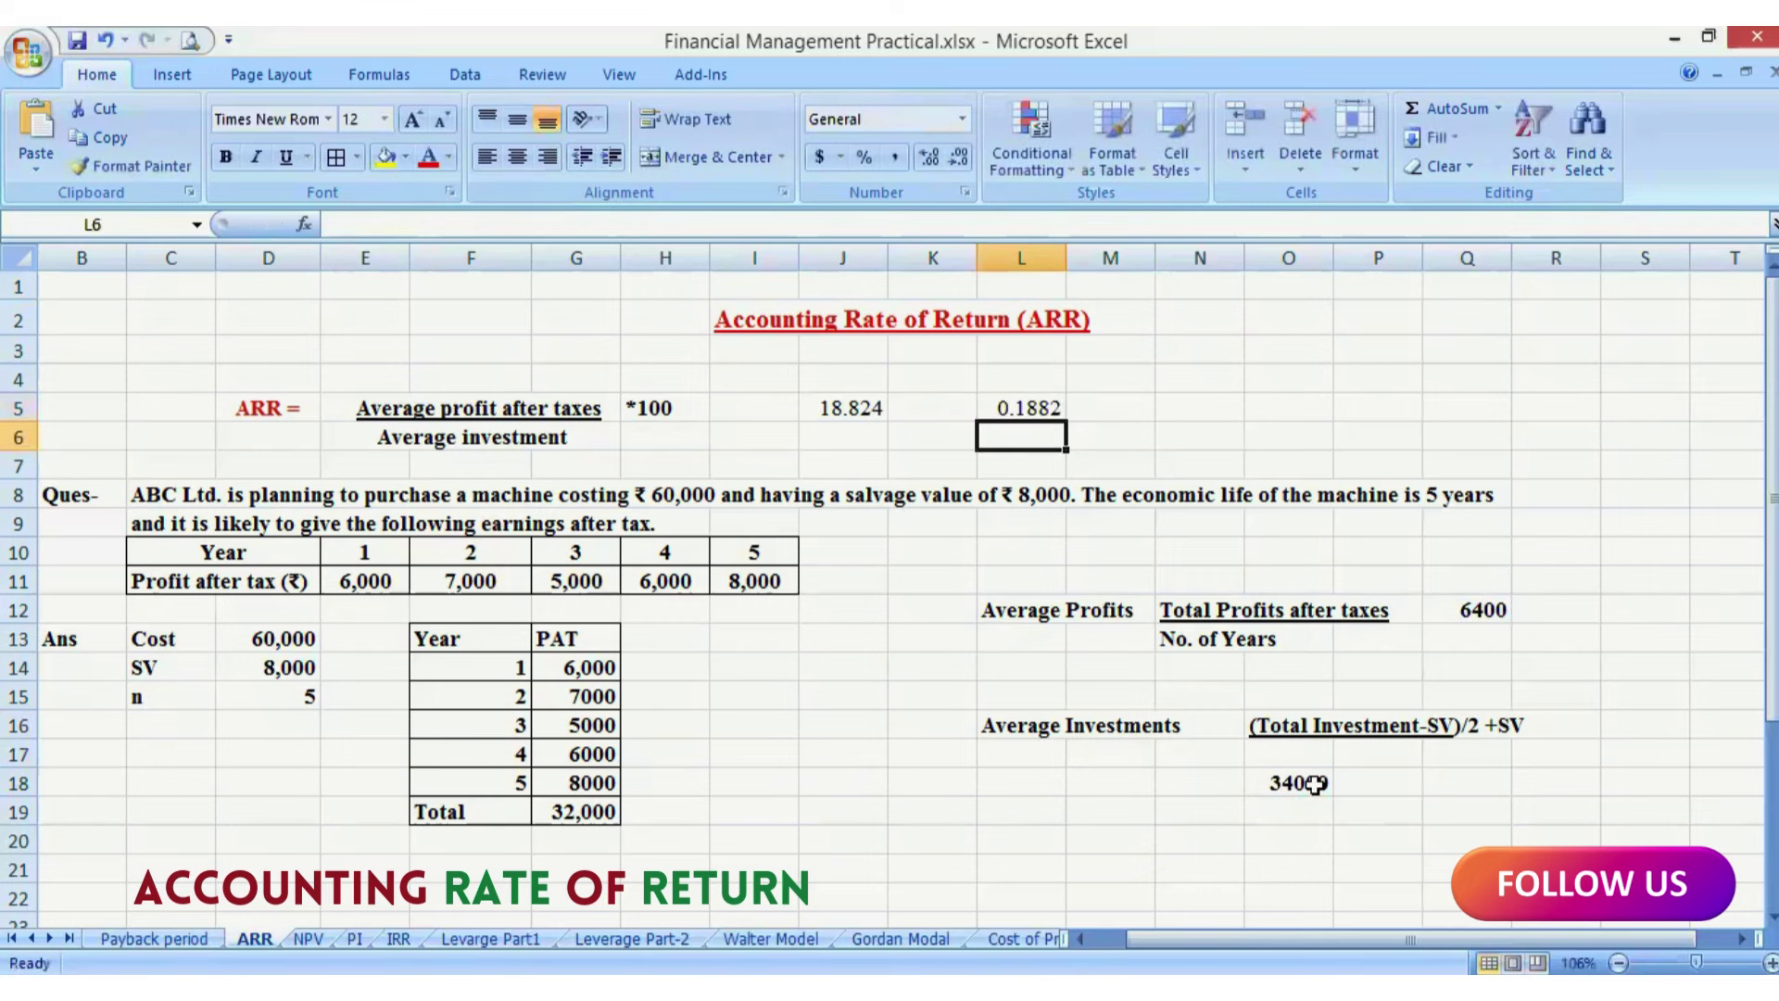
Step: Apply the Percentage number format to the ratio in L5
{"action": "left_click", "coordinate": [1049, 410]}
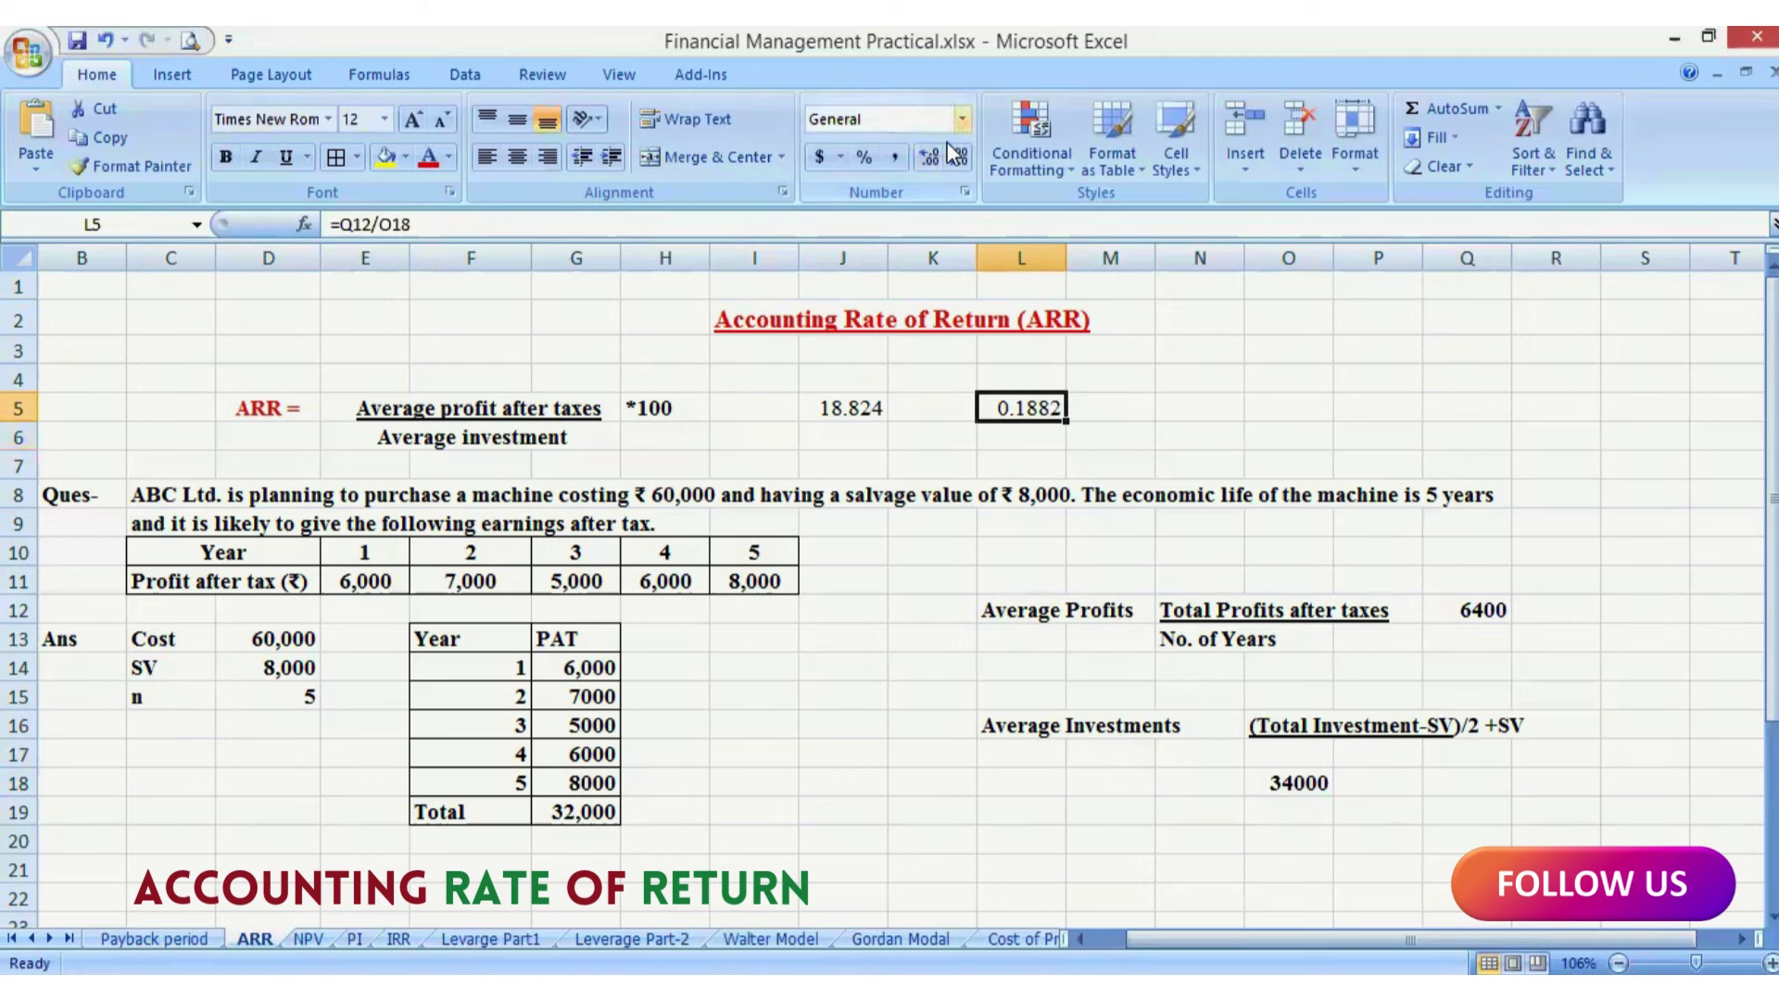
{"action": "left_click", "coordinate": [962, 119]}
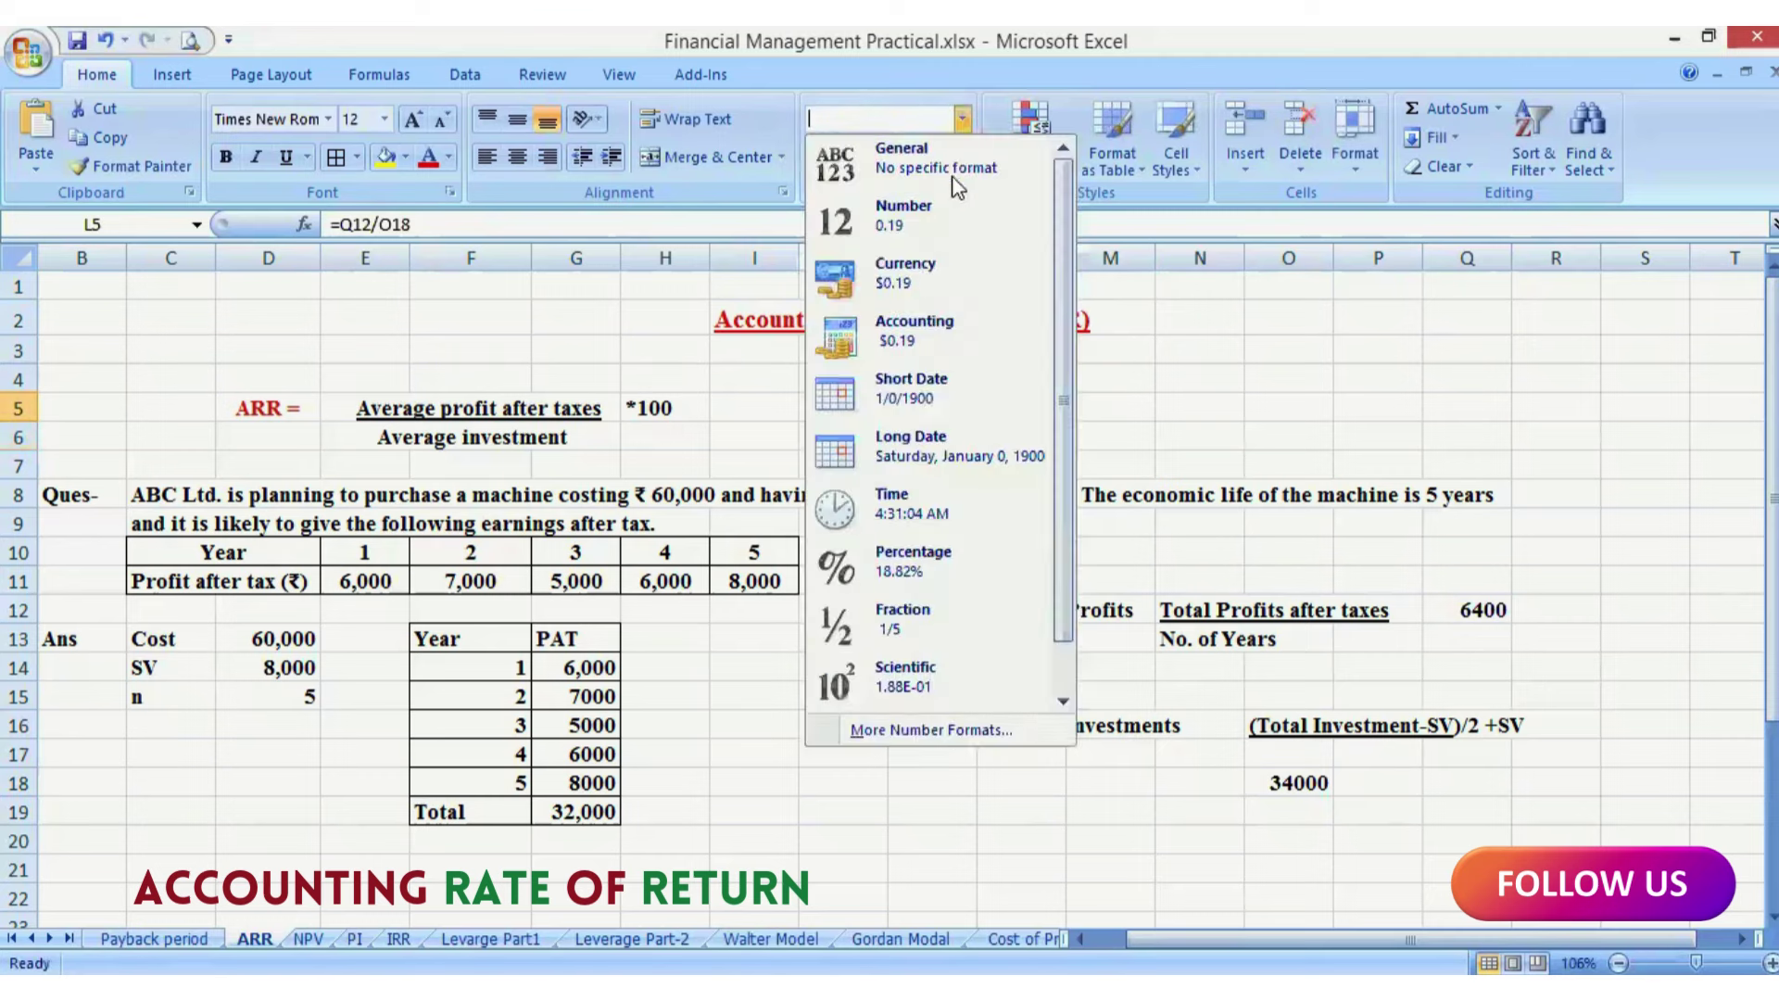
{"action": "left_click", "coordinate": [913, 564]}
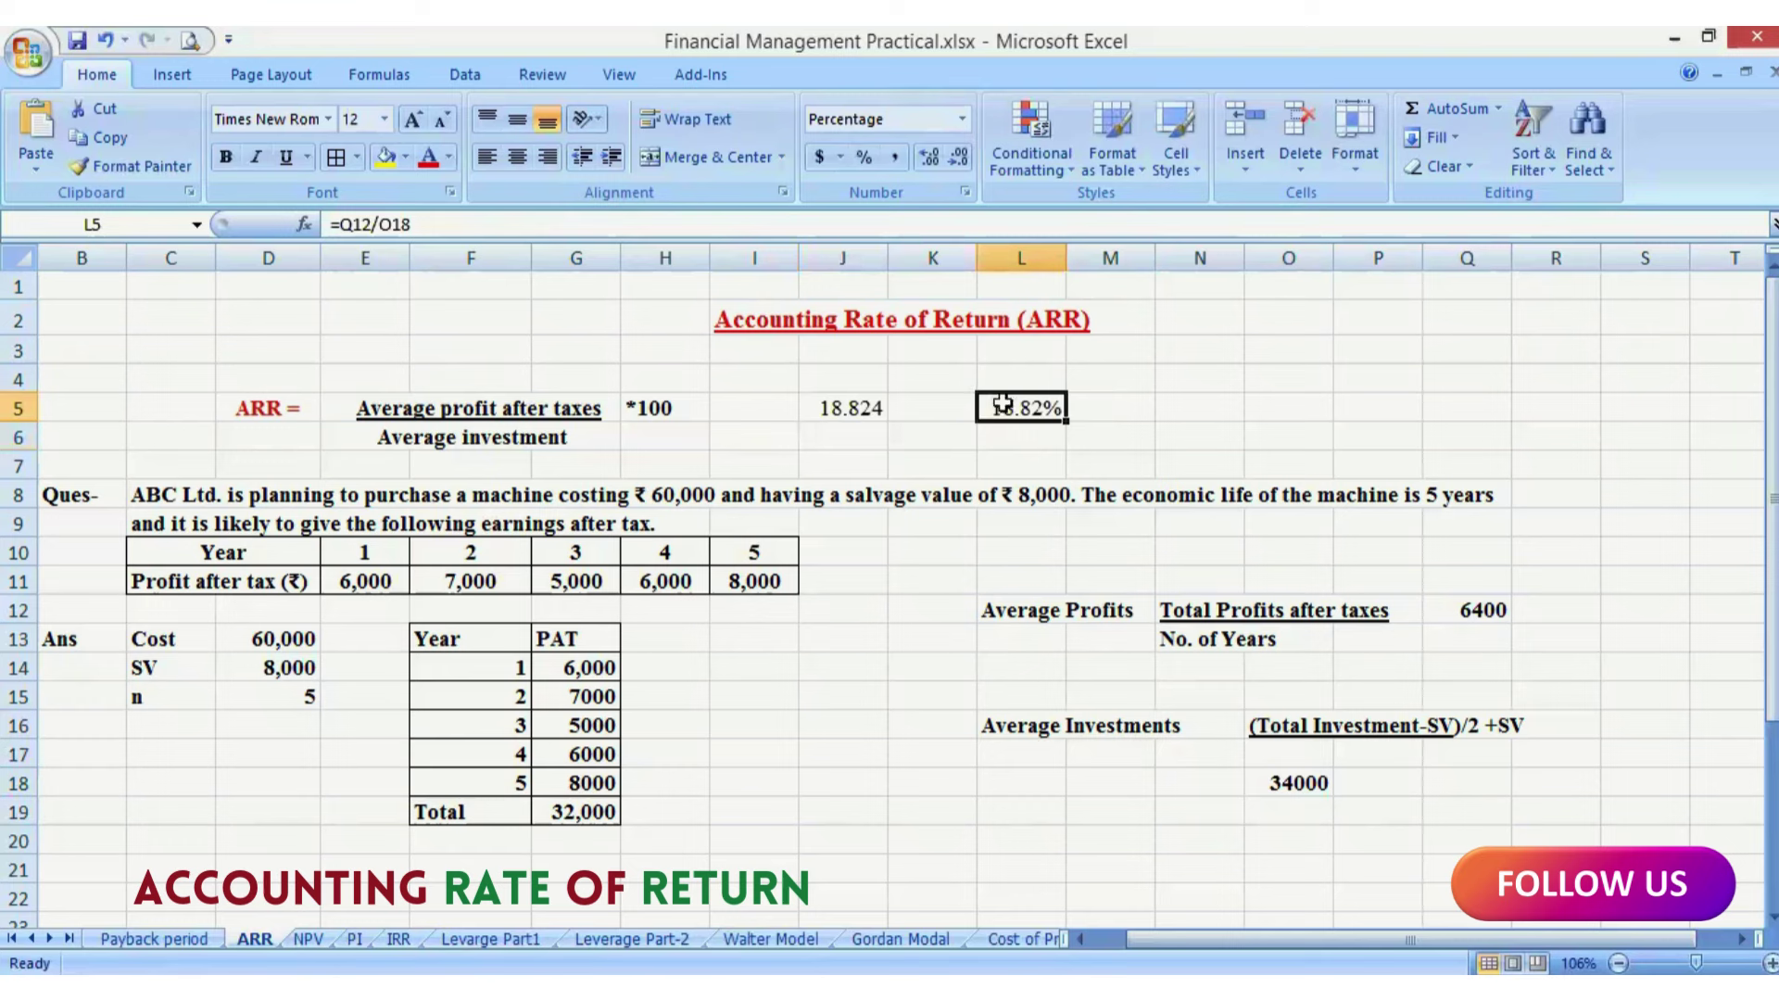
Step: Compare the ARR formulas in J5 and L5, leaving both cells as they are
{"action": "double_click", "coordinate": [863, 408]}
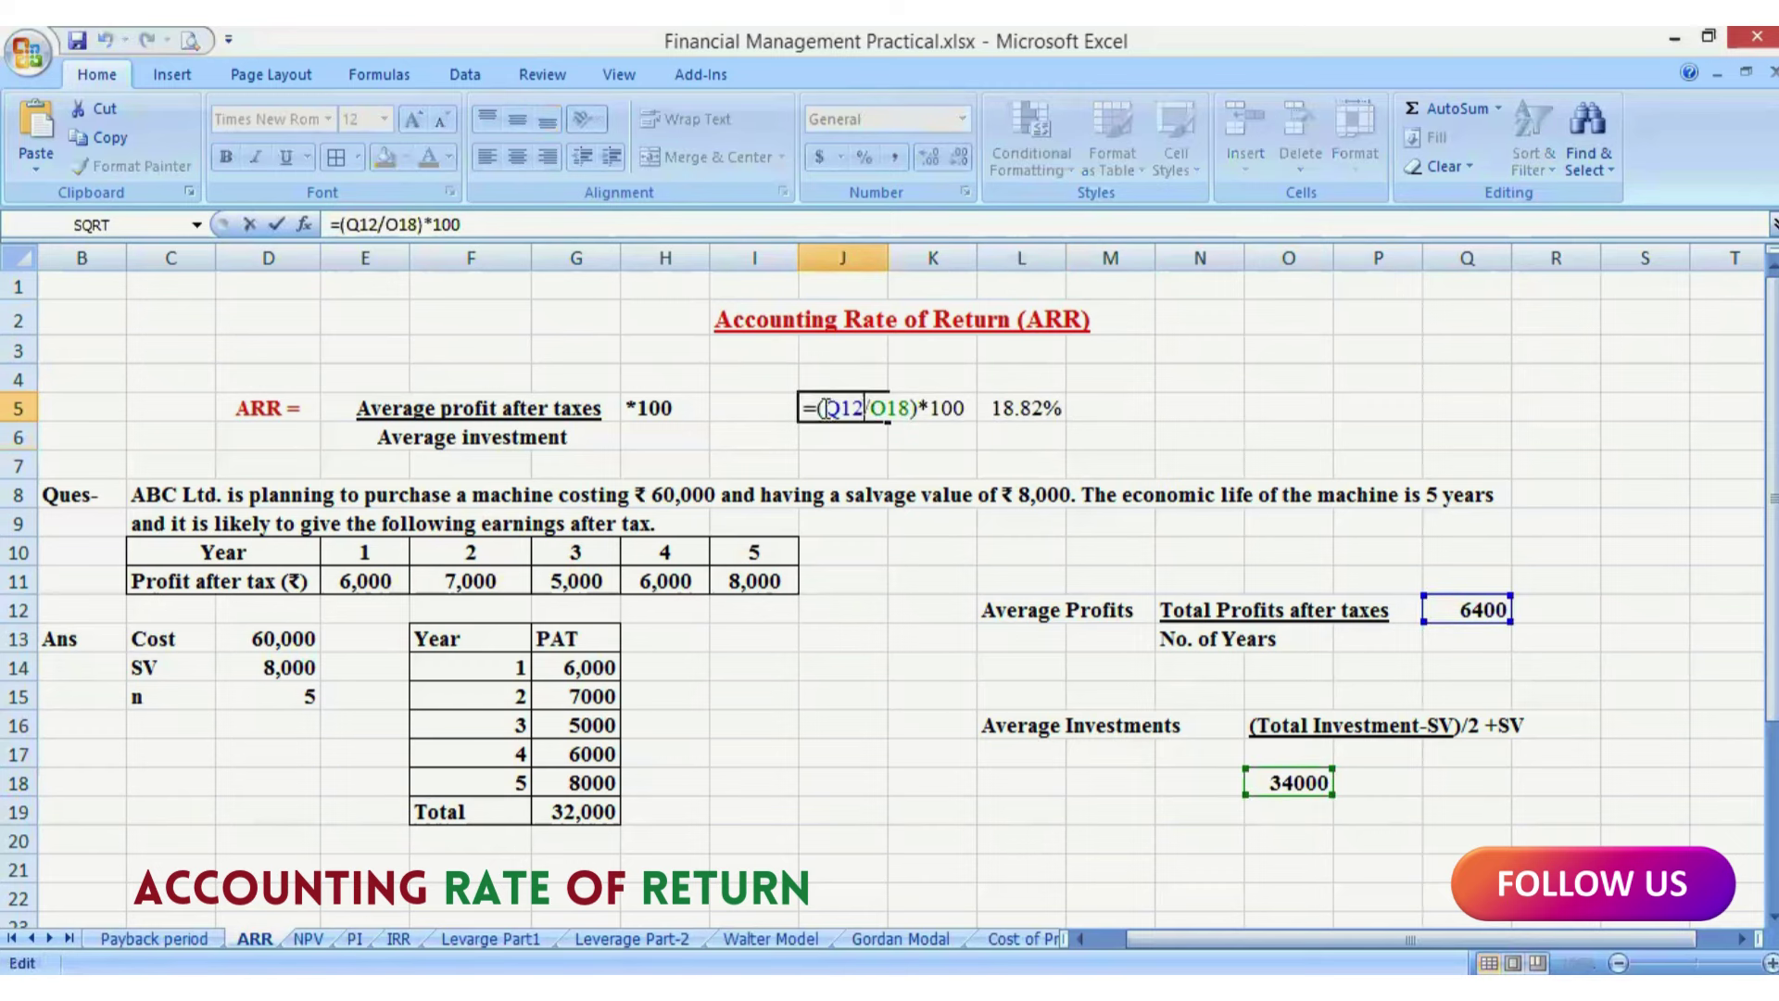
{"action": "key", "text": "Return"}
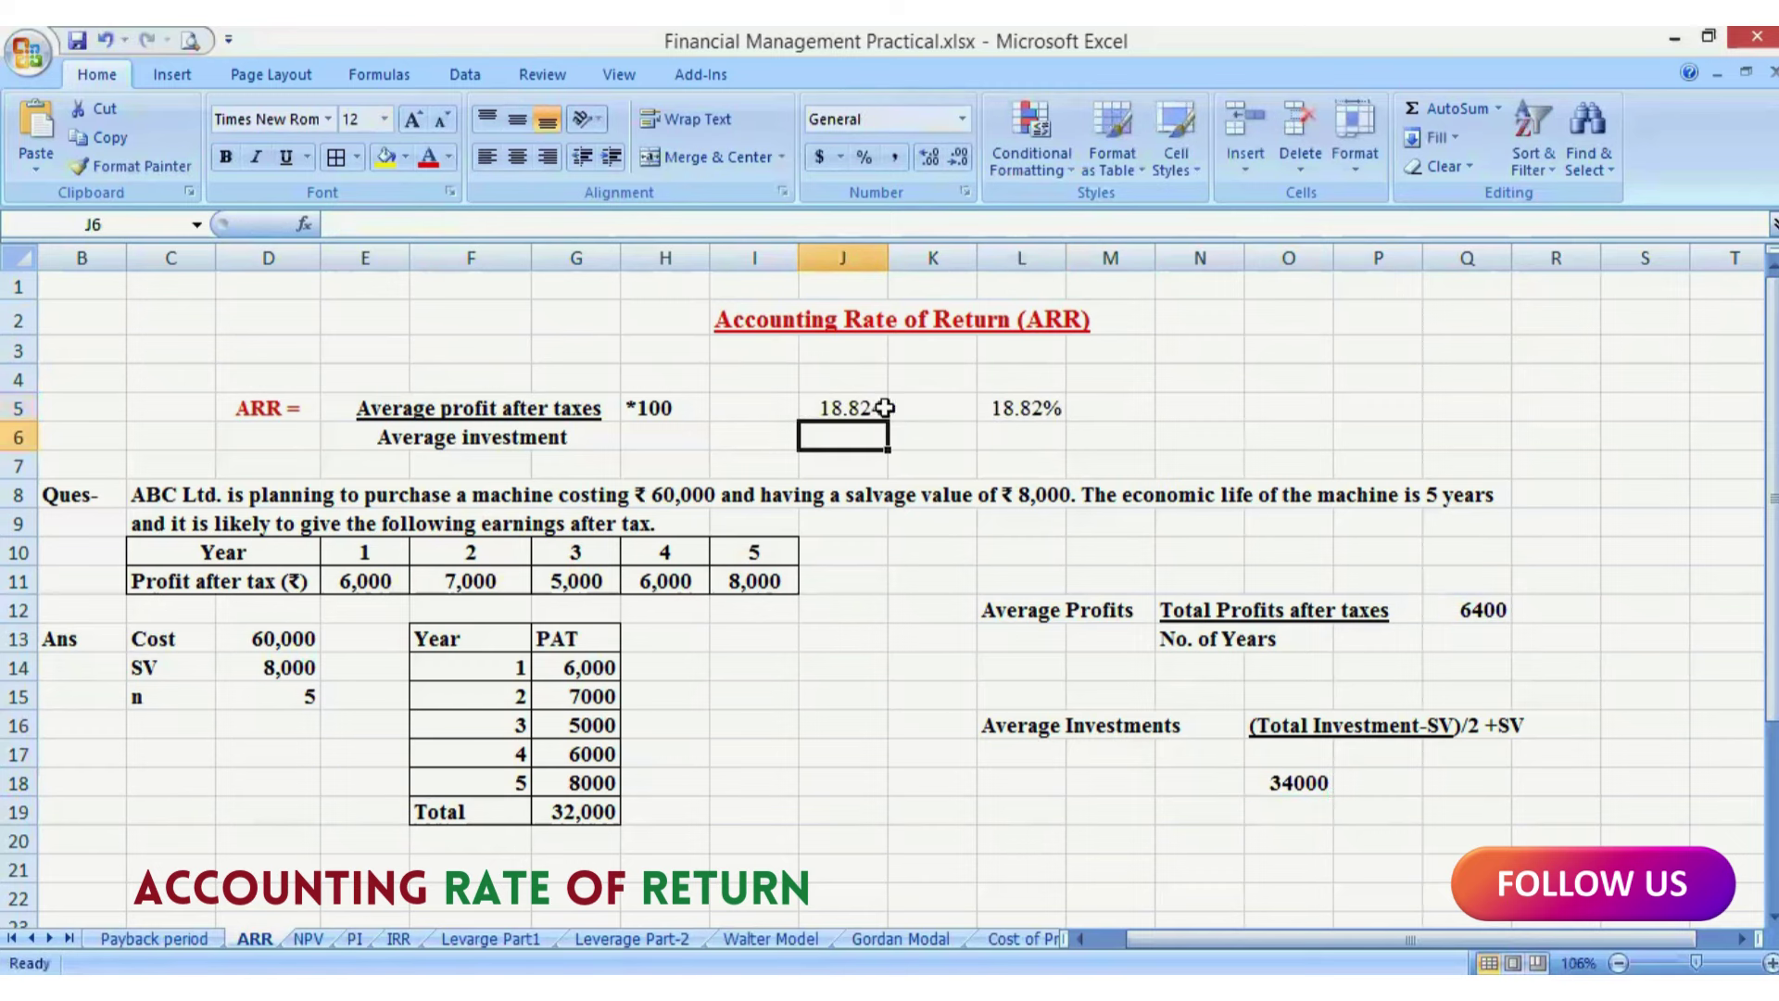
{"action": "left_click", "coordinate": [1019, 407]}
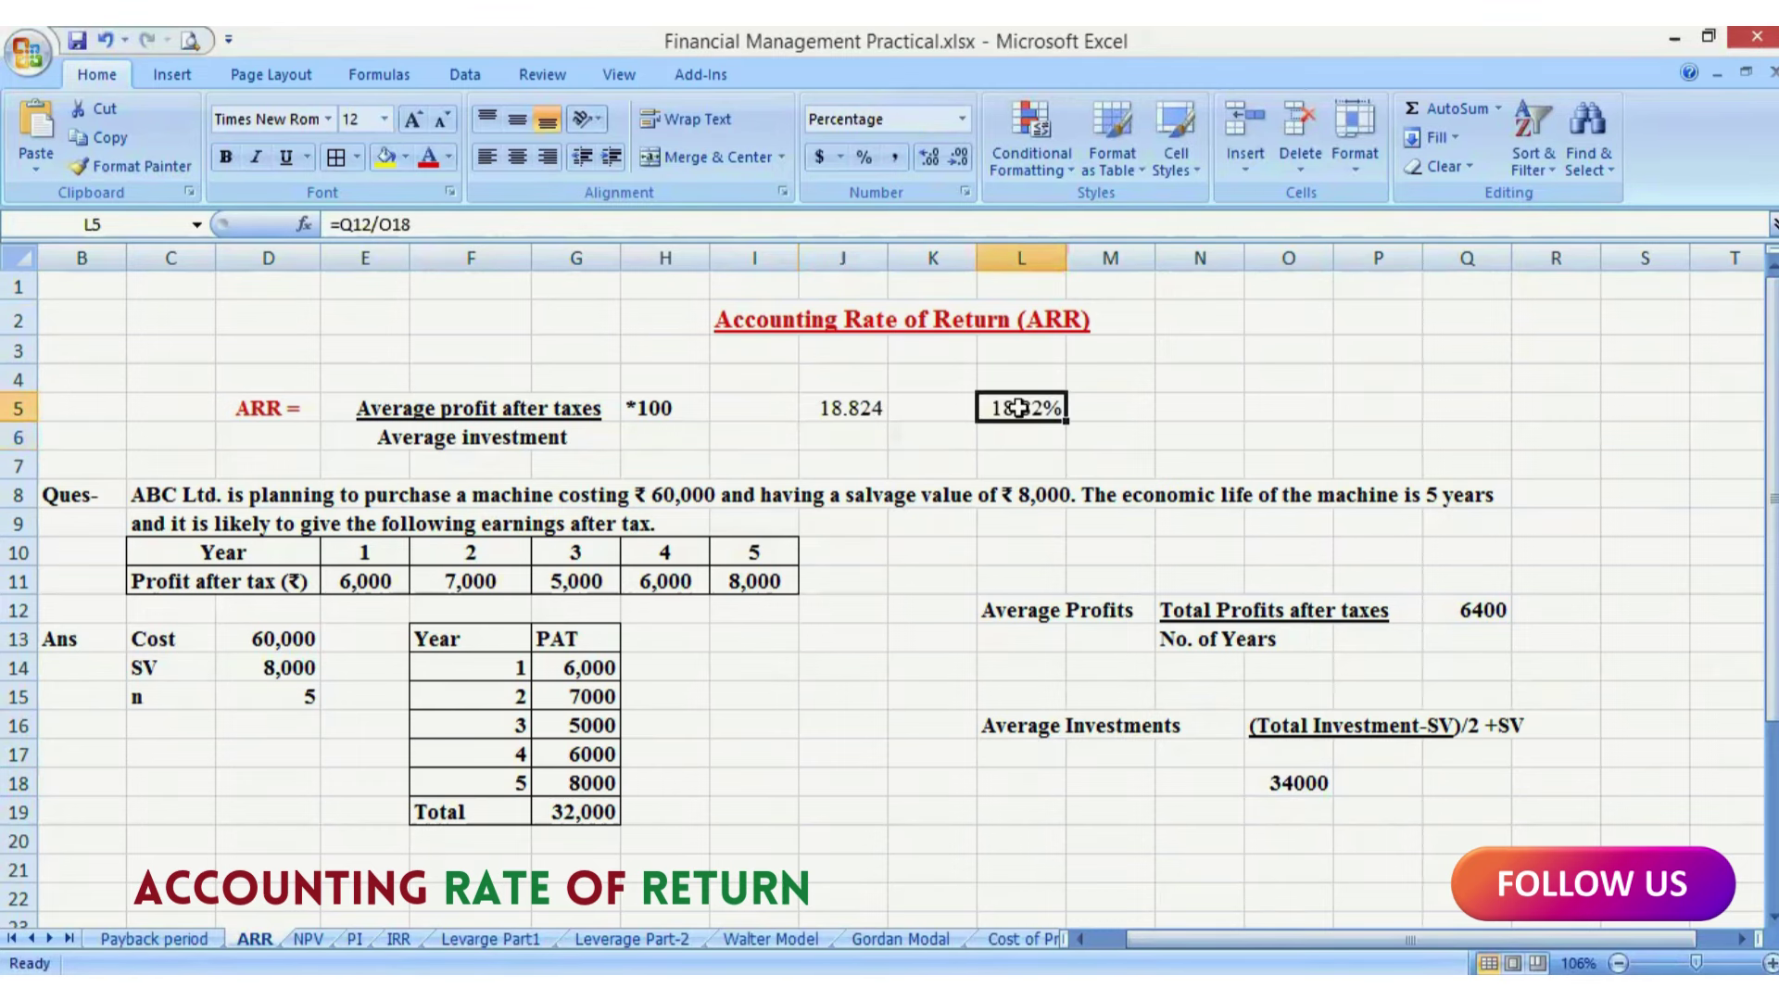
{"action": "double_click", "coordinate": [1019, 408]}
{"action": "double_click", "coordinate": [862, 405]}
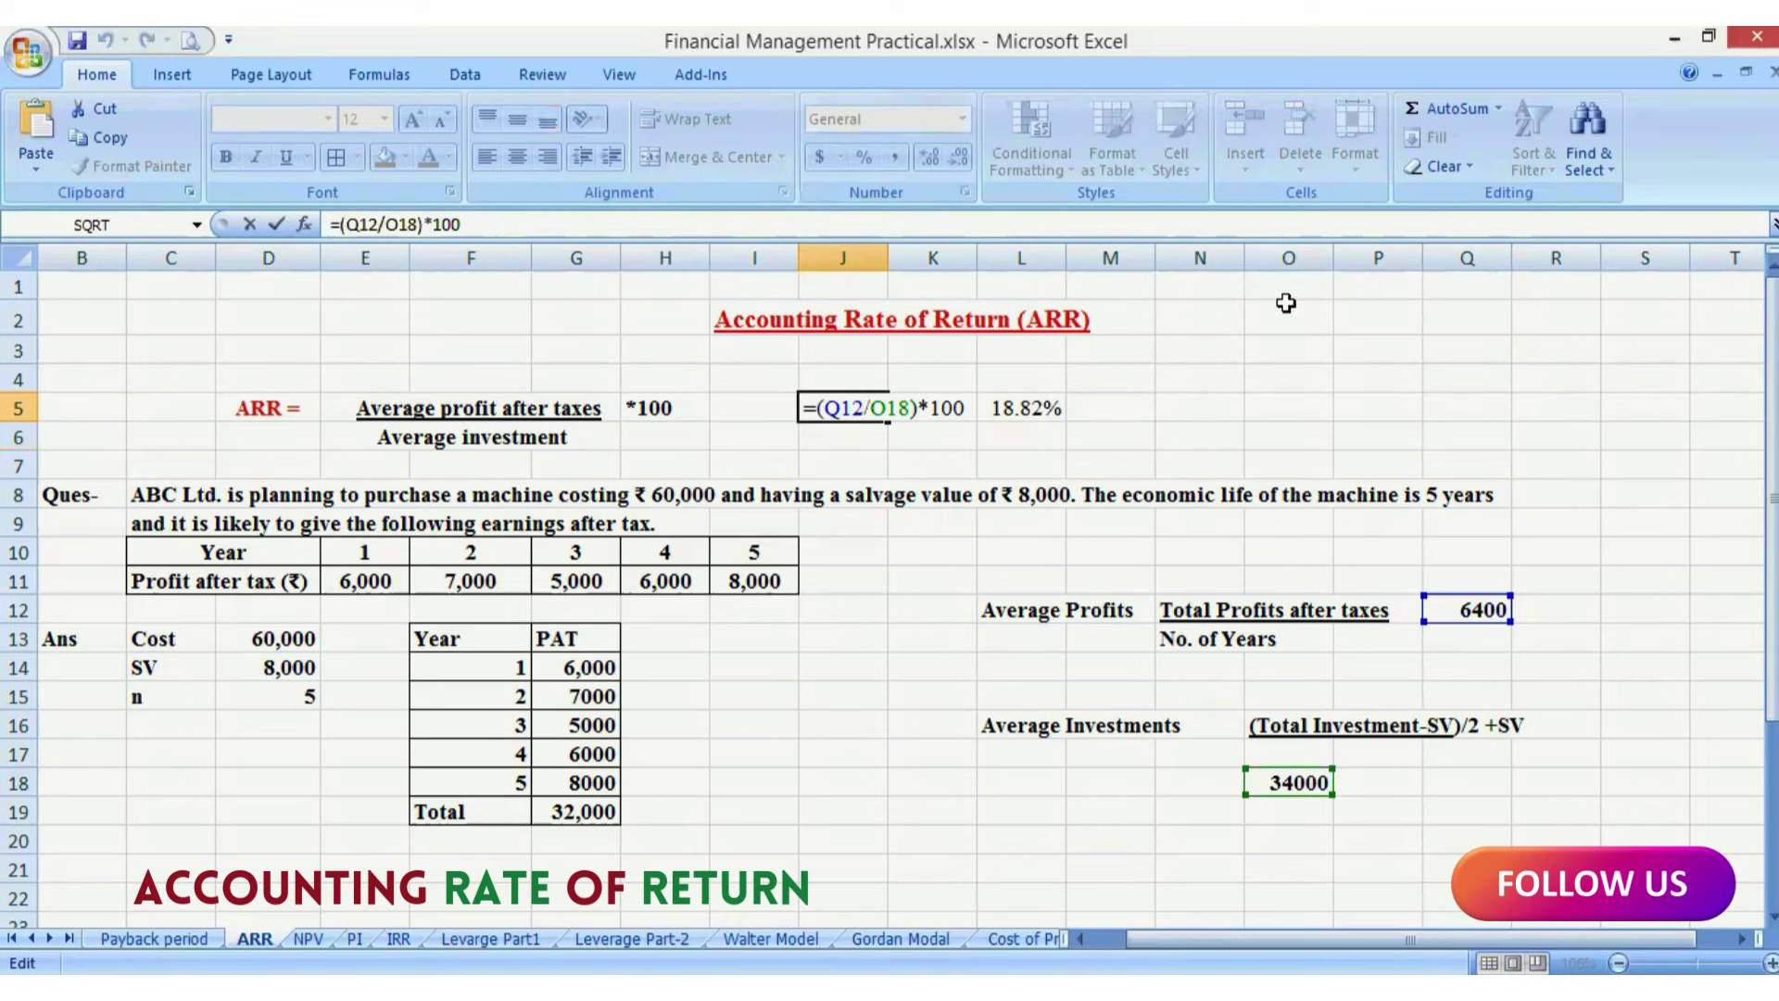
{"action": "key", "text": "Return"}
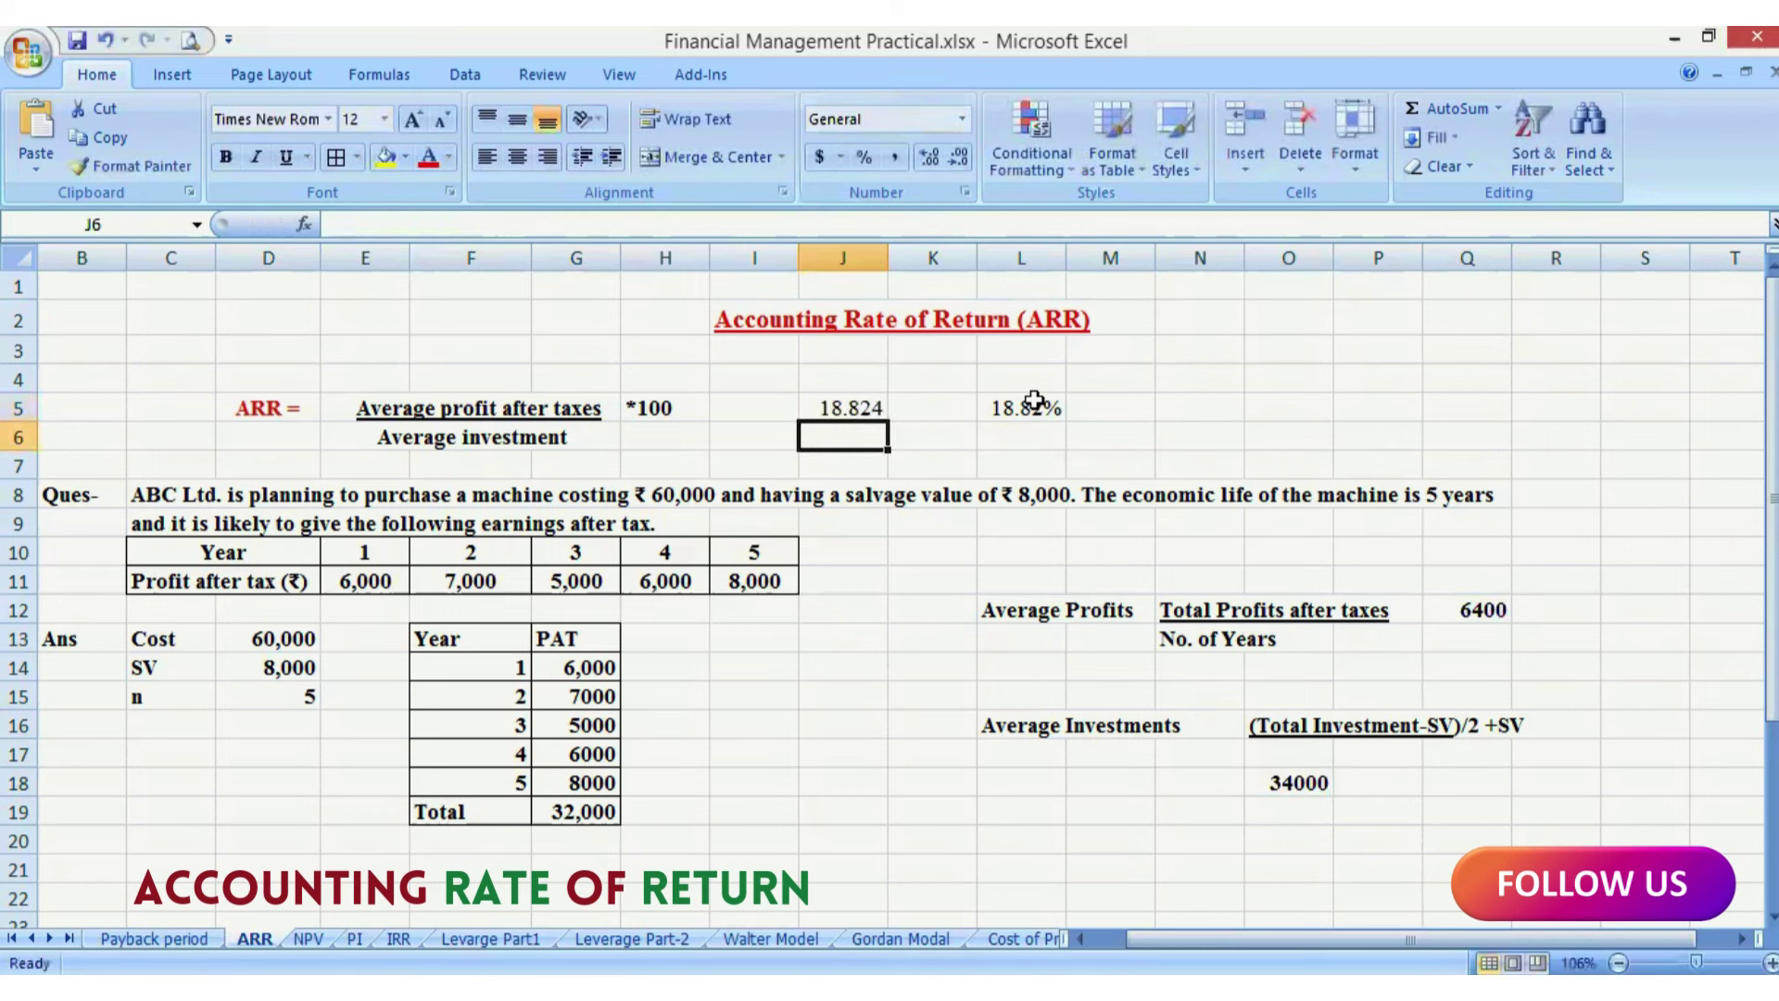